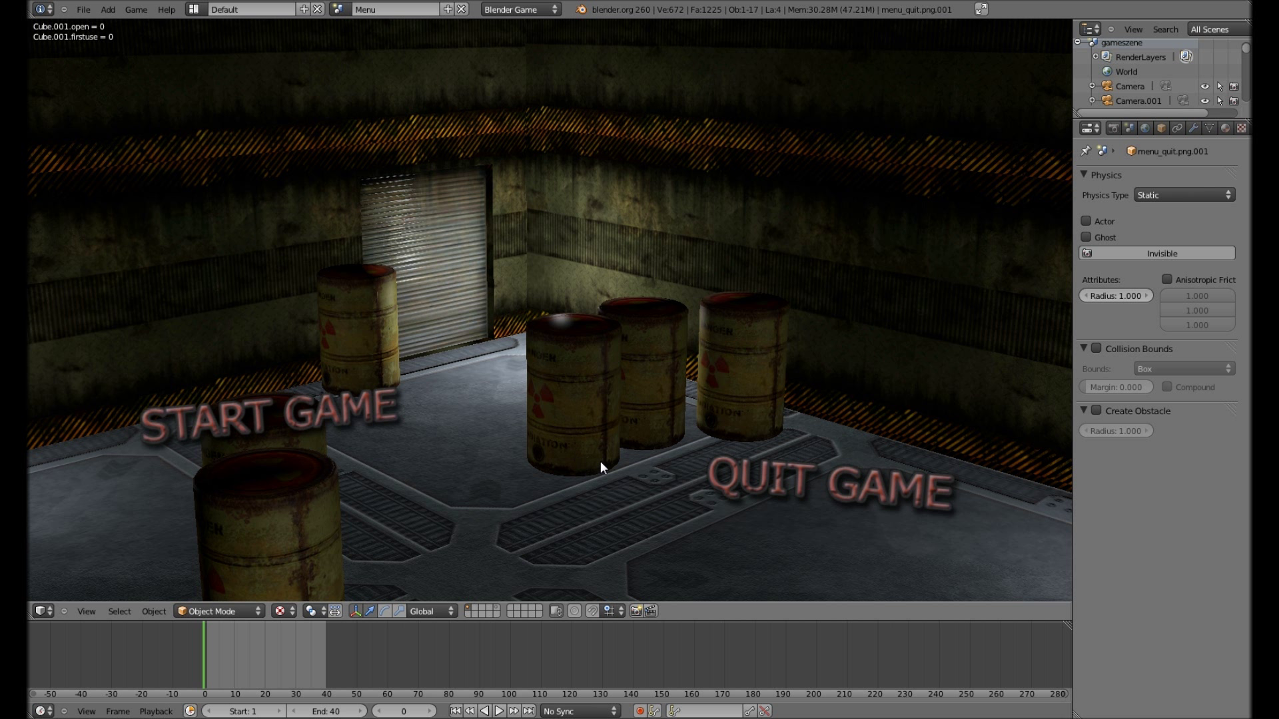
- Stop the running game, select the START GAME plane, then replay the menu and click START GAME to load the level
{"action": "left_click", "coordinate": [786, 470]}
{"action": "right_click", "coordinate": [565, 394]}
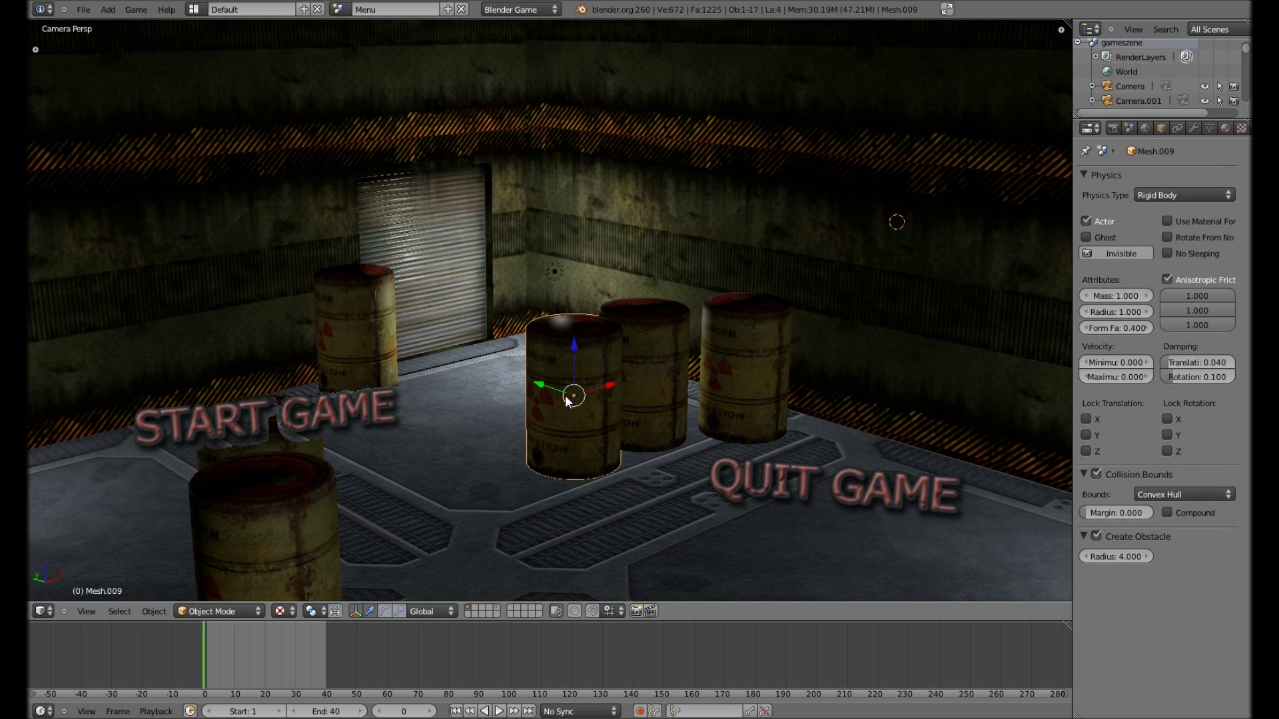
{"action": "right_click", "coordinate": [369, 410]}
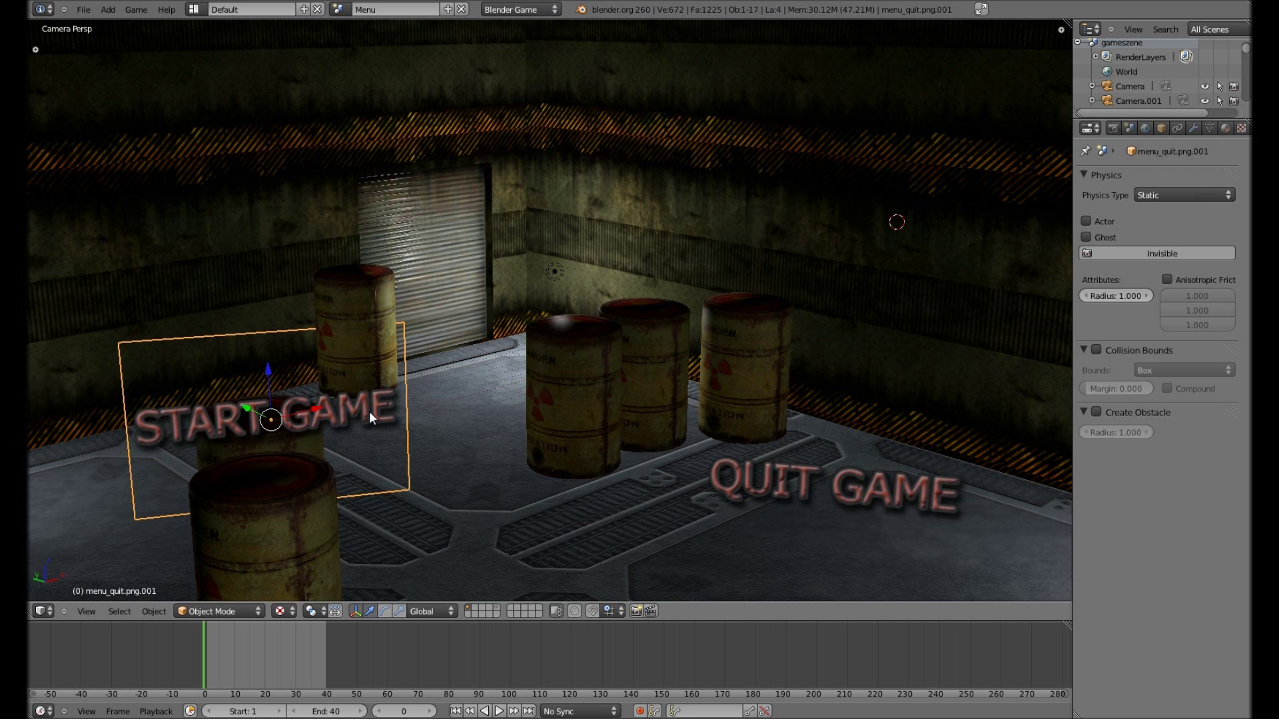
{"action": "key", "text": "p"}
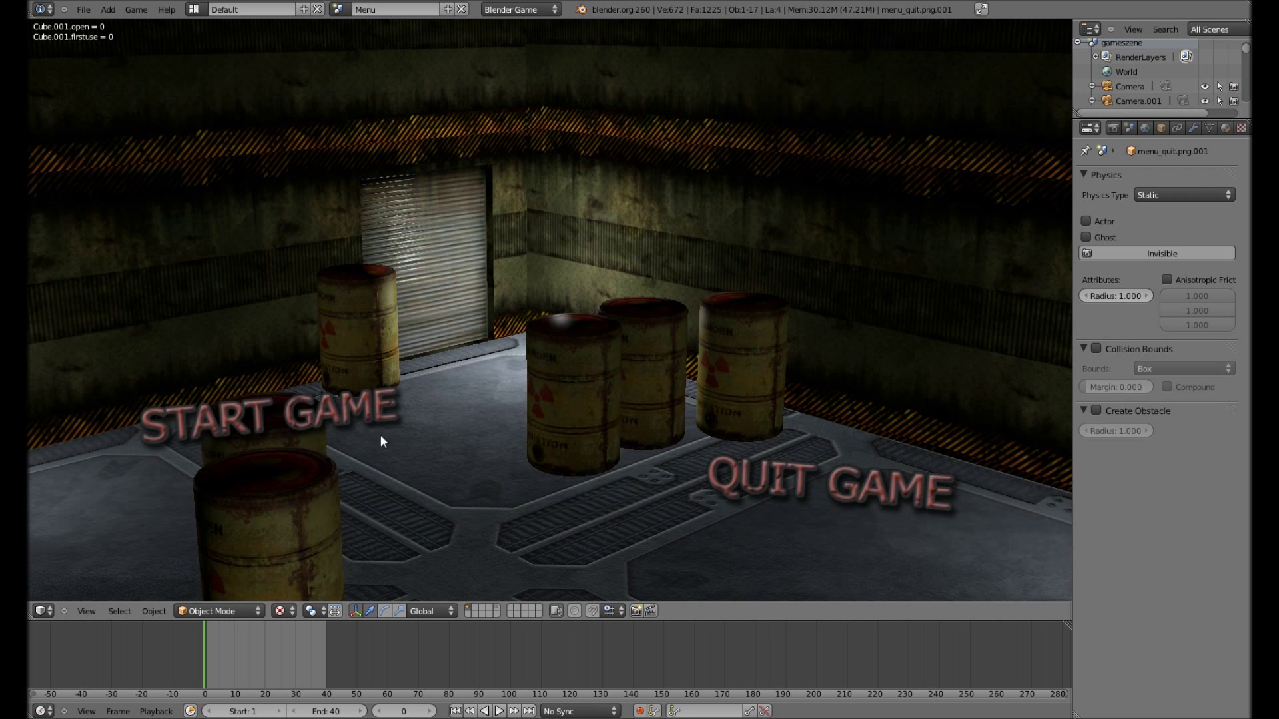
{"action": "left_click", "coordinate": [287, 415]}
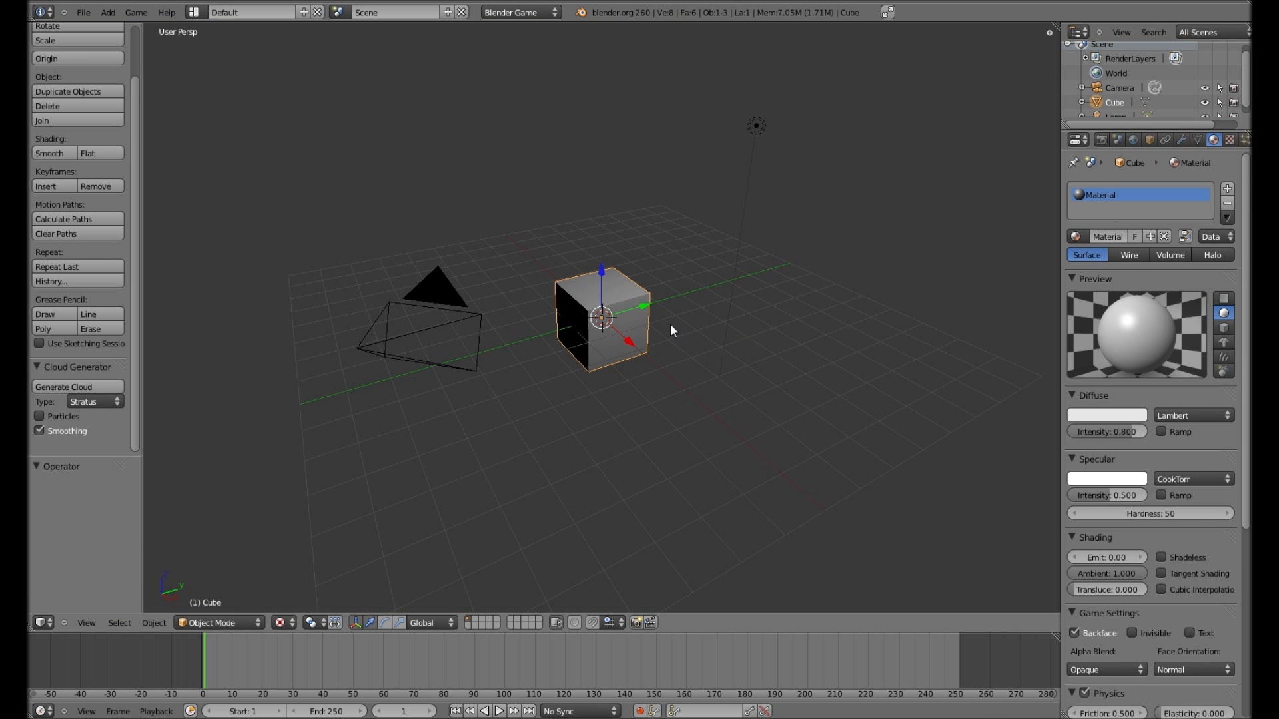
- In camera view, replace the default cube with a Monkey mesh rotated about 55°
{"action": "key", "text": "KP_0"}
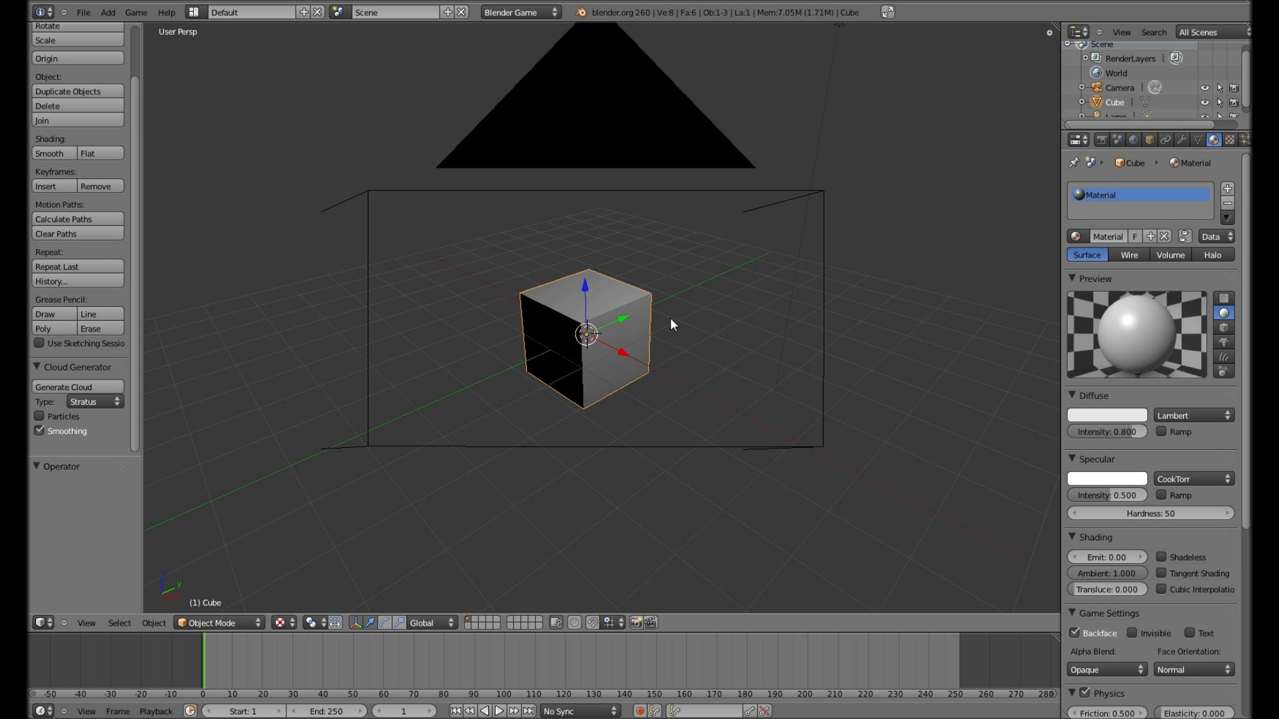
{"action": "key", "text": "KP_0"}
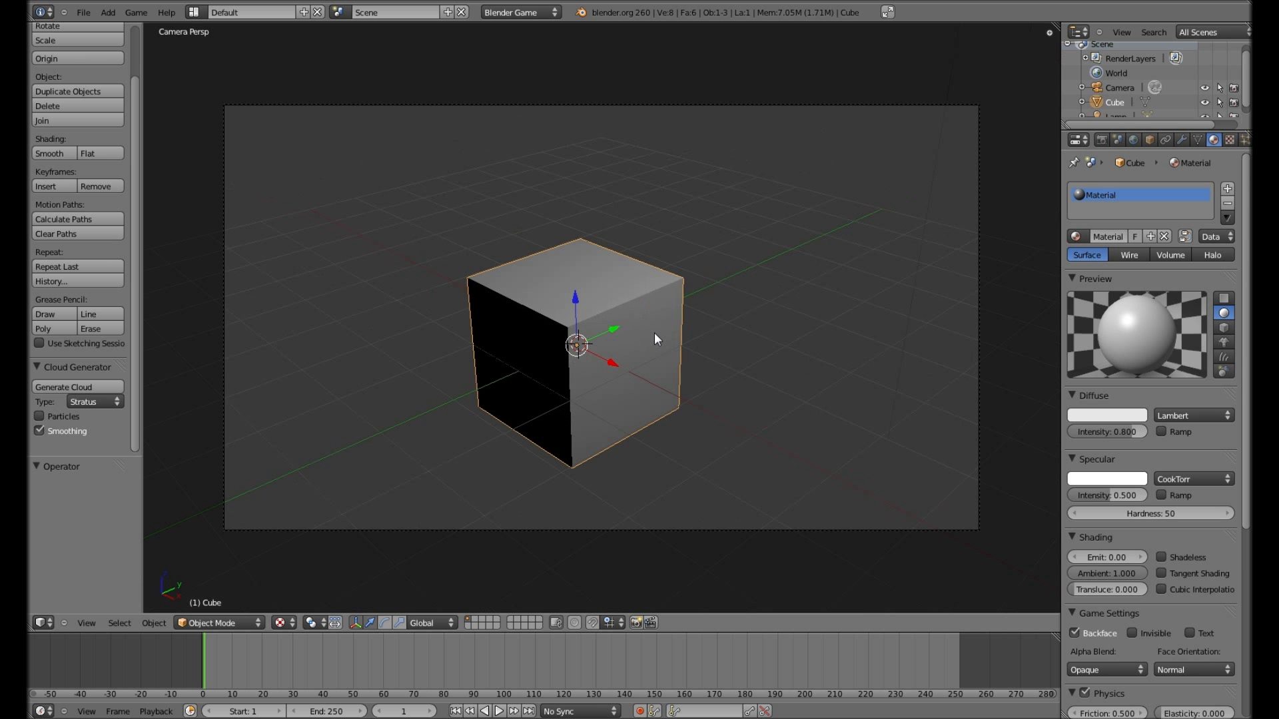
{"action": "key", "text": "x"}
{"action": "left_click", "coordinate": [654, 334]}
{"action": "key", "text": "shift+a"}
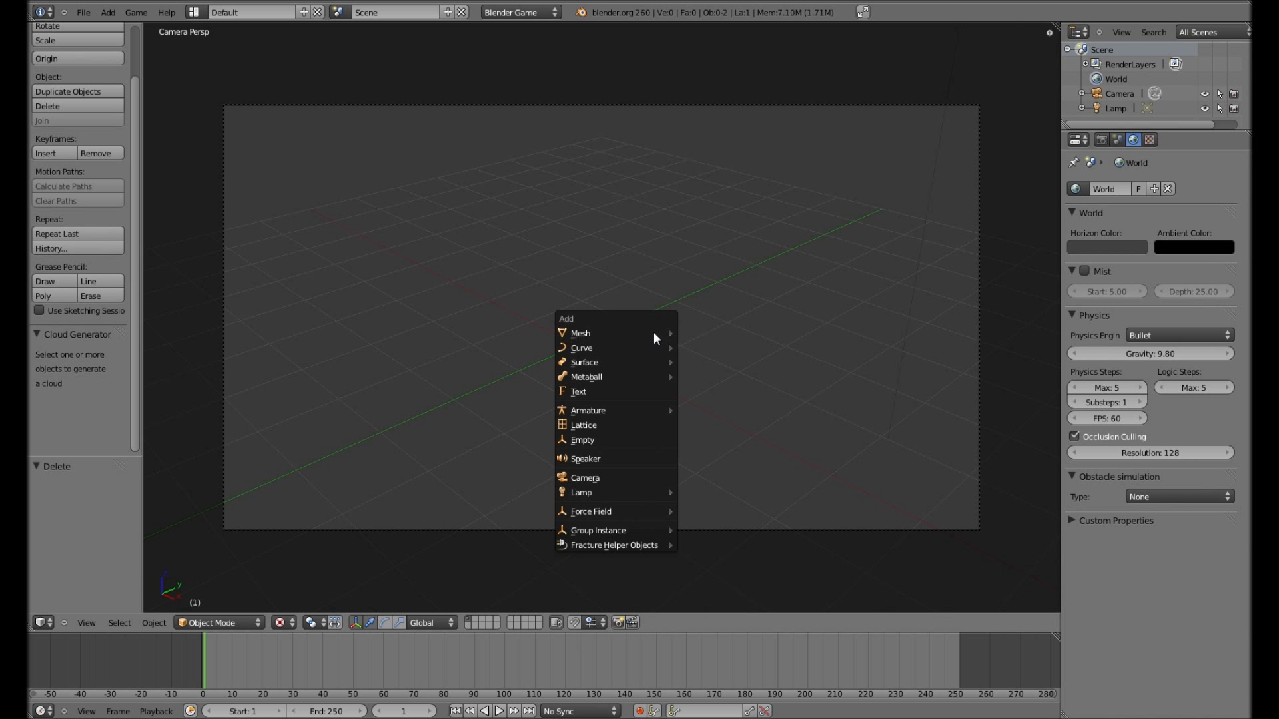
{"action": "mouse_move", "coordinate": [590, 333]}
{"action": "left_click", "coordinate": [729, 452]}
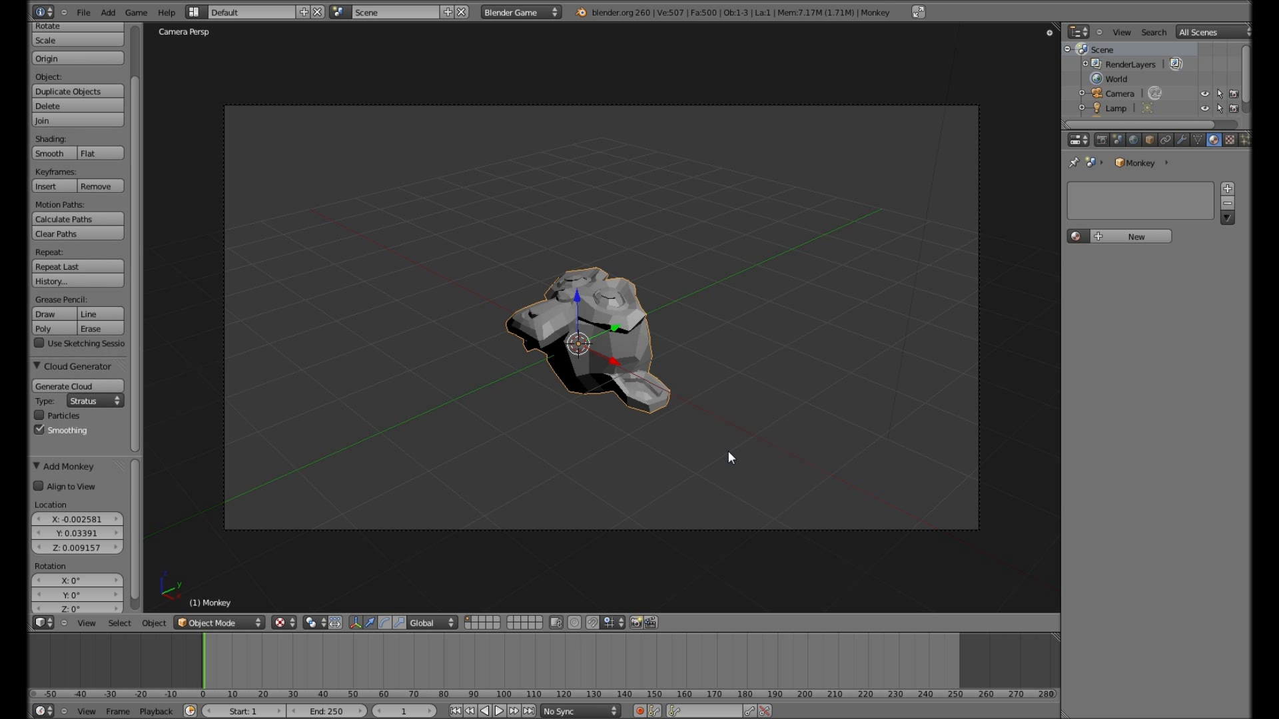
{"action": "key", "text": "r"}
{"action": "key", "text": "r"}
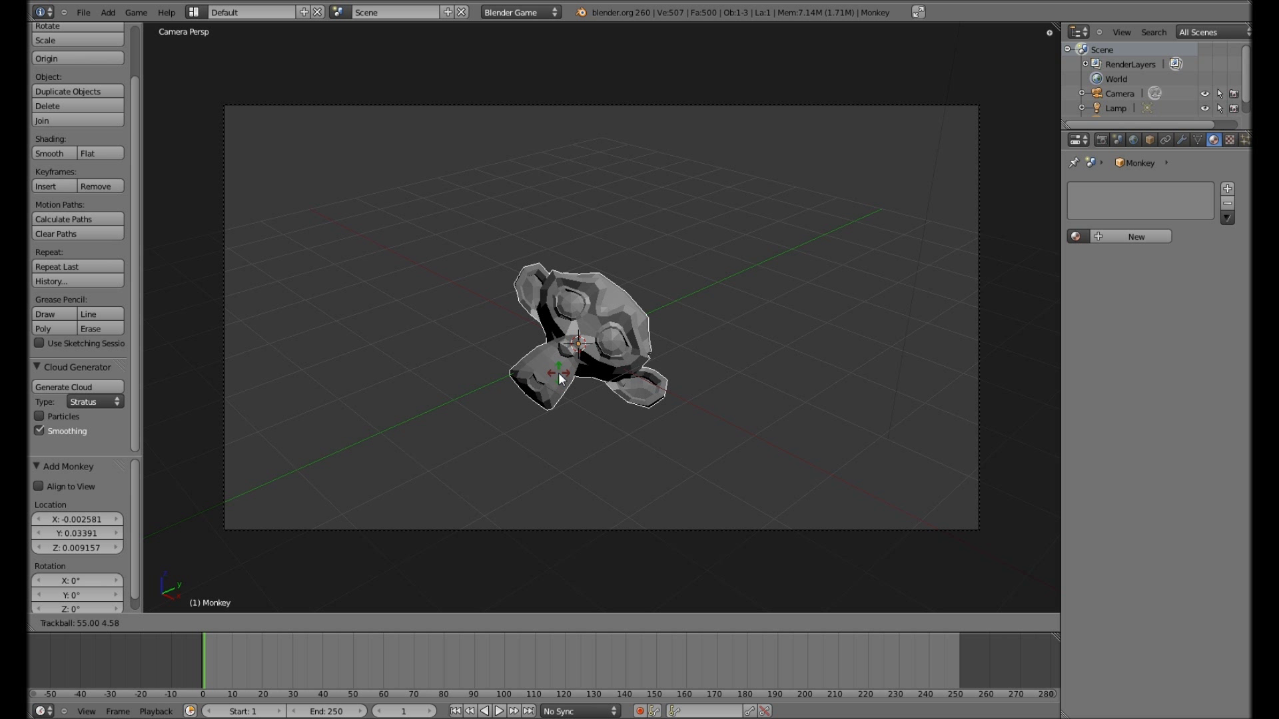
{"action": "left_click", "coordinate": [559, 378]}
- Preview the scene in the game engine, then rename the scene to 'game'
{"action": "key", "text": "p"}
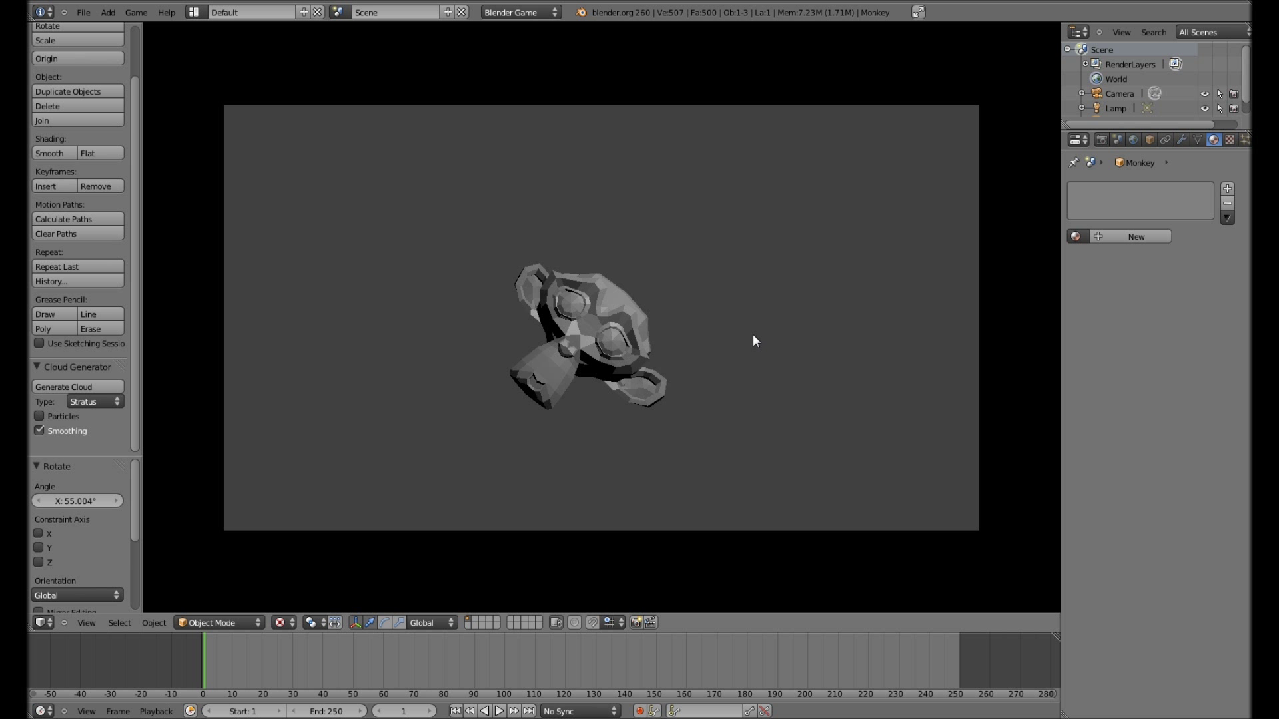
{"action": "key", "text": "Escape"}
{"action": "left_click", "coordinate": [389, 13]}
{"action": "type", "text": "game"}
{"action": "key", "text": "Return"}
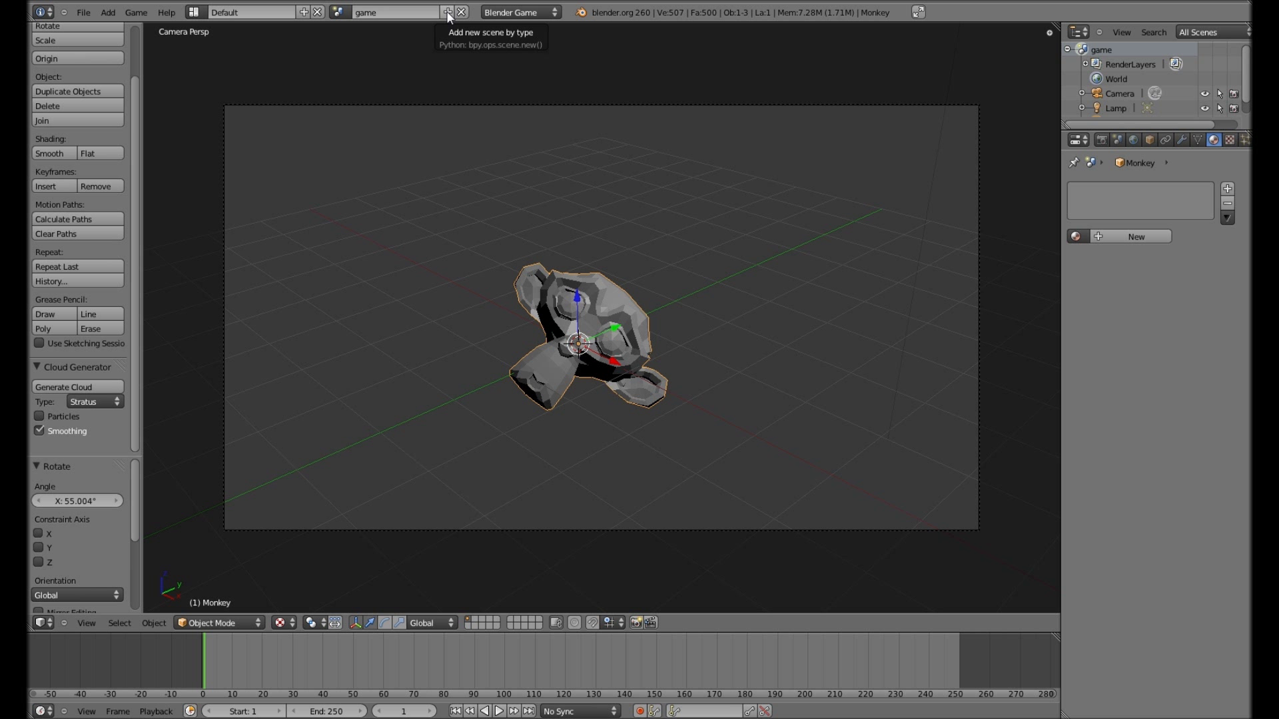
- Create a new Copy Settings scene, game.001, and add a camera to it
{"action": "left_click", "coordinate": [447, 11]}
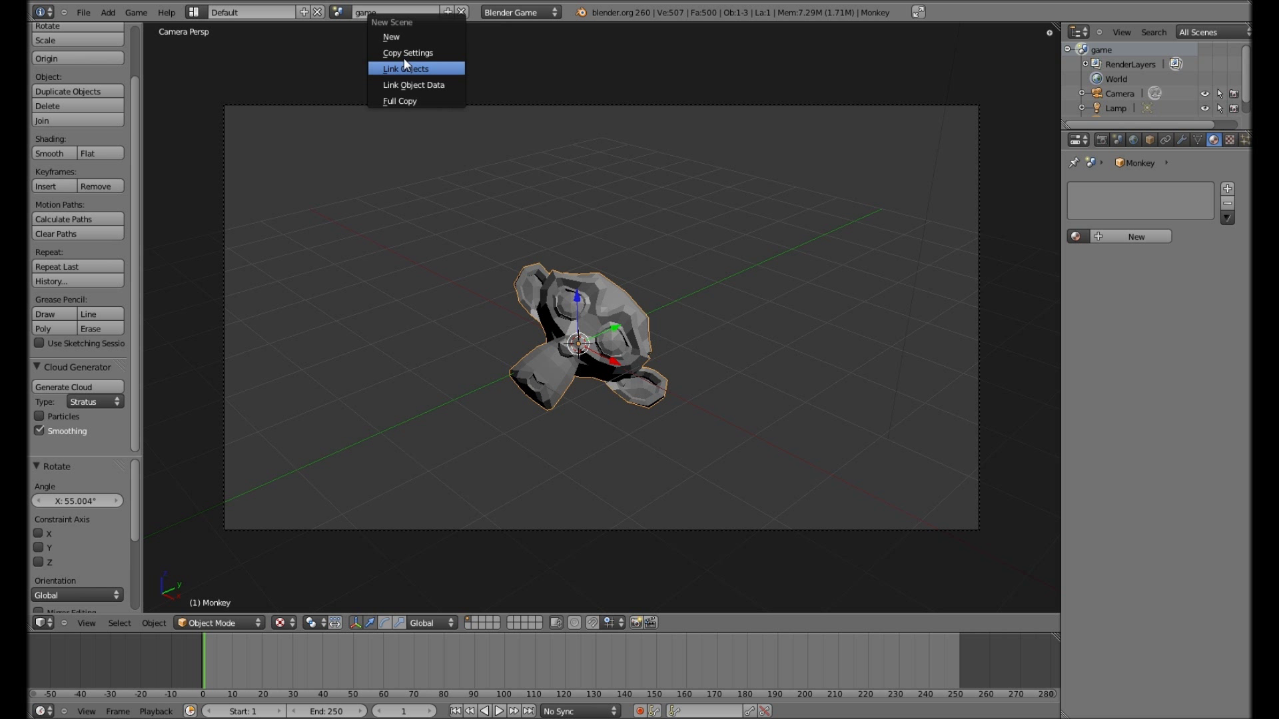
{"action": "left_click", "coordinate": [398, 55]}
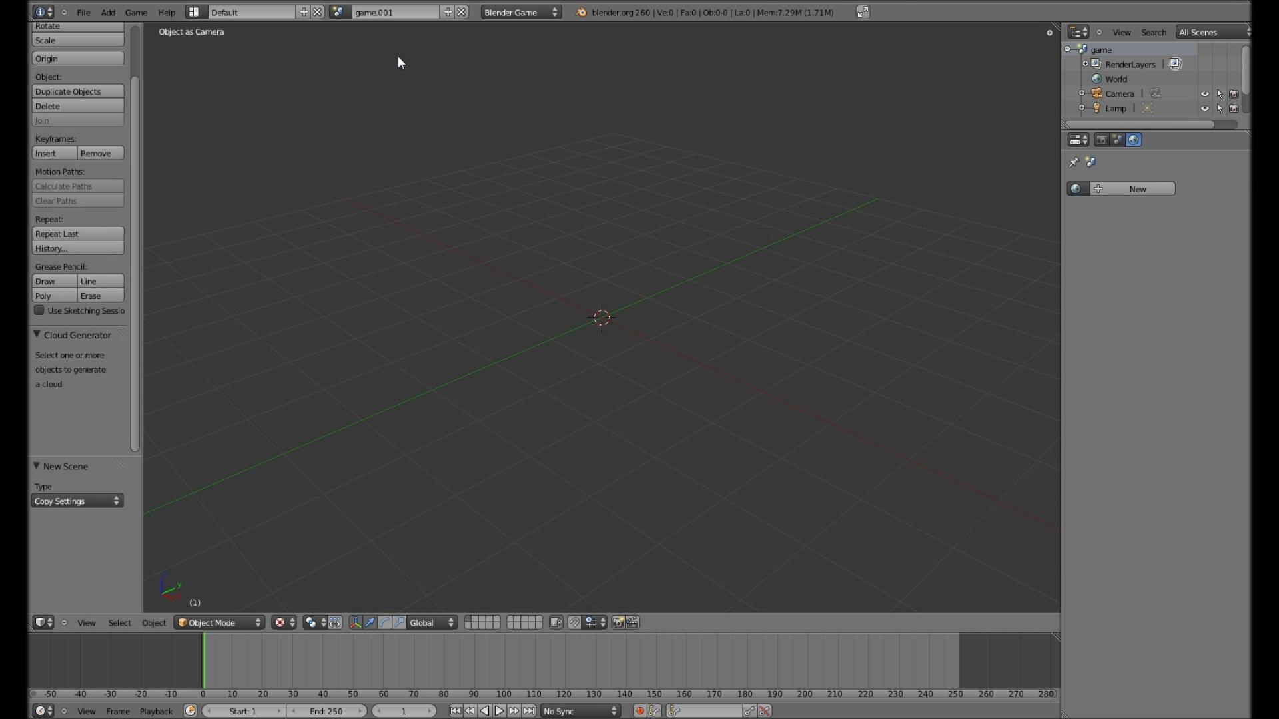
{"action": "key", "text": "shift+a"}
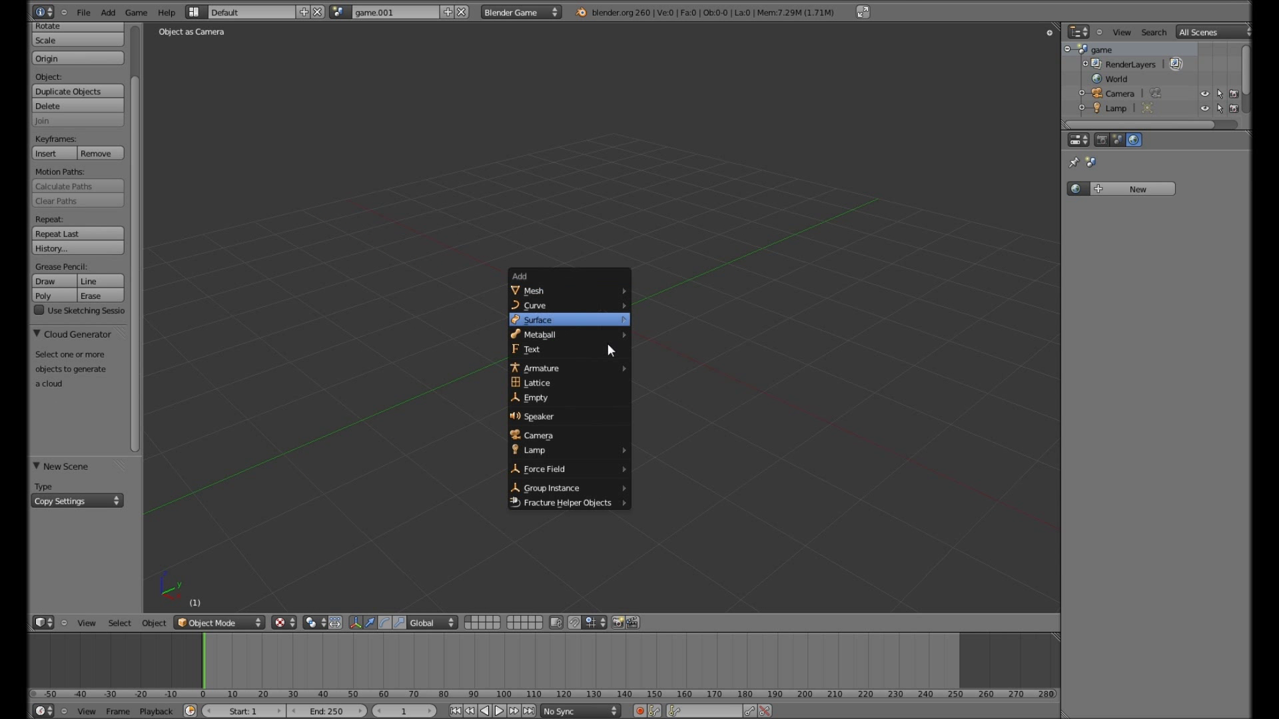
{"action": "left_click", "coordinate": [570, 434]}
- Clear the camera's rotation, raise it 3.439 on Z, and look through it
{"action": "middle_click_drag", "start_coordinate": [798, 377], "coordinate": [697, 295]}
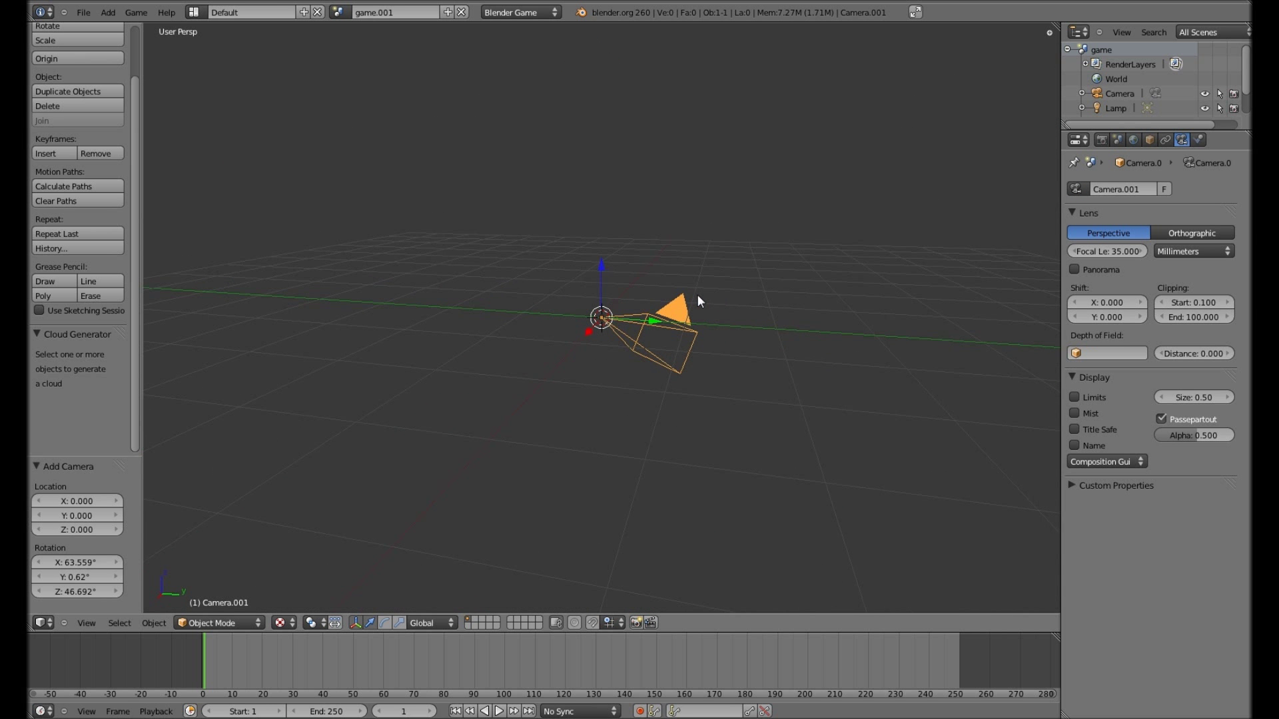
{"action": "key", "text": "alt+r"}
{"action": "key", "text": "g"}
{"action": "key", "text": "z"}
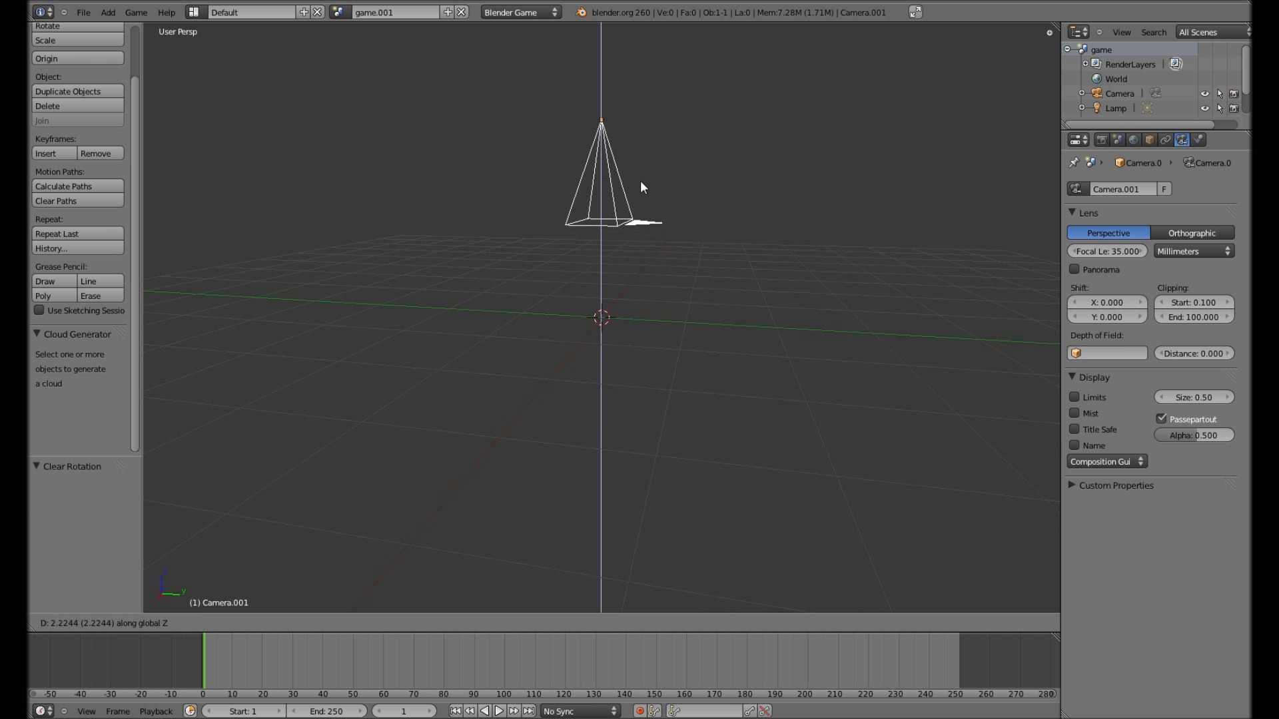
{"action": "left_click", "coordinate": [641, 72]}
{"action": "middle_click_drag", "start_coordinate": [641, 72], "coordinate": [725, 293]}
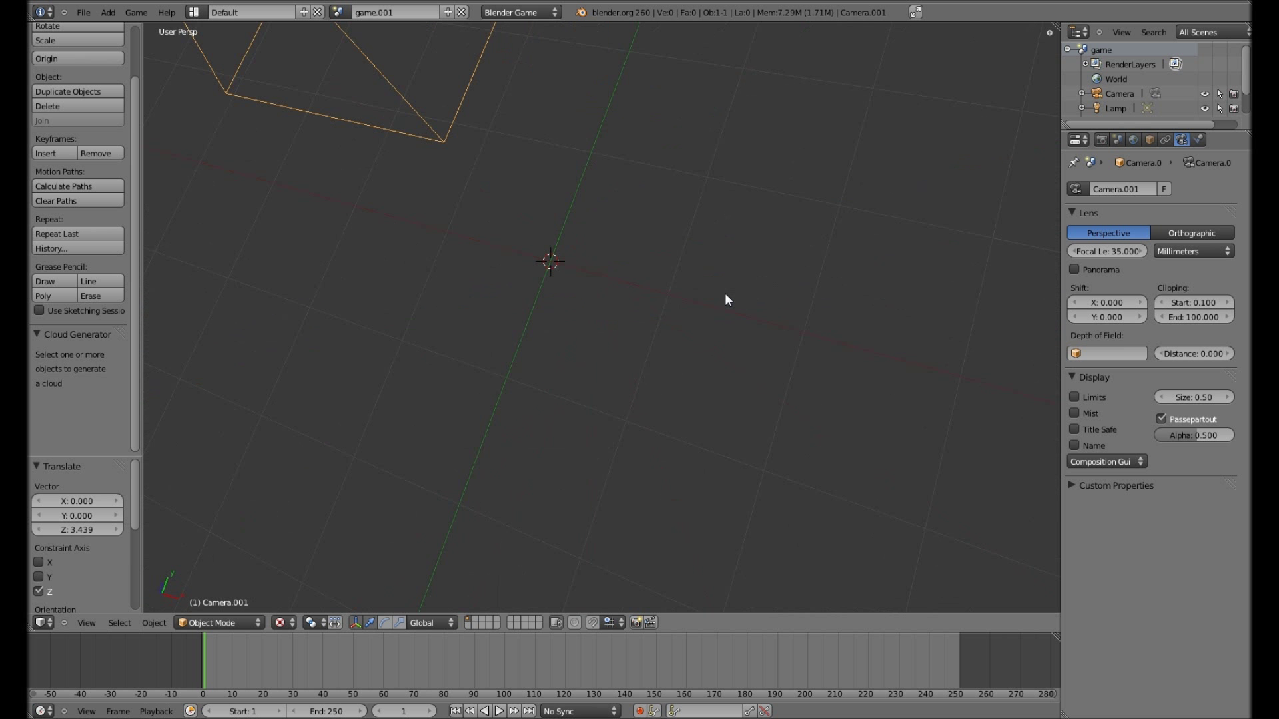
{"action": "scroll", "coordinate": [725, 294], "scroll_direction": "up", "scroll_amount": 3}
{"action": "key", "text": "KP_0"}
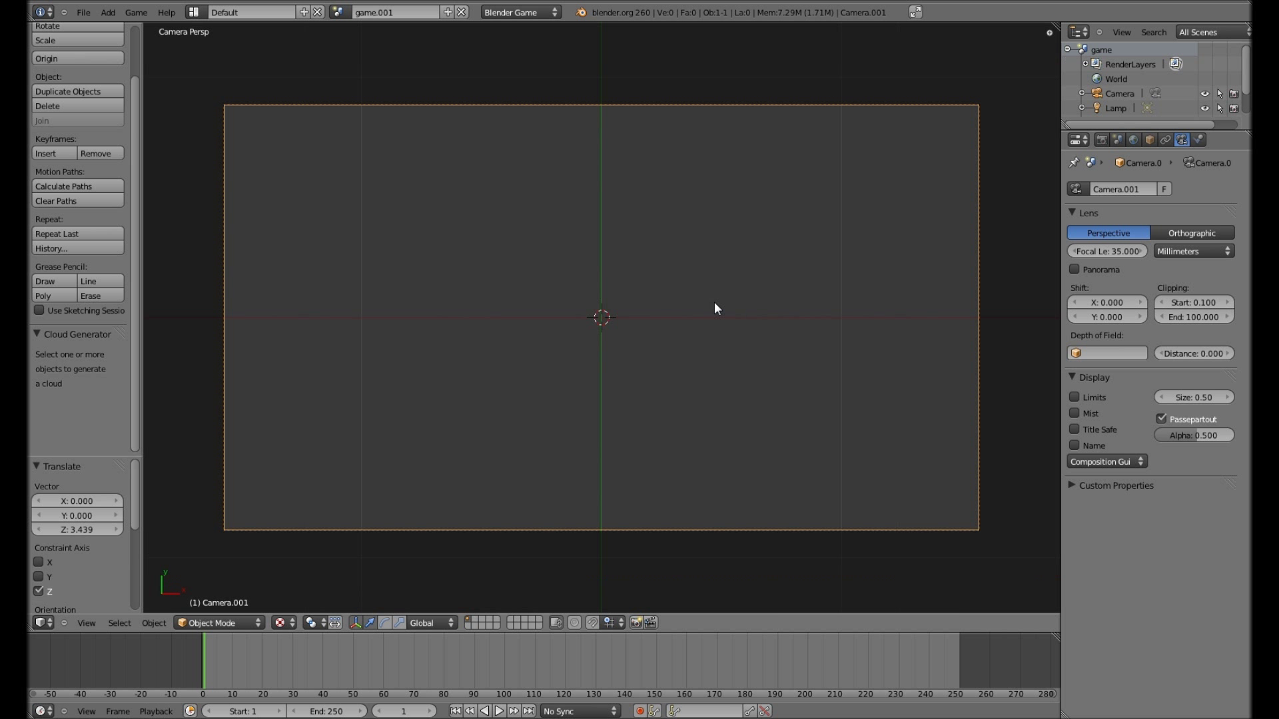
{"action": "key", "text": "shift+a"}
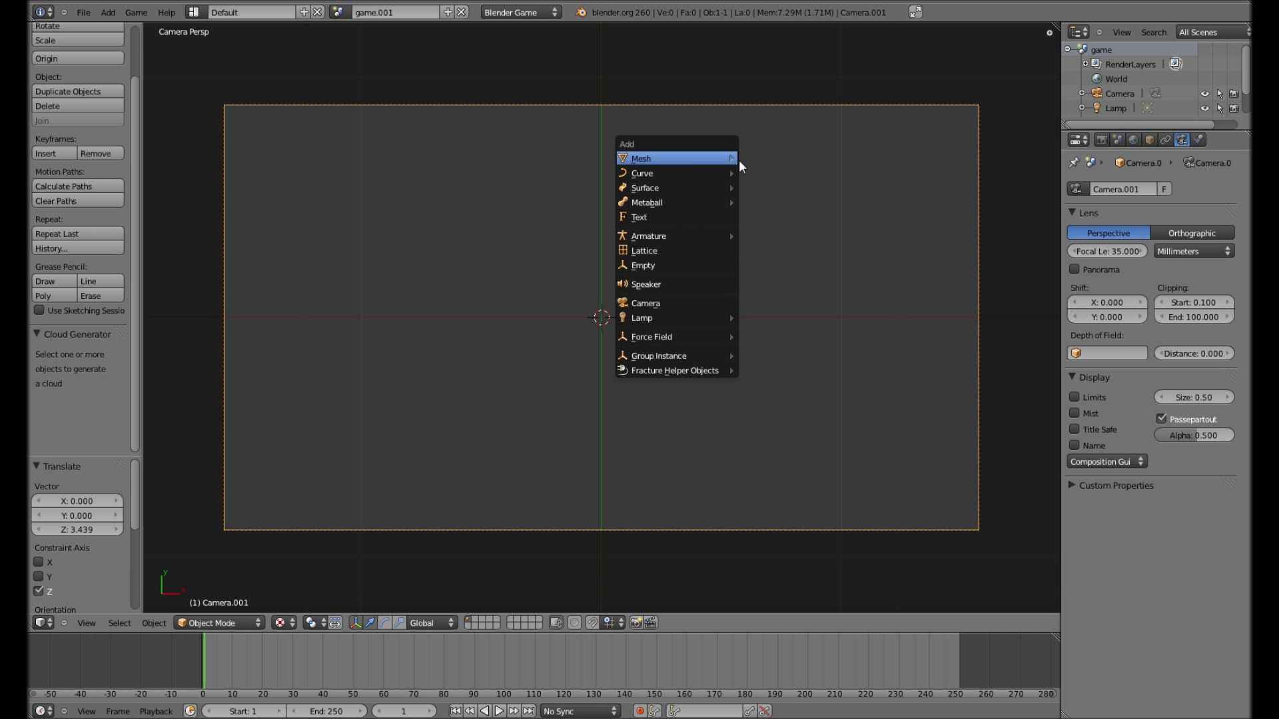
- Add a plane, scale it into a wide button shape, and place it at the frame's upper left
{"action": "mouse_move", "coordinate": [675, 157]}
{"action": "left_click", "coordinate": [742, 173]}
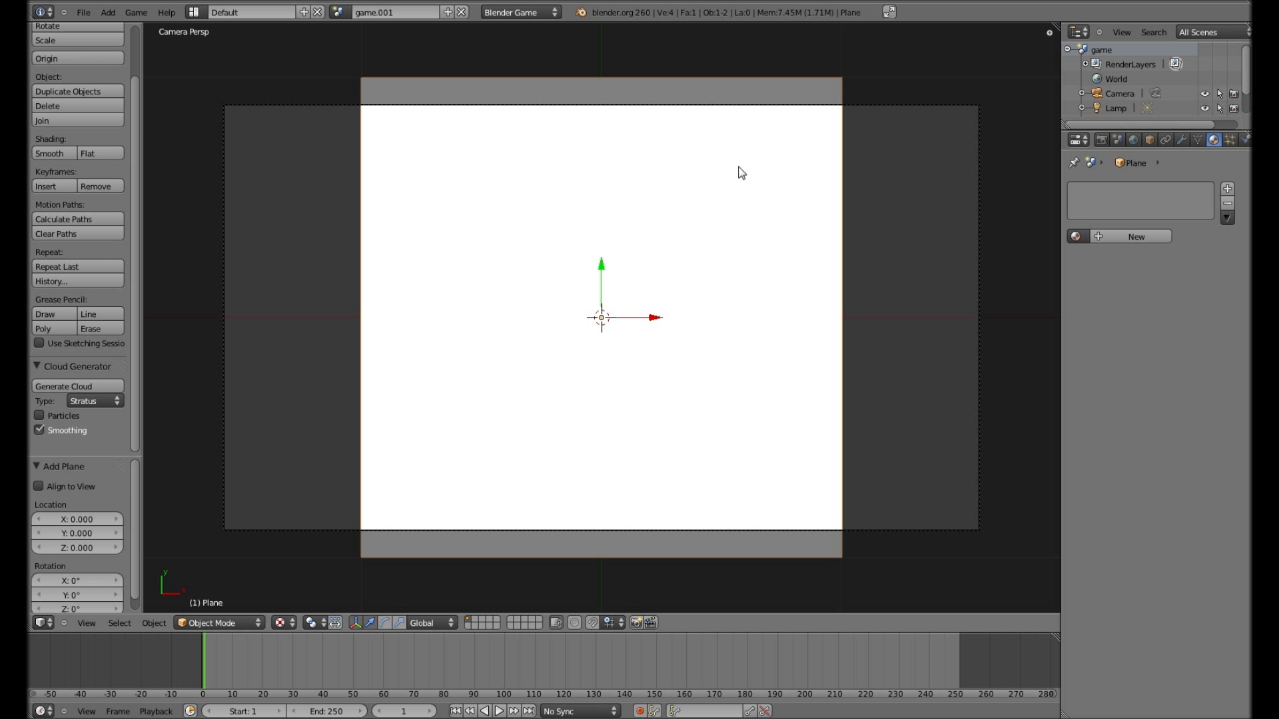
{"action": "key", "text": "s"}
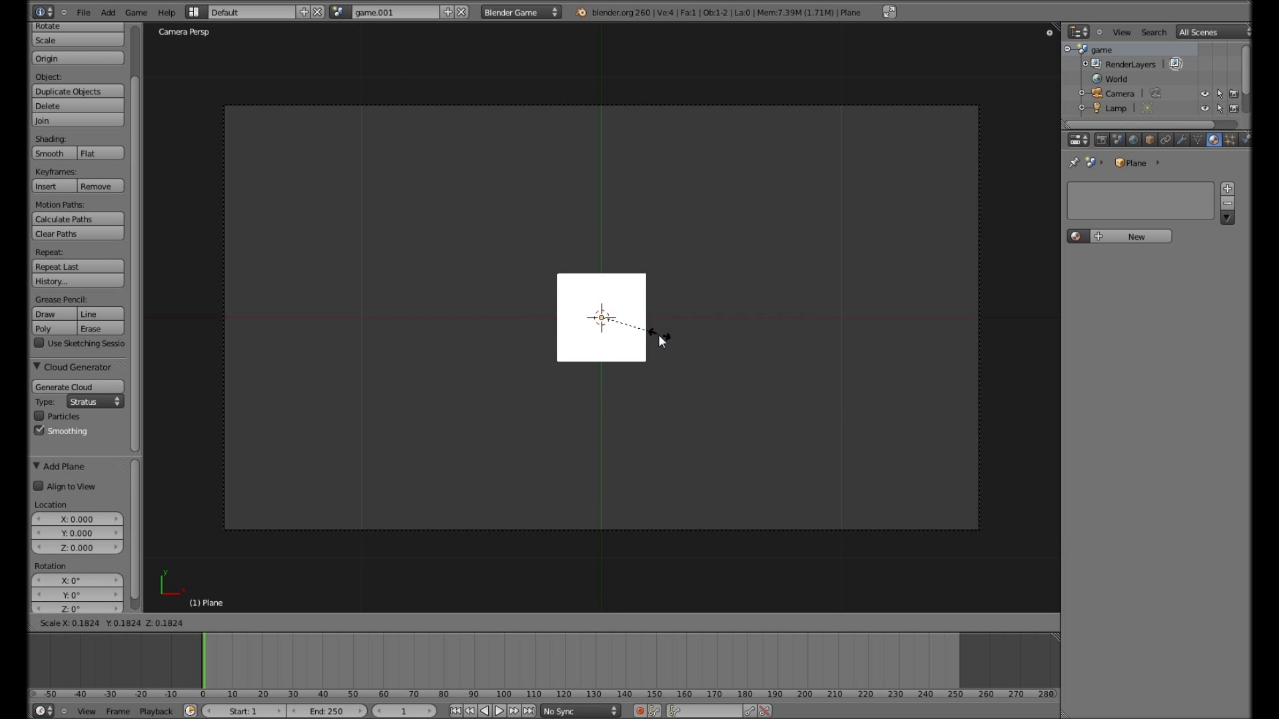
{"action": "left_click", "coordinate": [653, 333]}
{"action": "key", "text": "s"}
{"action": "key", "text": "x"}
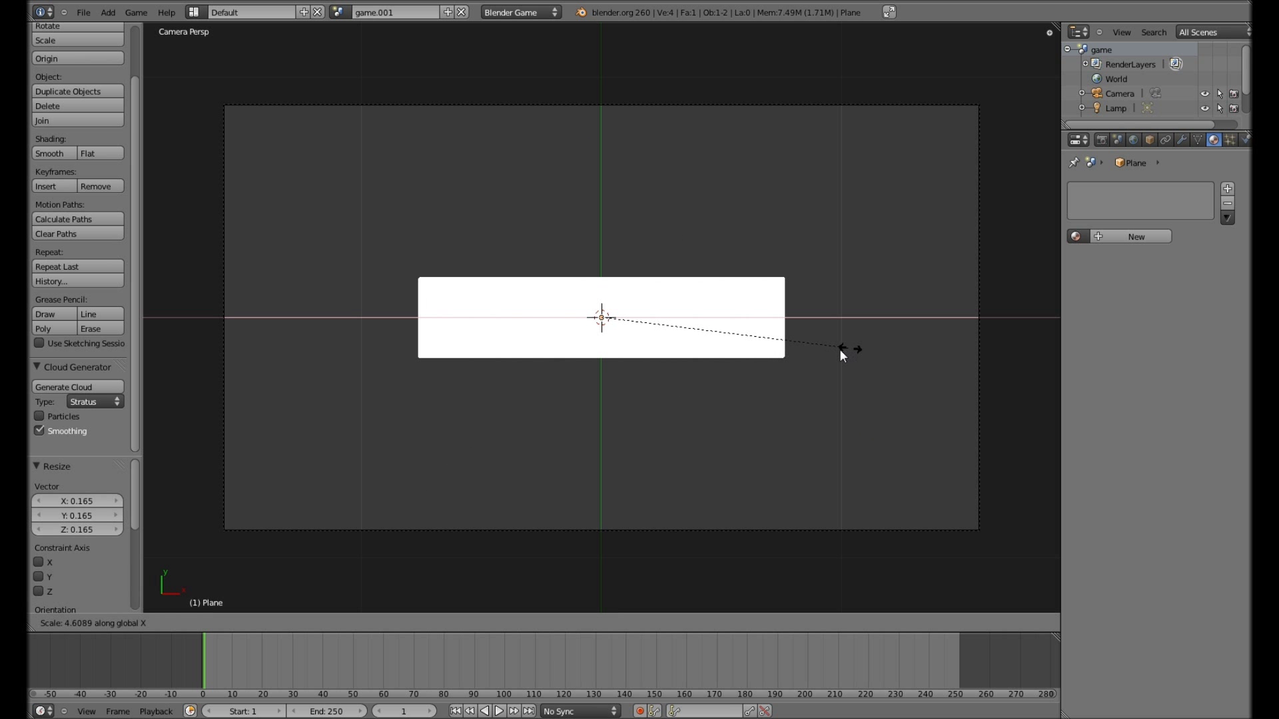
{"action": "left_click", "coordinate": [802, 347]}
{"action": "key", "text": "s"}
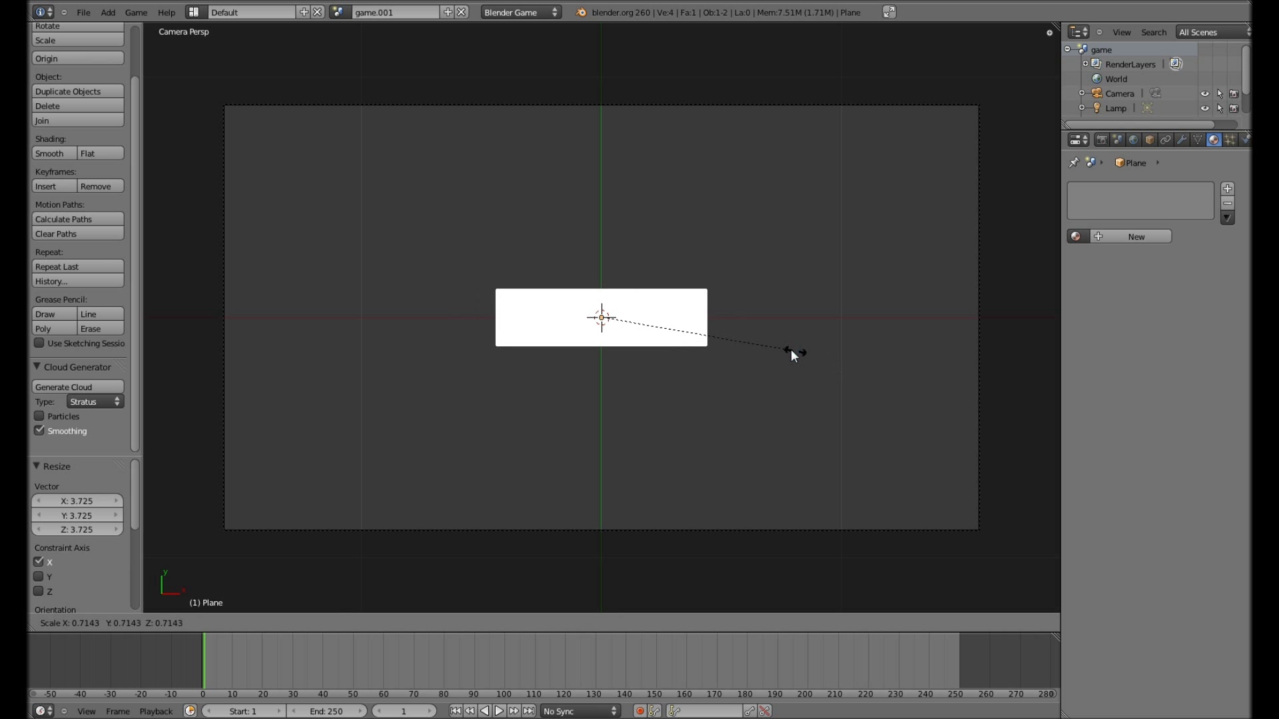
{"action": "left_click", "coordinate": [790, 349]}
{"action": "key", "text": "g"}
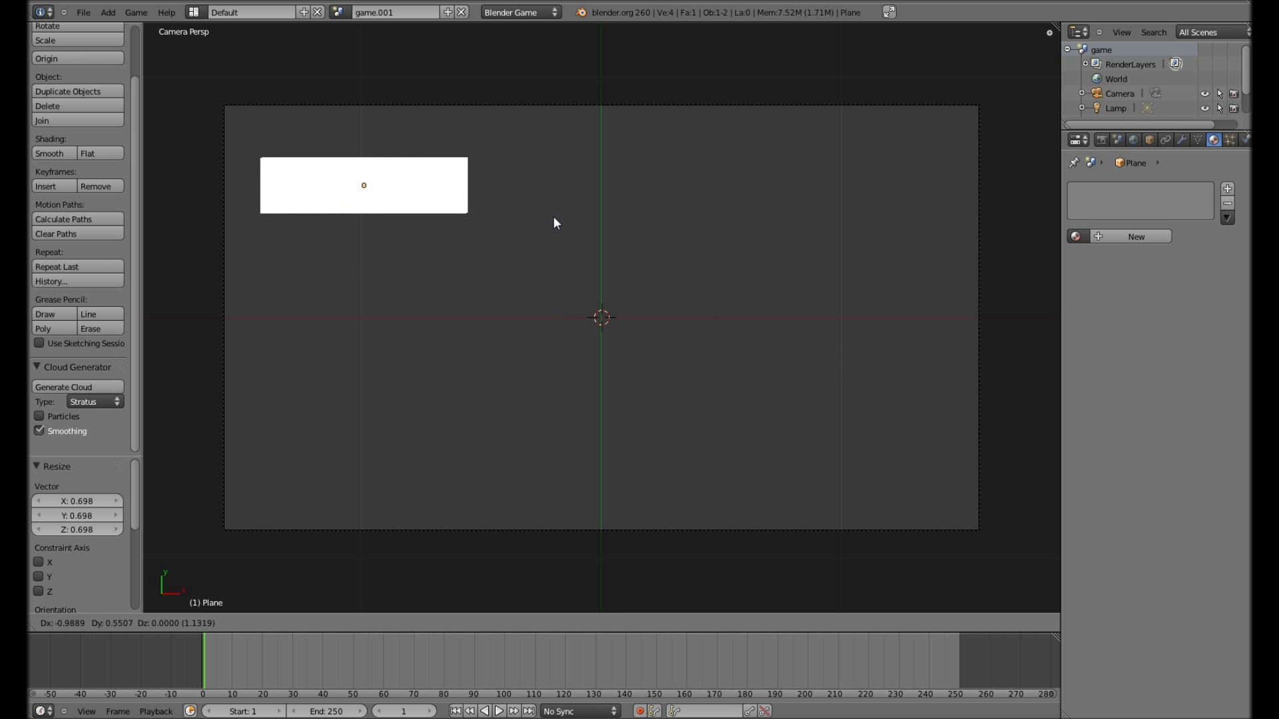
{"action": "left_click", "coordinate": [554, 217]}
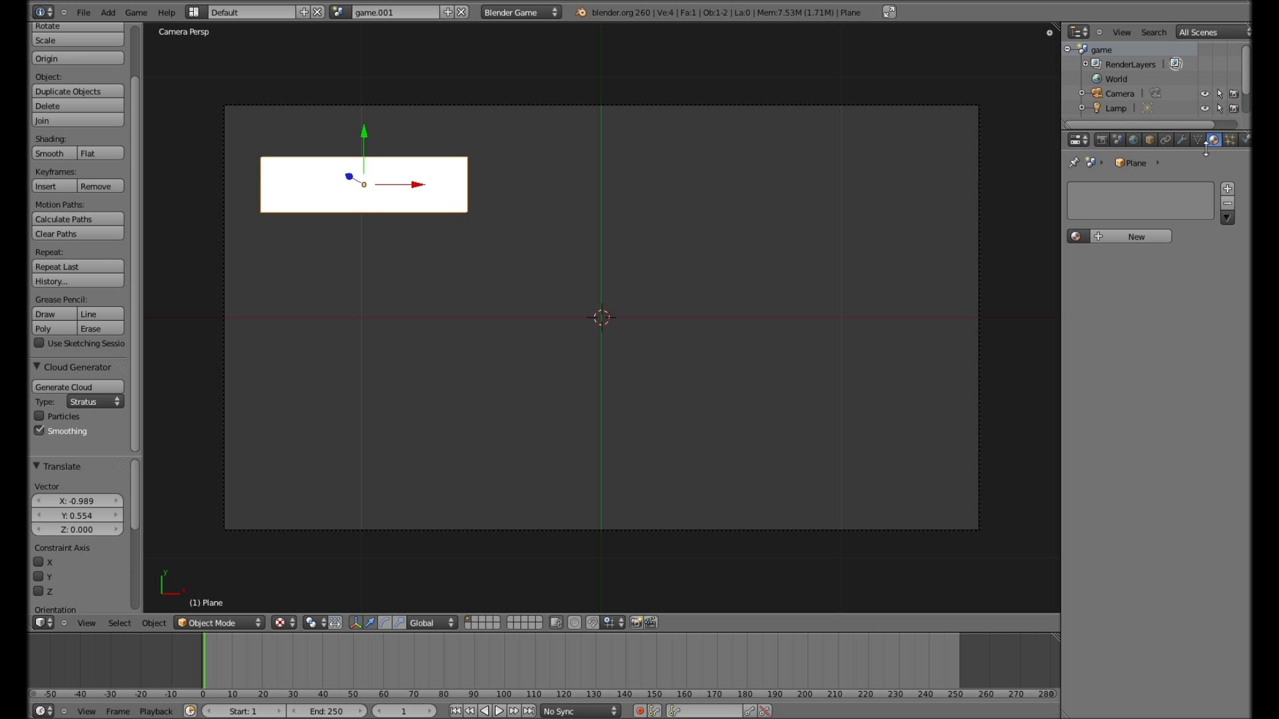
- Give the plane a new material with Z Transparency and alpha 0
{"action": "left_click", "coordinate": [1136, 240]}
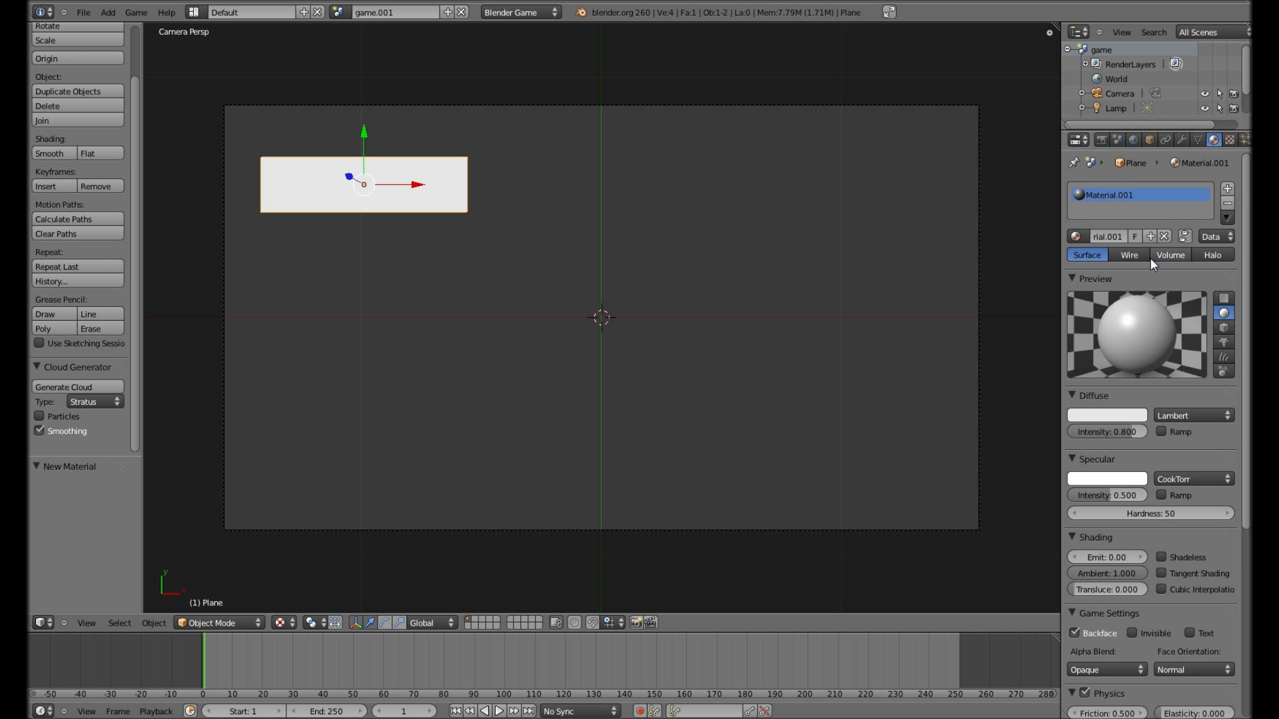
{"action": "scroll", "coordinate": [1108, 434], "scroll_direction": "down", "scroll_amount": 3}
{"action": "scroll", "coordinate": [1110, 432], "scroll_direction": "down", "scroll_amount": 7}
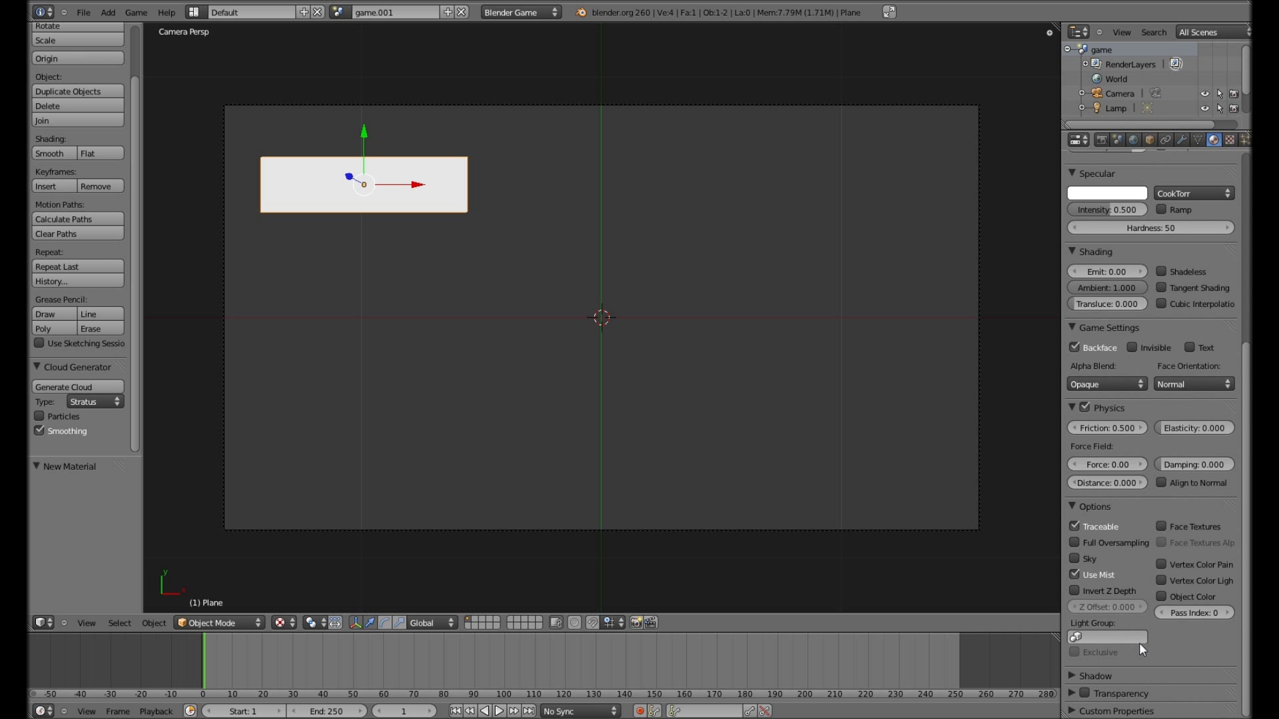
{"action": "left_click", "coordinate": [1086, 694]}
{"action": "scroll", "coordinate": [1108, 652], "scroll_direction": "down", "scroll_amount": 2}
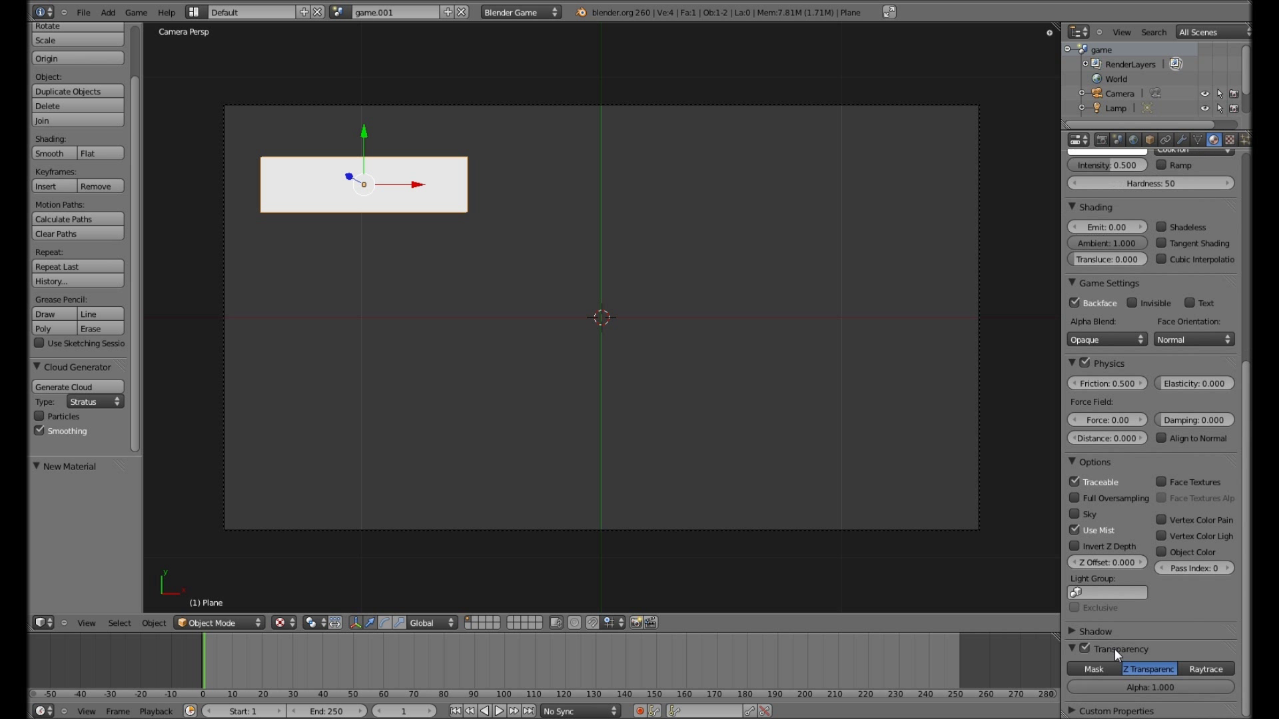
{"action": "left_click_drag", "start_coordinate": [1130, 686], "coordinate": [1072, 686]}
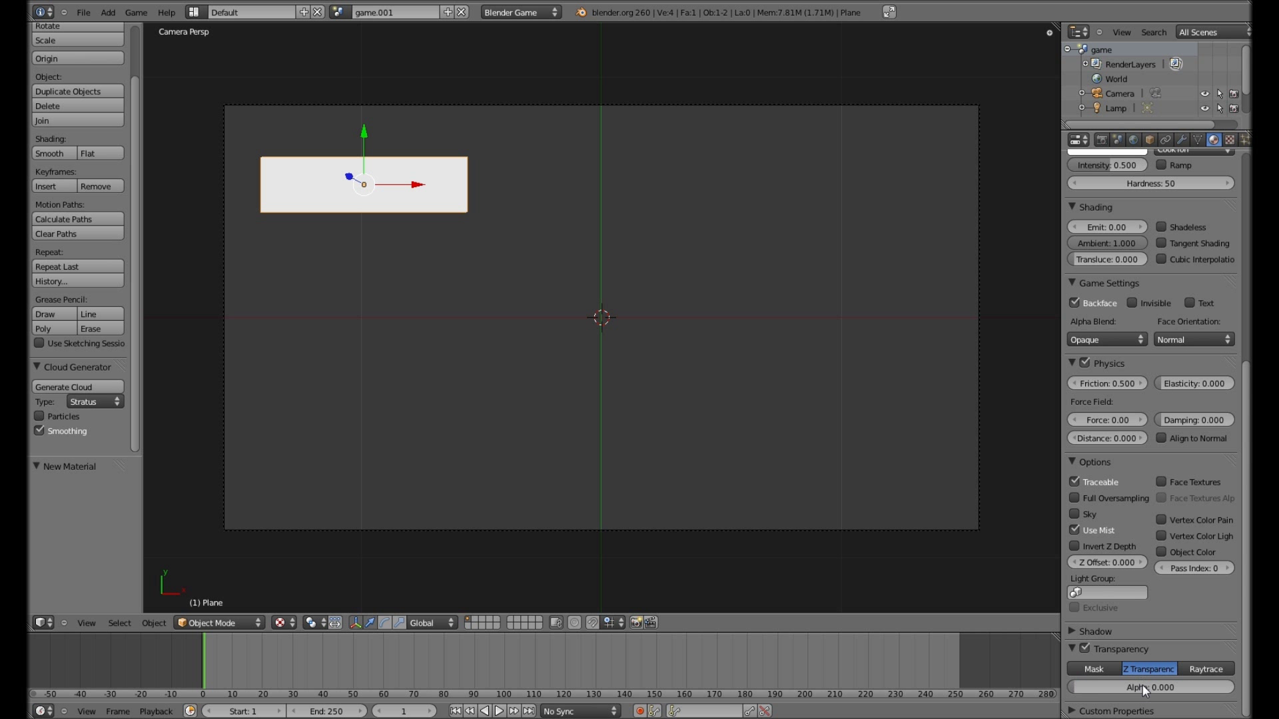
{"action": "left_click", "coordinate": [1229, 140]}
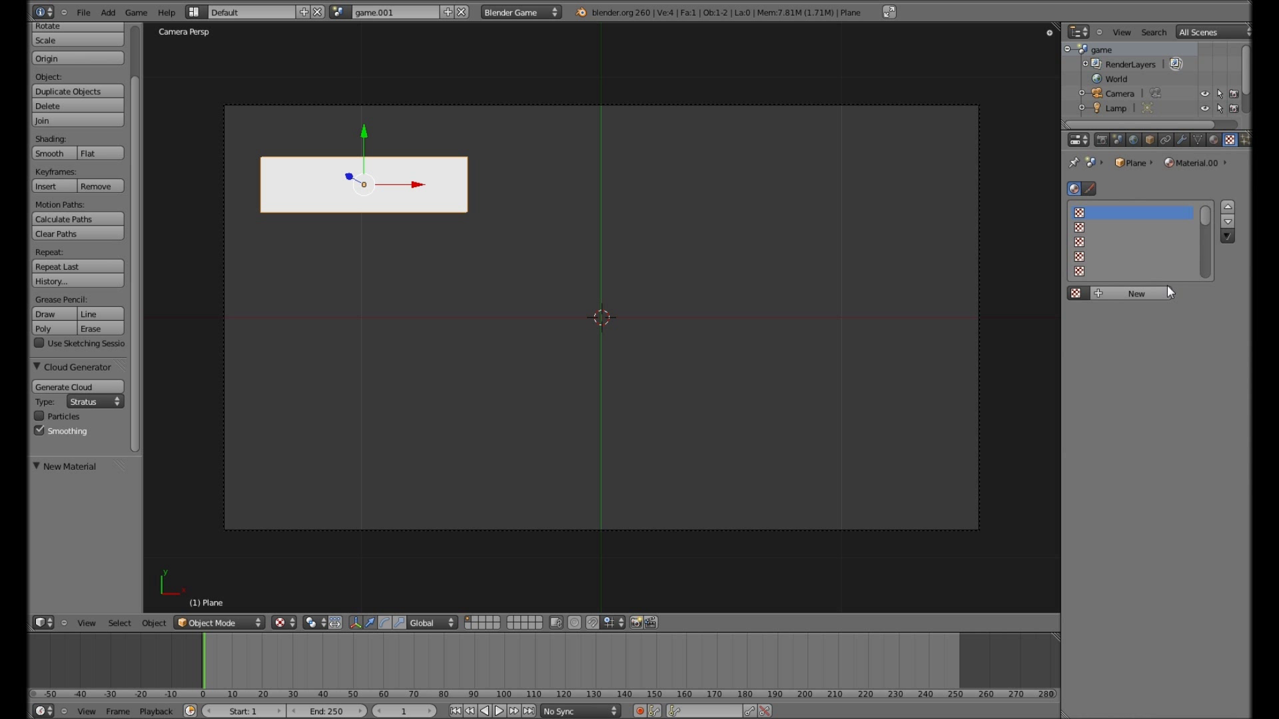
- Add an Image or Movie texture mapped with UV coordinates and influencing alpha
{"action": "left_click", "coordinate": [1147, 293]}
{"action": "left_click", "coordinate": [1150, 311]}
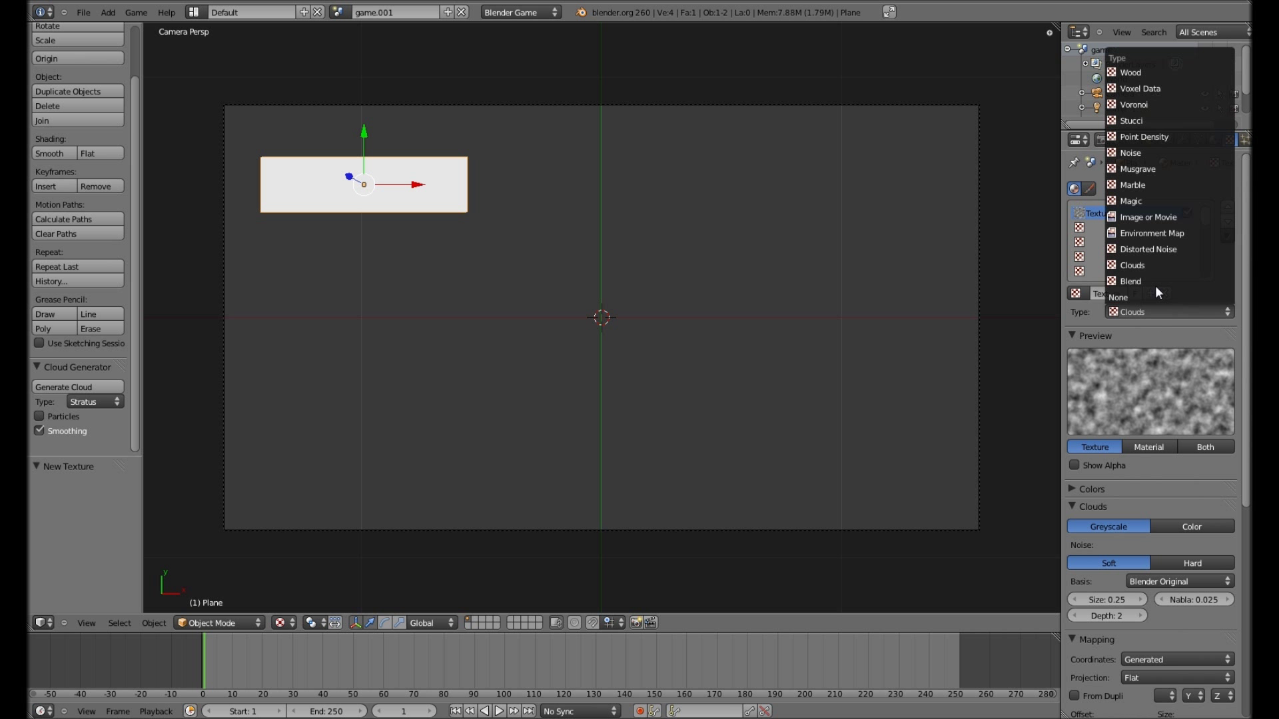
{"action": "left_click", "coordinate": [1155, 219]}
{"action": "scroll", "coordinate": [1182, 490], "scroll_direction": "down", "scroll_amount": 5}
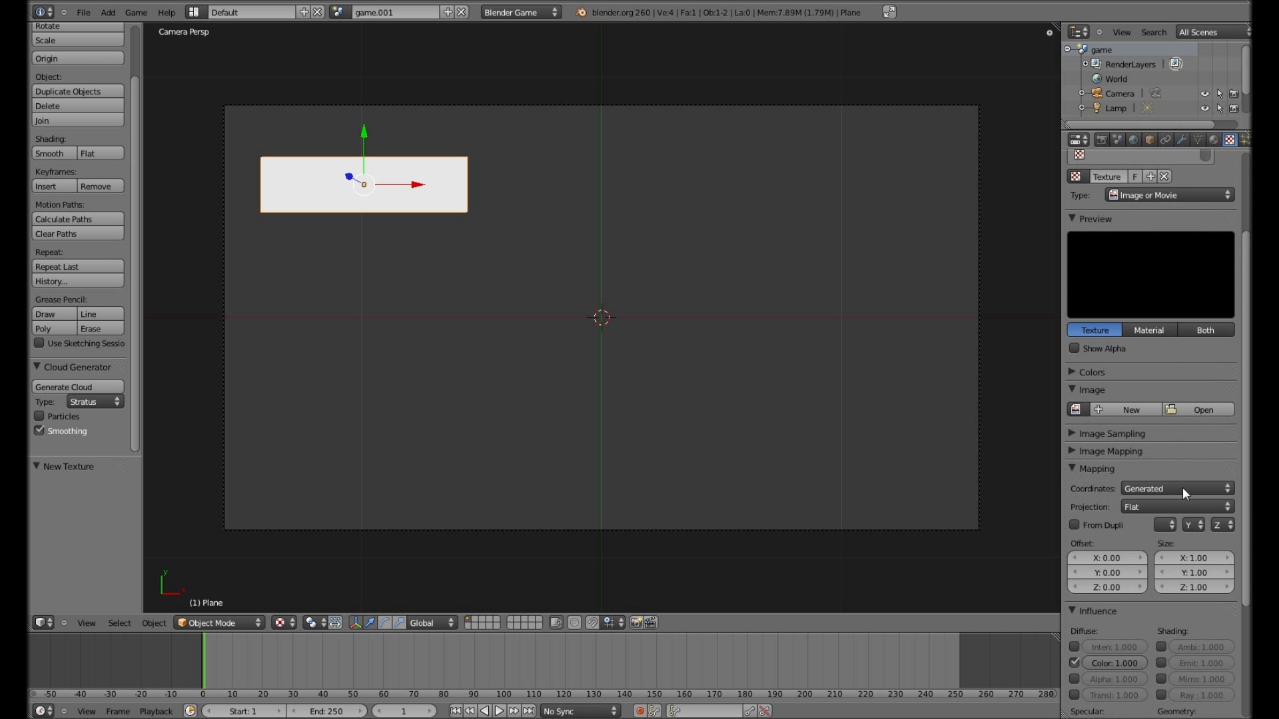
{"action": "scroll", "coordinate": [1181, 490], "scroll_direction": "down", "scroll_amount": 2}
{"action": "left_click", "coordinate": [1139, 430]}
{"action": "left_click", "coordinate": [1151, 358]}
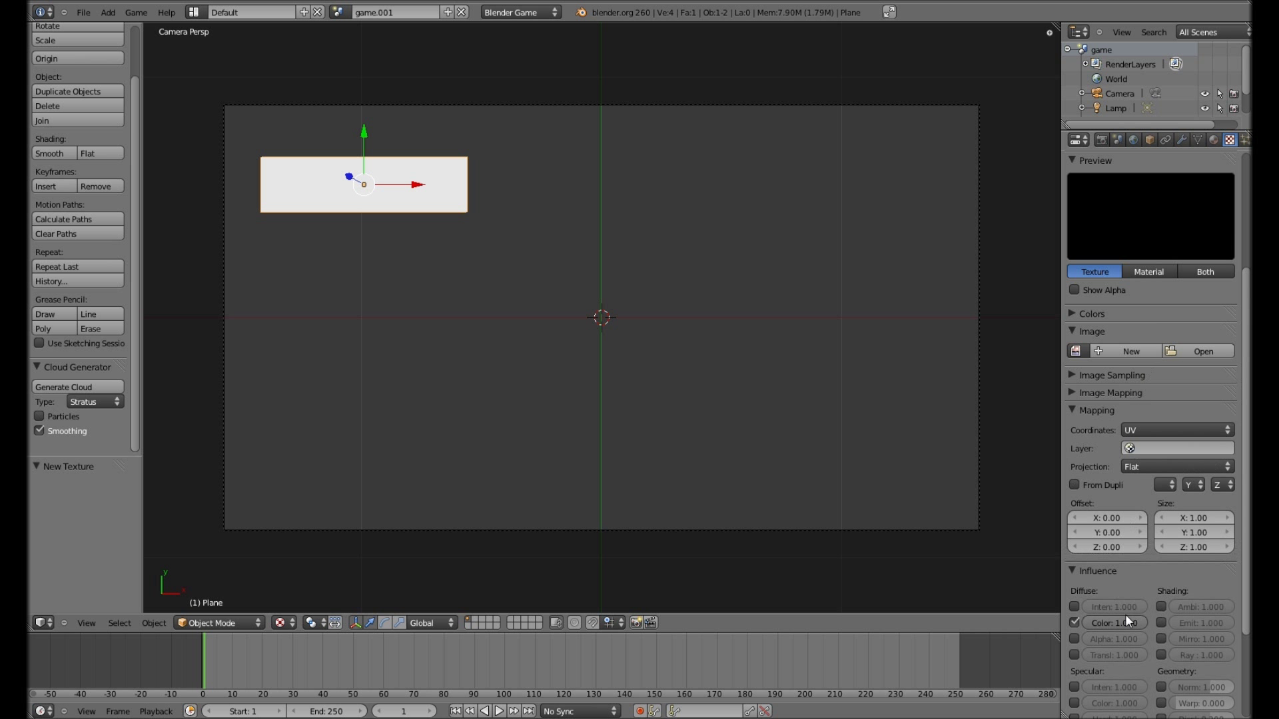
{"action": "scroll", "coordinate": [1143, 612], "scroll_direction": "down", "scroll_amount": 3}
{"action": "scroll", "coordinate": [1143, 609], "scroll_direction": "down", "scroll_amount": 2}
{"action": "left_click", "coordinate": [1074, 522]}
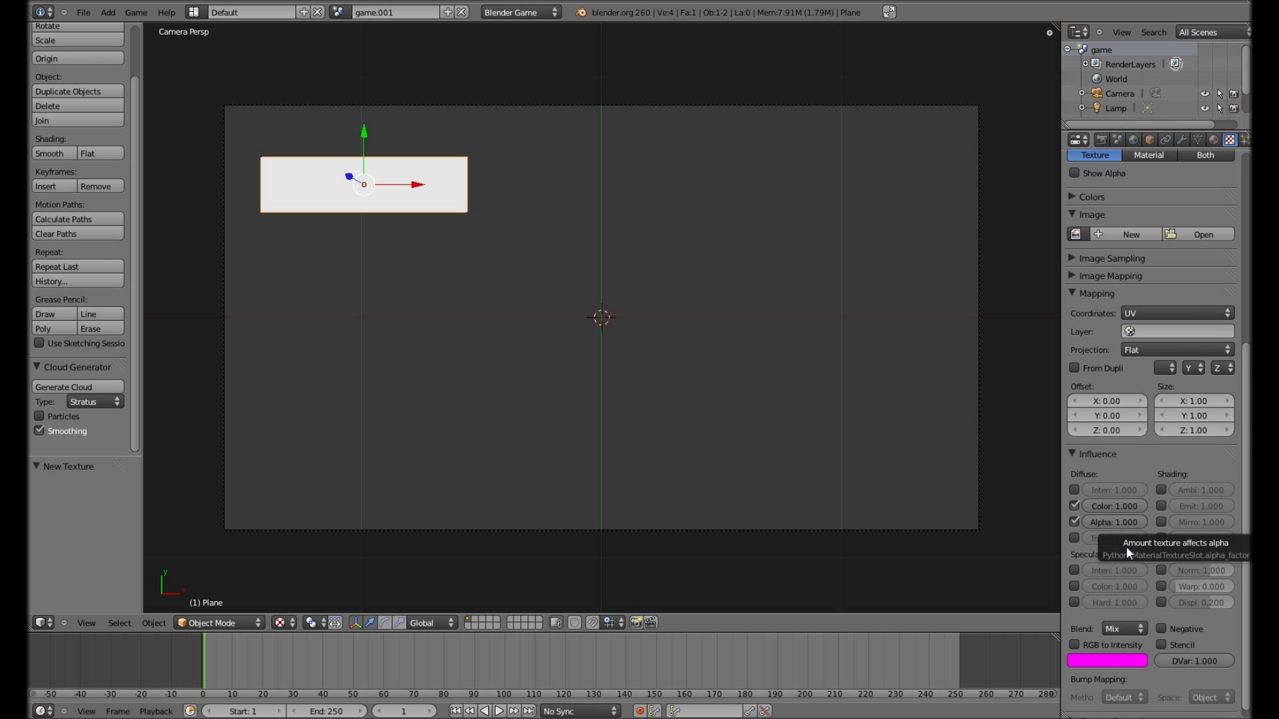
{"action": "scroll", "coordinate": [1142, 599], "scroll_direction": "up", "scroll_amount": 9}
{"action": "scroll", "coordinate": [1147, 586], "scroll_direction": "down", "scroll_amount": 3}
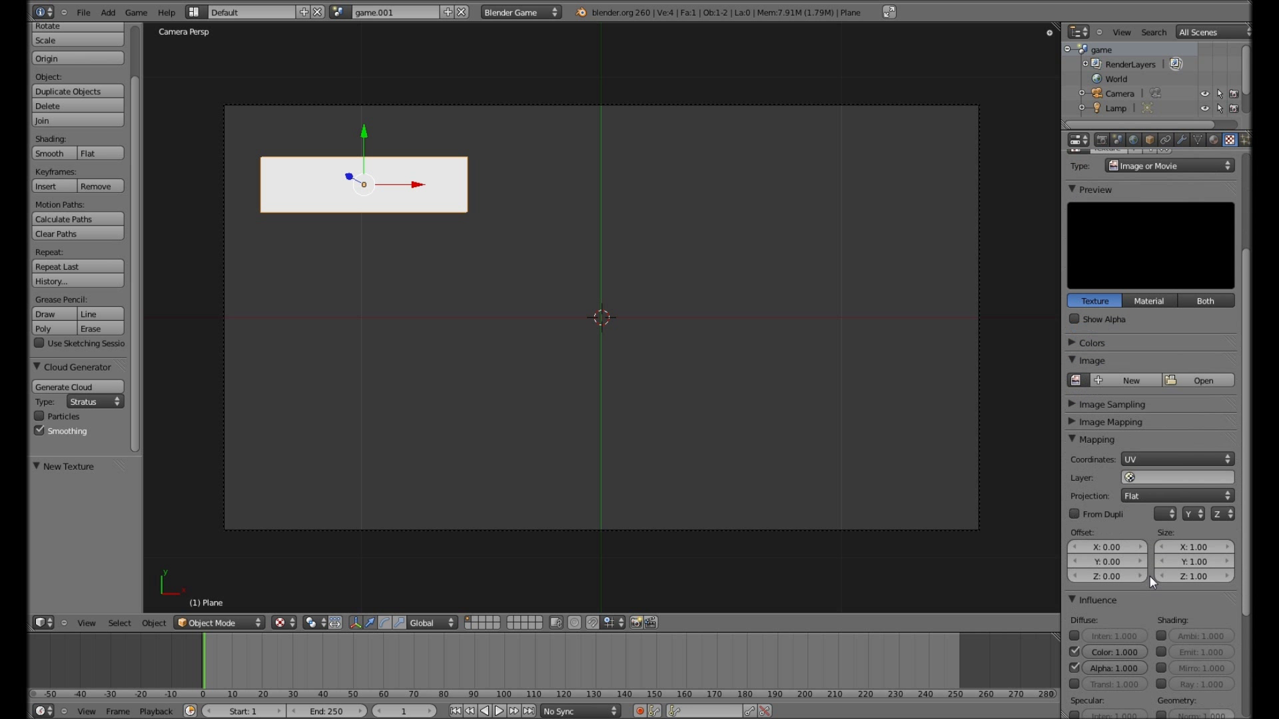
{"action": "scroll", "coordinate": [1148, 576], "scroll_direction": "down", "scroll_amount": 1}
{"action": "scroll", "coordinate": [1151, 533], "scroll_direction": "down", "scroll_amount": 1}
{"action": "scroll", "coordinate": [1172, 460], "scroll_direction": "up", "scroll_amount": 6}
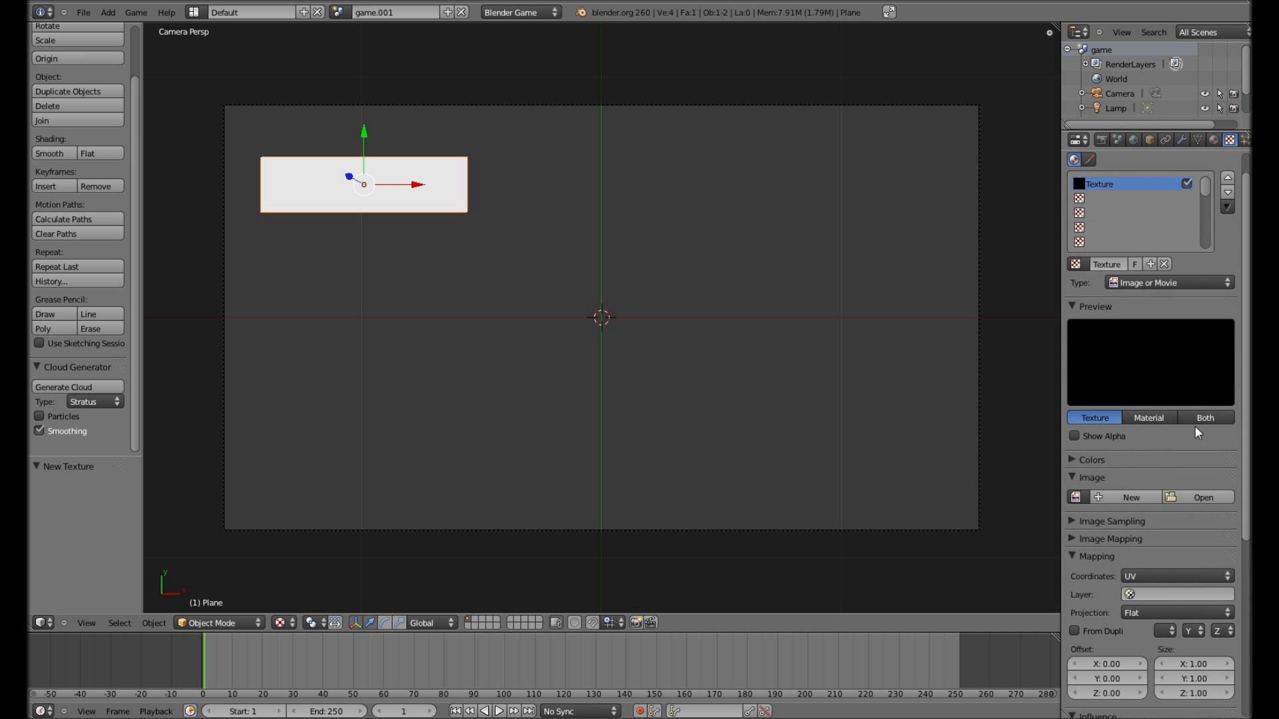
- Load menu.png from the Texture_BIN folder as the texture image
{"action": "left_click", "coordinate": [1189, 499]}
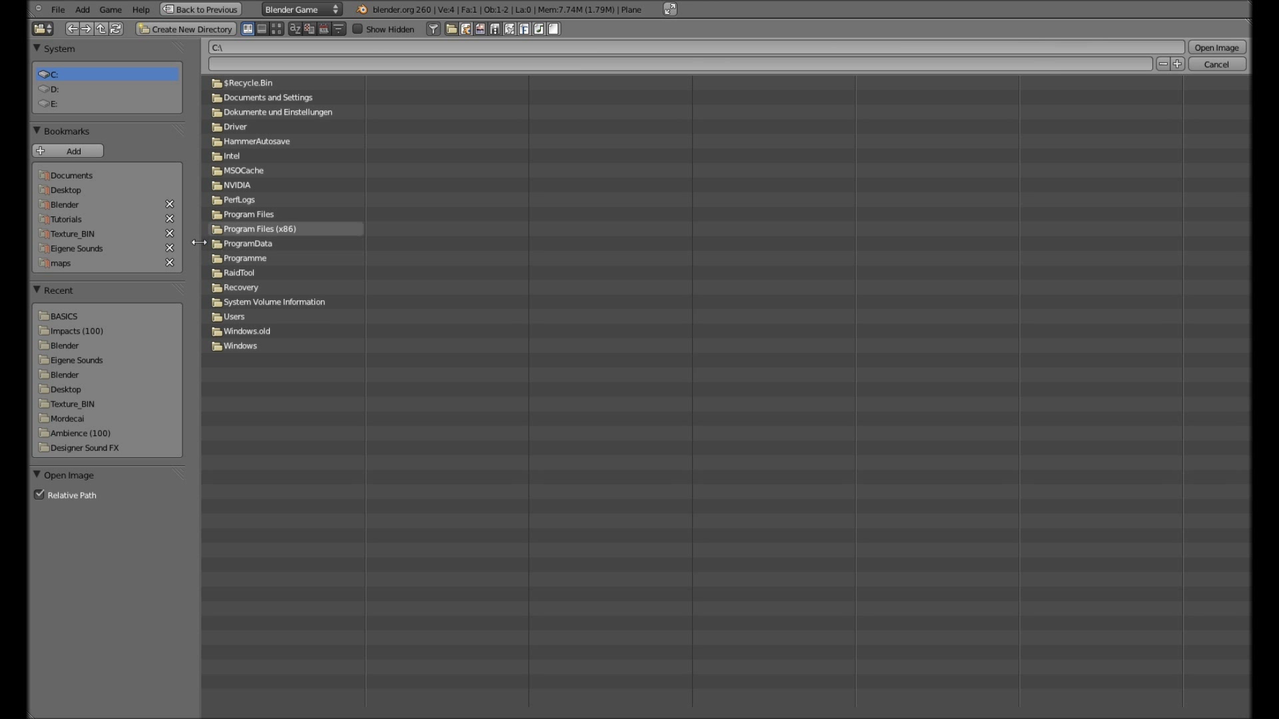
{"action": "left_click", "coordinate": [78, 233]}
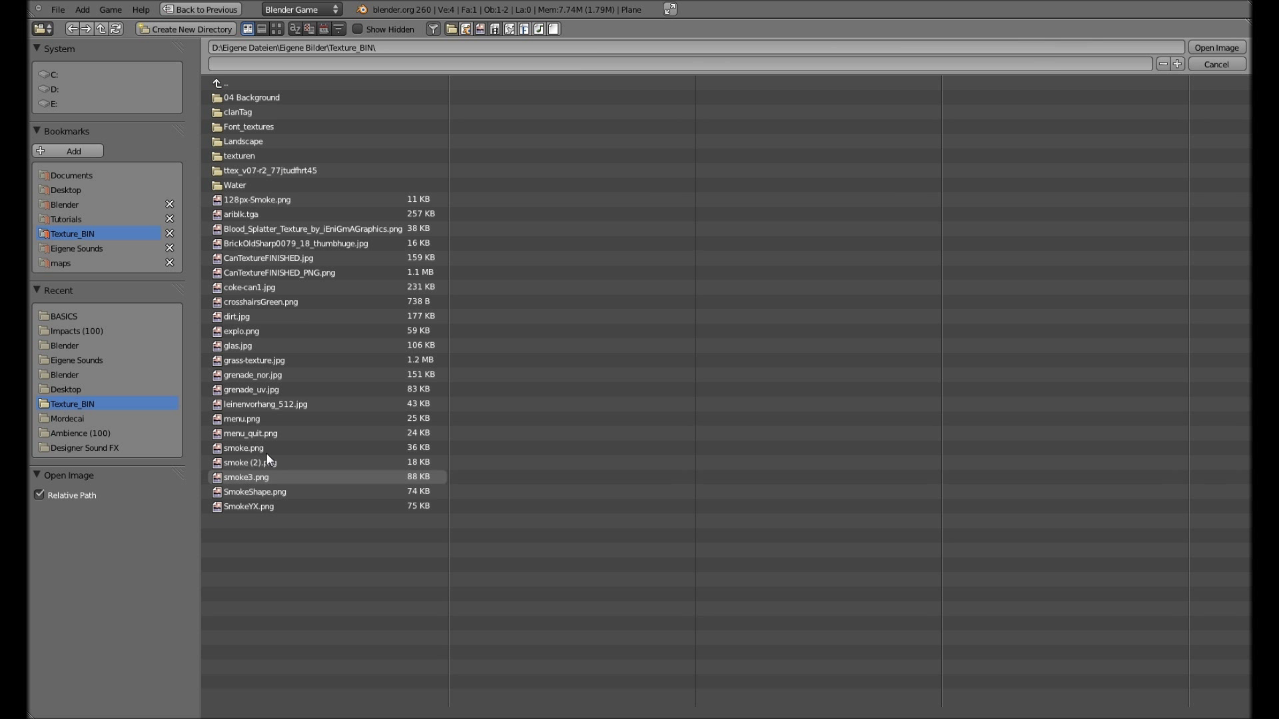
{"action": "double_click", "coordinate": [267, 421]}
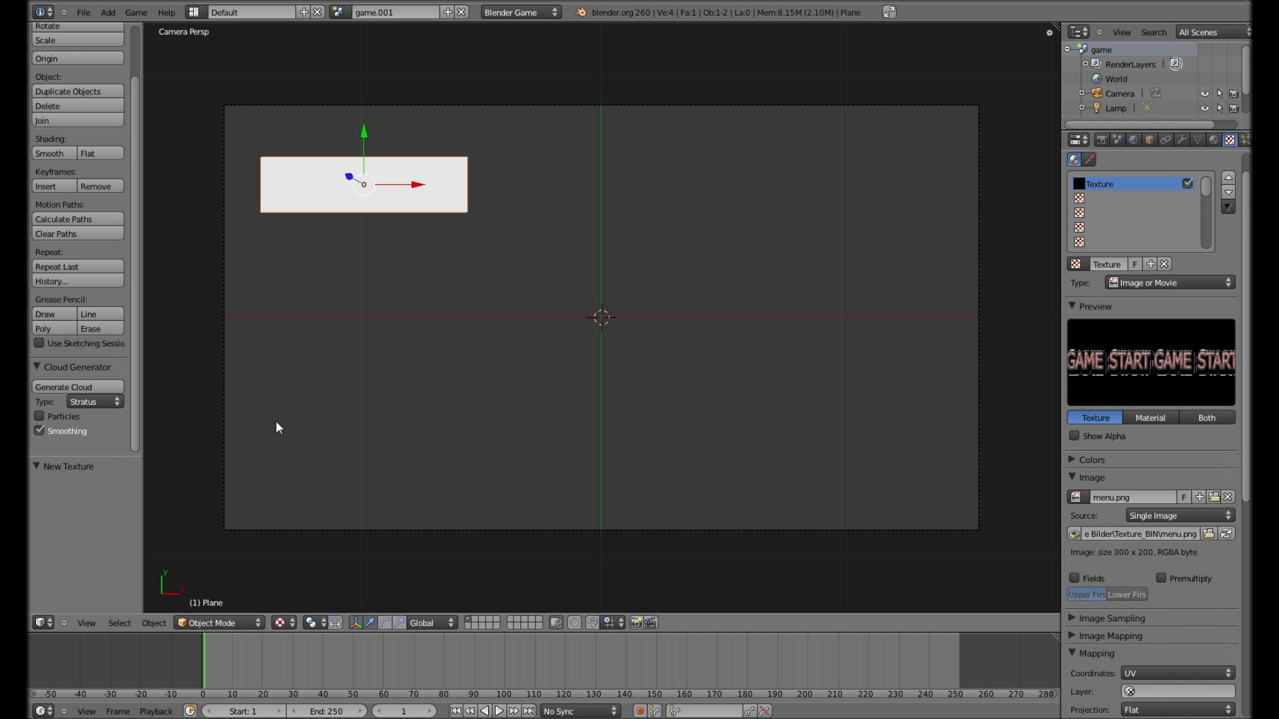
{"action": "left_click_drag", "start_coordinate": [1053, 28], "coordinate": [710, 296]}
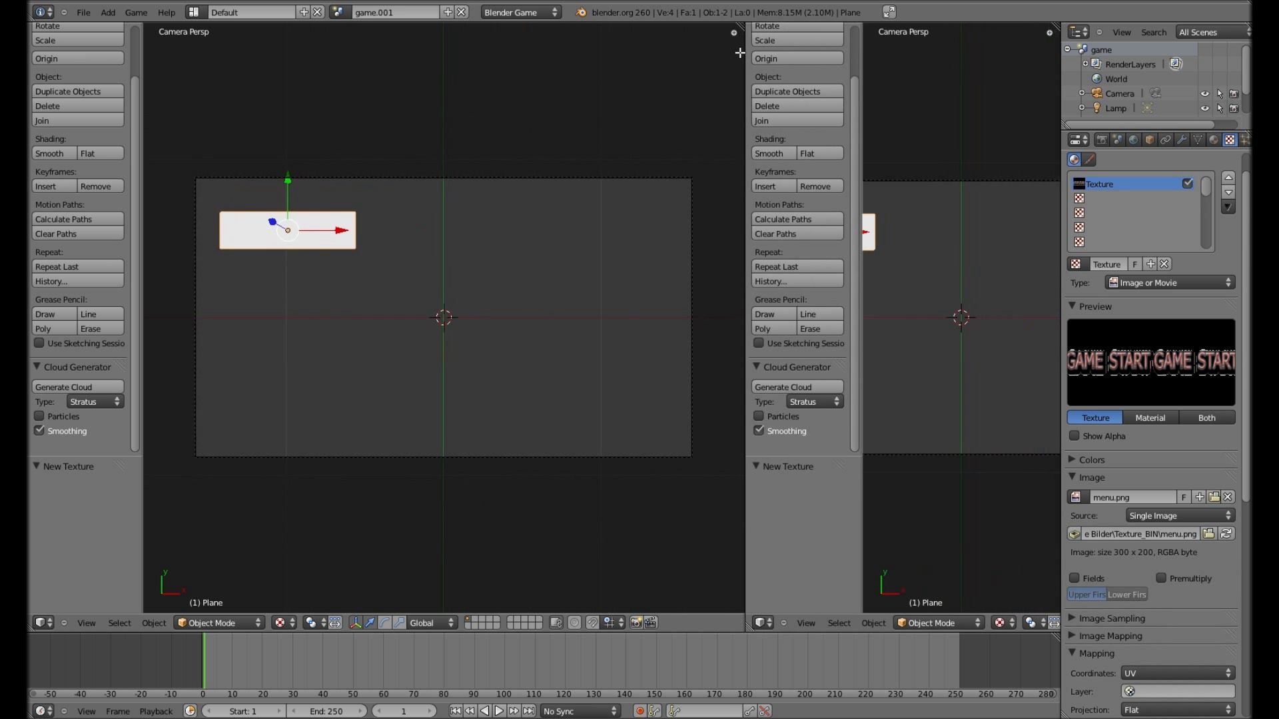
- Turn the right area into a UV/Image Editor showing menu.png
{"action": "key", "text": "t"}
{"action": "left_click", "coordinate": [725, 623]}
{"action": "left_click", "coordinate": [771, 528]}
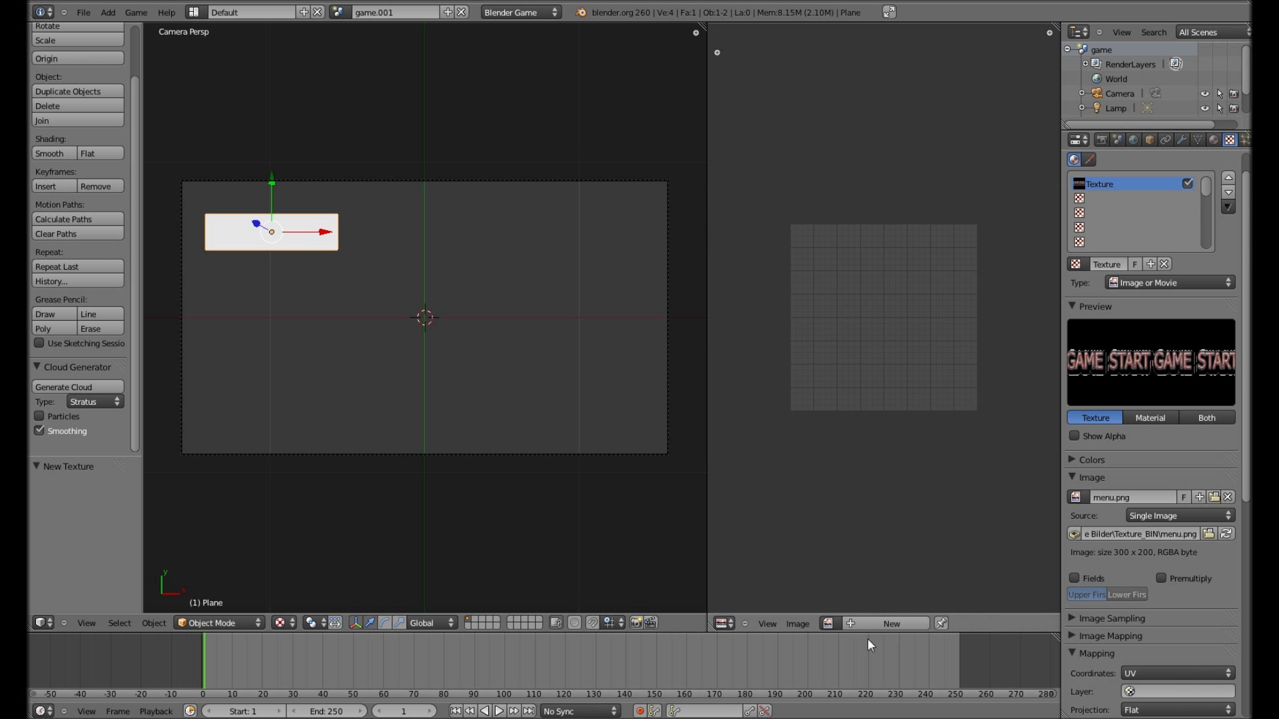
{"action": "left_click", "coordinate": [828, 624]}
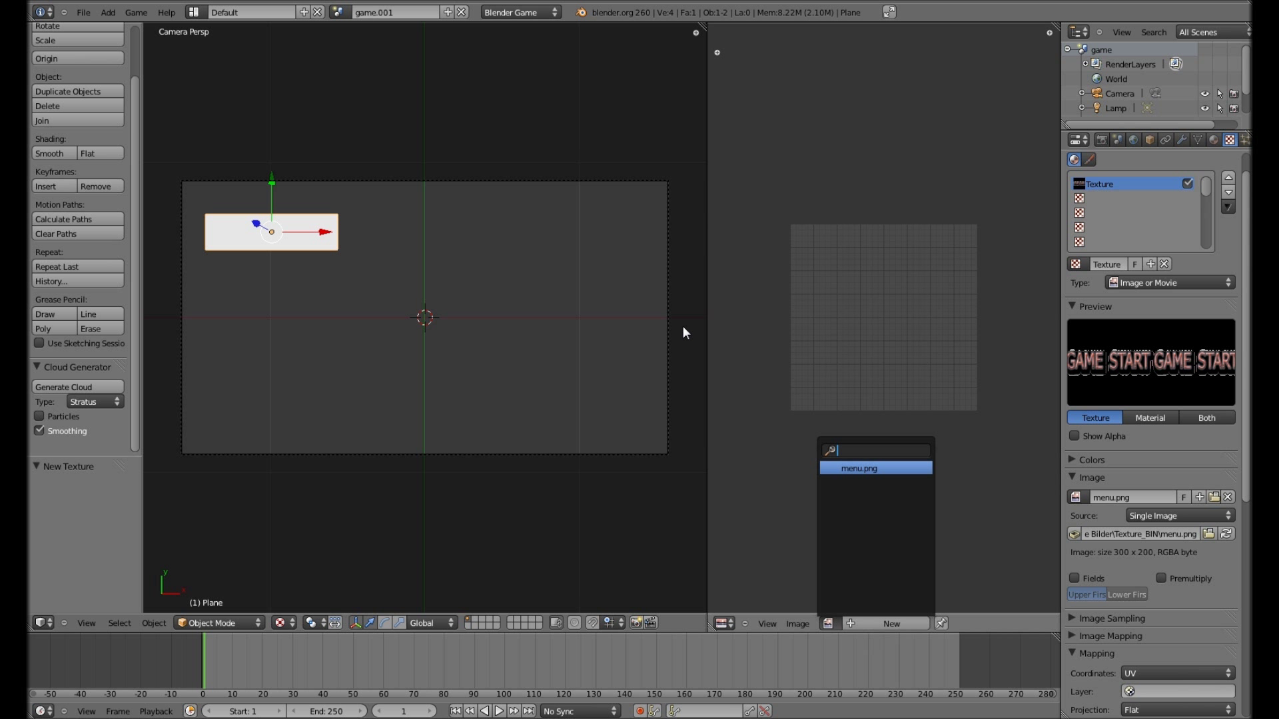
{"action": "key", "text": "Return"}
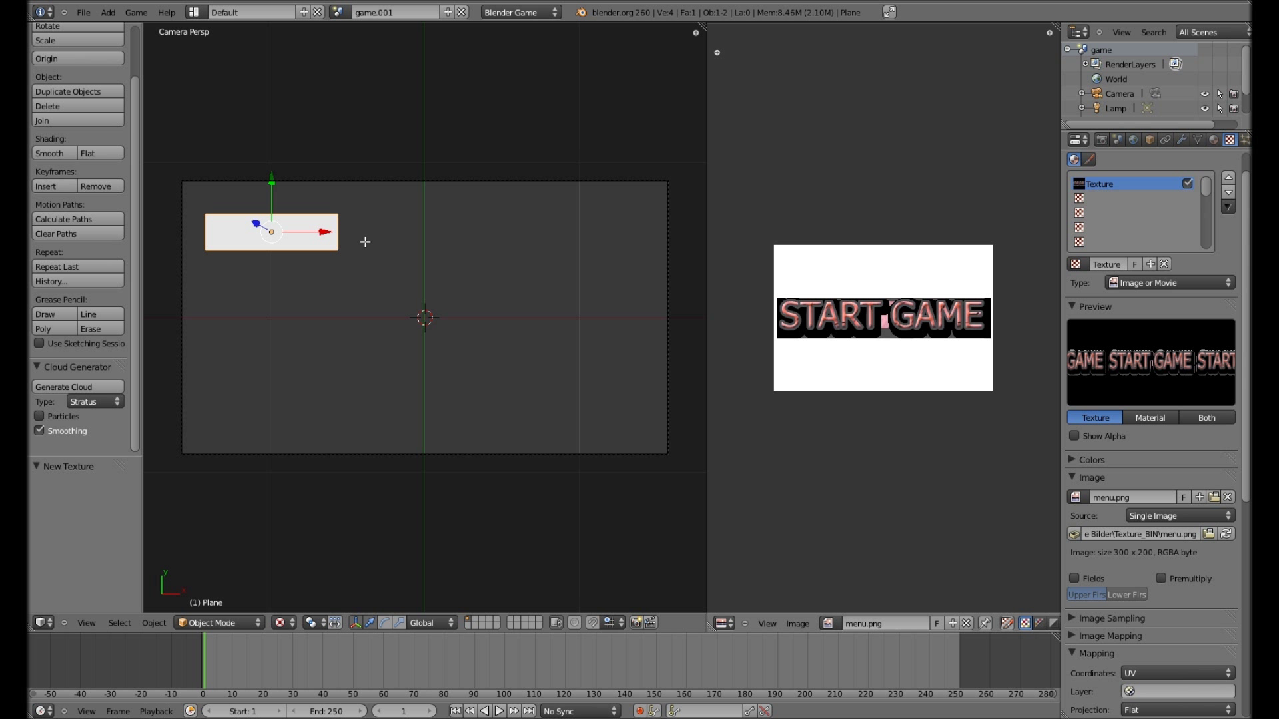
- Project the plane's UVs from view (bounds) and scale them to 0.362 on Y around START GAME
{"action": "key", "text": "Tab"}
{"action": "key", "text": "u"}
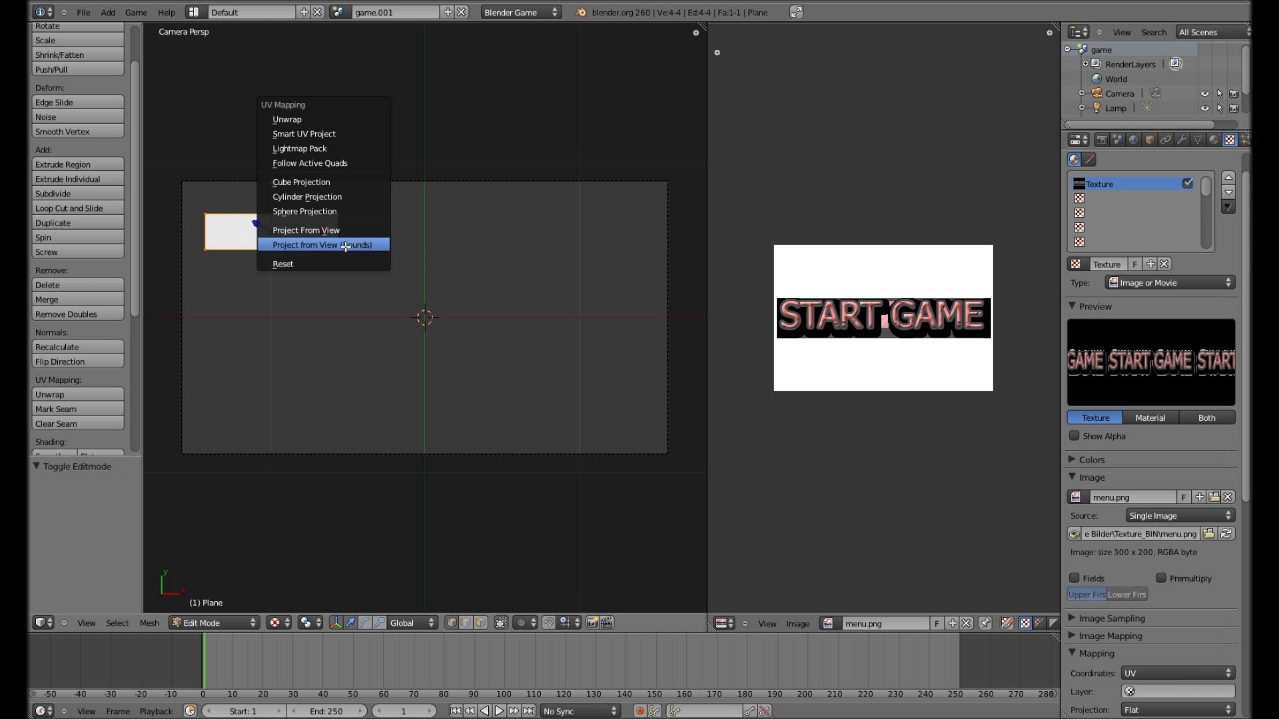
{"action": "left_click", "coordinate": [357, 245]}
{"action": "scroll", "coordinate": [666, 340], "scroll_direction": "up", "scroll_amount": 1}
{"action": "scroll", "coordinate": [666, 340], "scroll_direction": "down", "scroll_amount": 1}
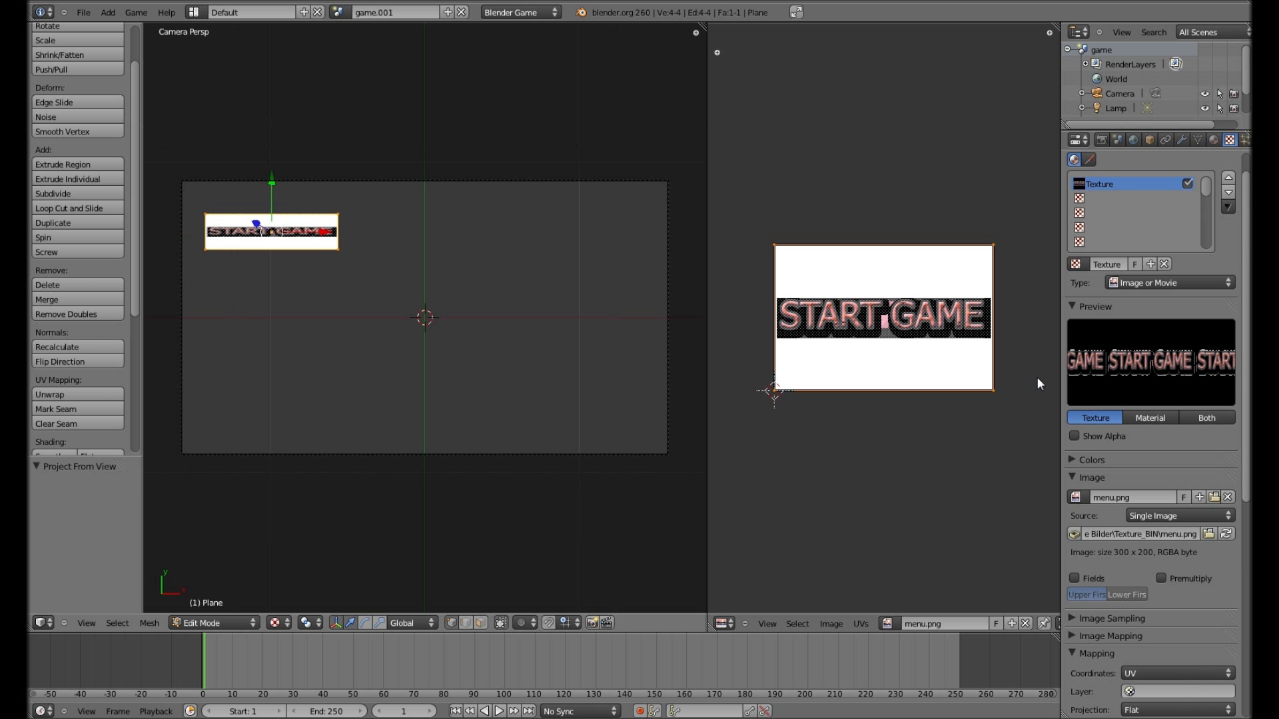
{"action": "key", "text": "s"}
{"action": "key", "text": "y"}
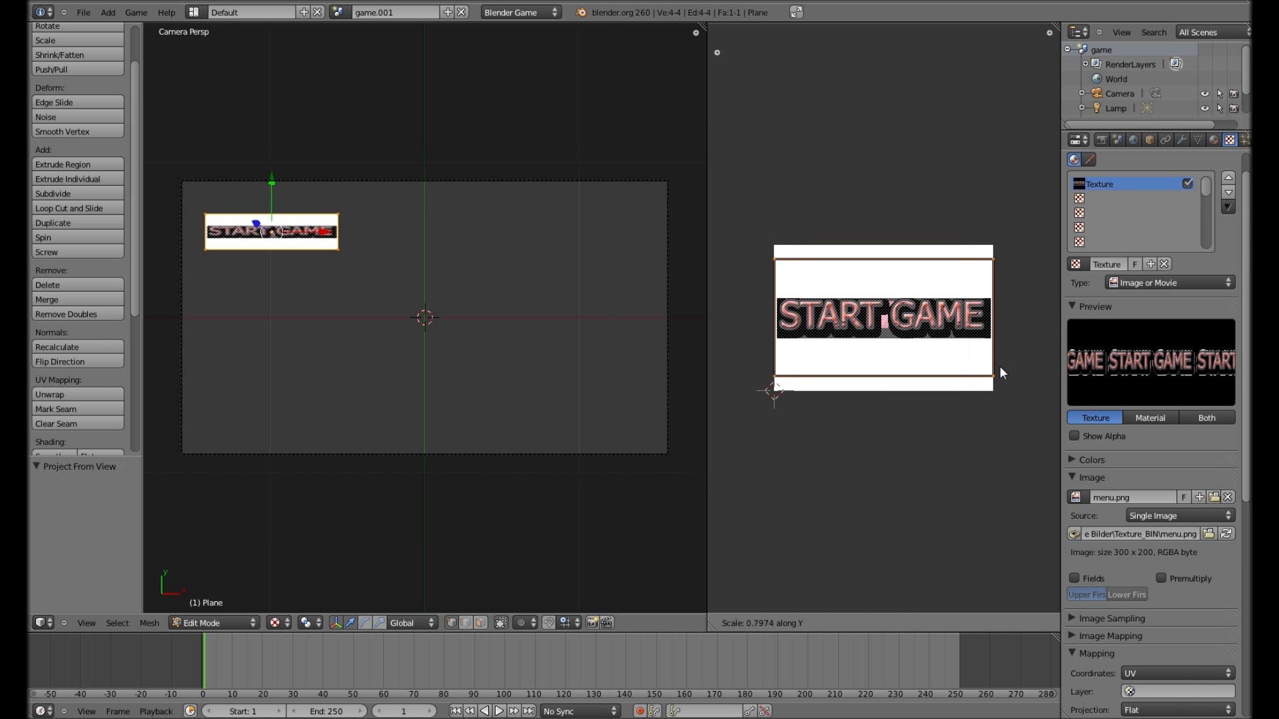
{"action": "left_click", "coordinate": [942, 343]}
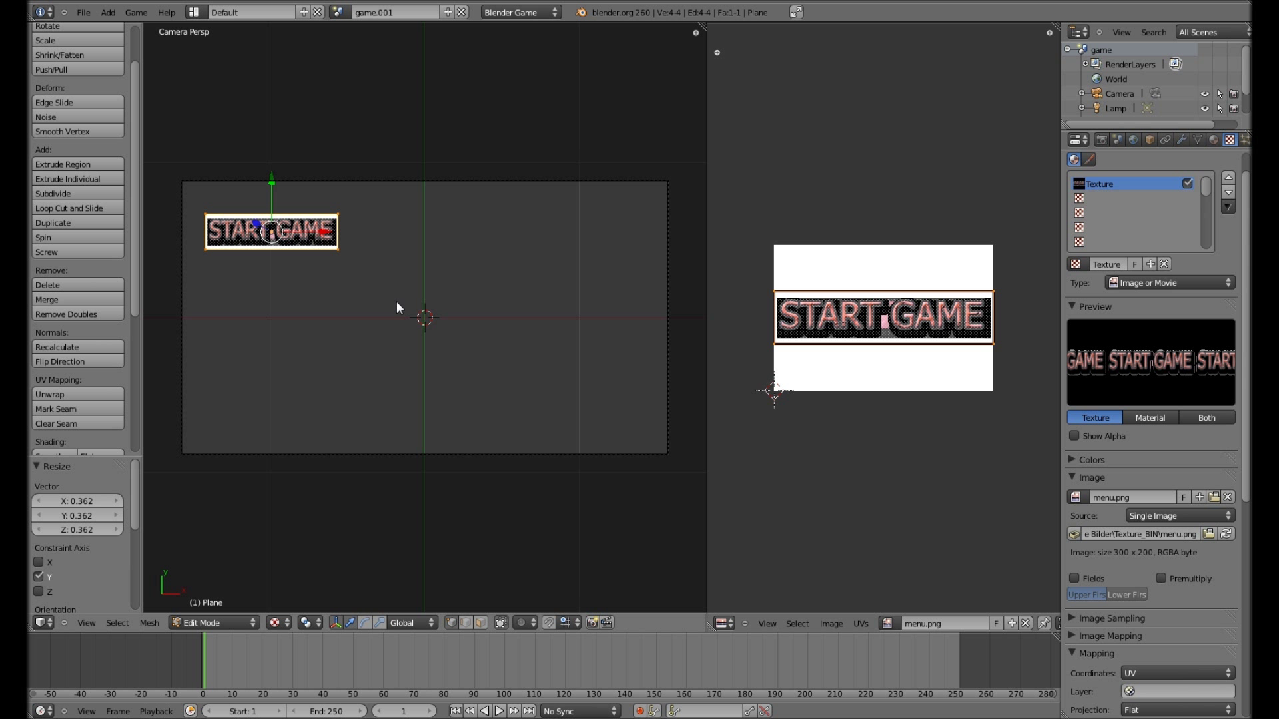
- Leave Edit Mode and test-run the START GAME plane in the game engine
{"action": "key", "text": "Tab"}
{"action": "key", "text": "p"}
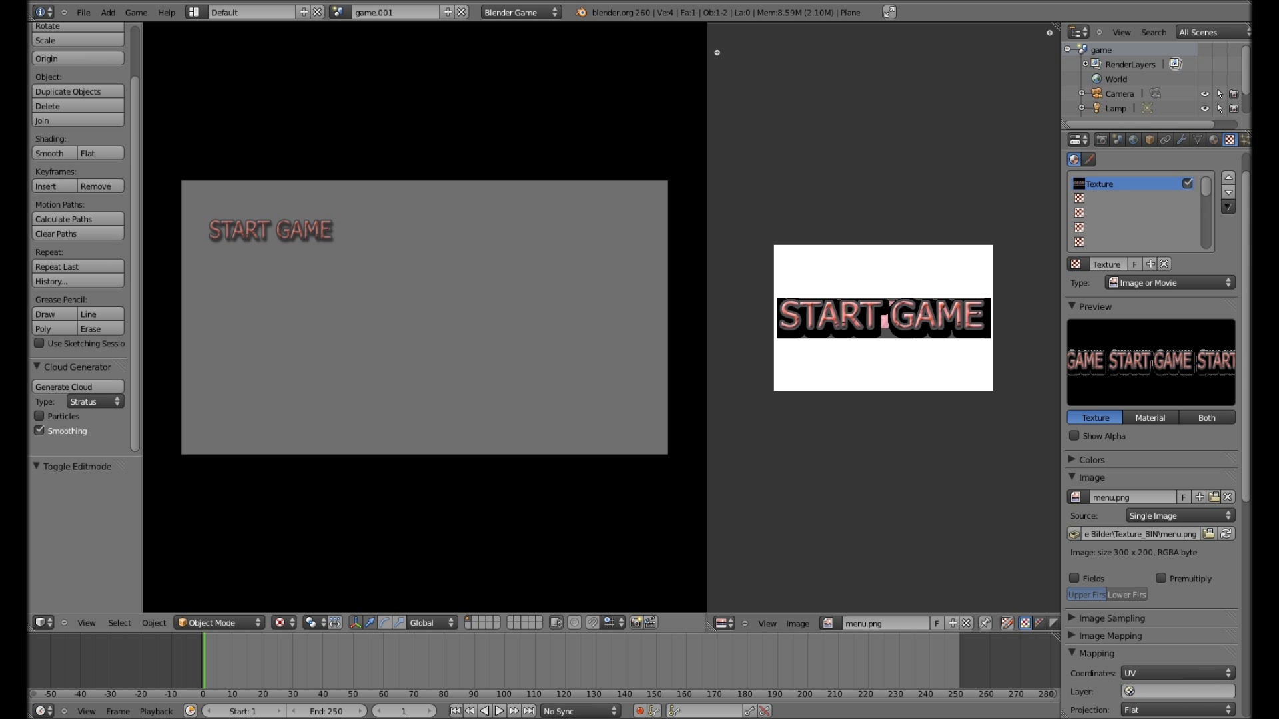
{"action": "key", "text": "Escape"}
- Enable Use Alpha under the texture's Image Sampling and merge the image editor back into the 3D view
{"action": "scroll", "coordinate": [1112, 516], "scroll_direction": "down", "scroll_amount": 4}
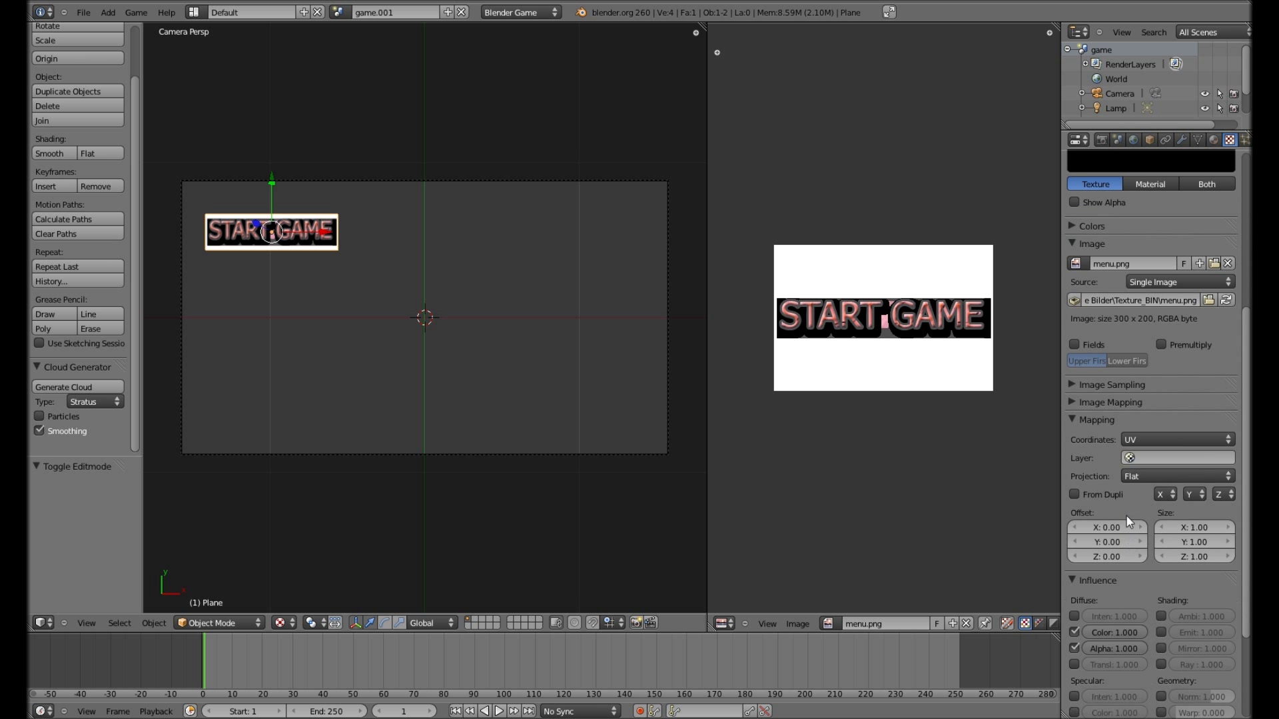
{"action": "scroll", "coordinate": [1125, 515], "scroll_direction": "down", "scroll_amount": 3}
{"action": "scroll", "coordinate": [1122, 501], "scroll_direction": "down", "scroll_amount": 3}
{"action": "scroll", "coordinate": [1105, 466], "scroll_direction": "up", "scroll_amount": 2}
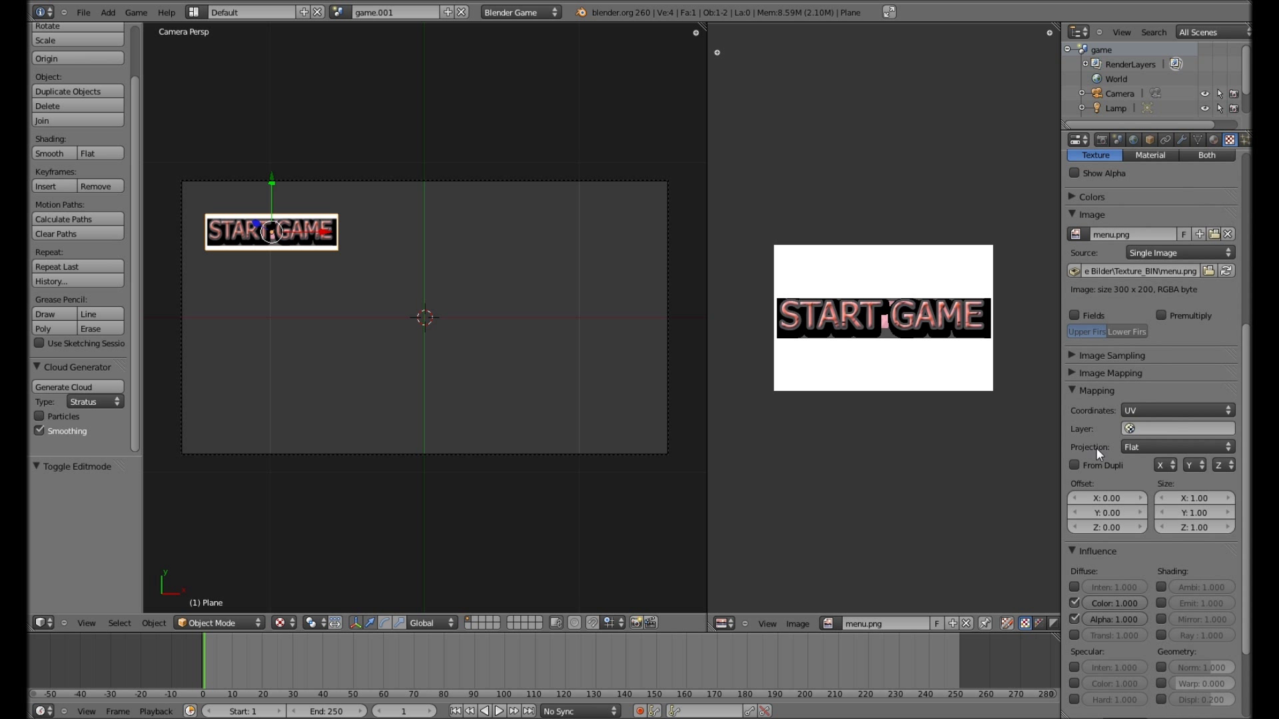
{"action": "left_click", "coordinate": [1075, 372]}
{"action": "left_click", "coordinate": [1075, 355]}
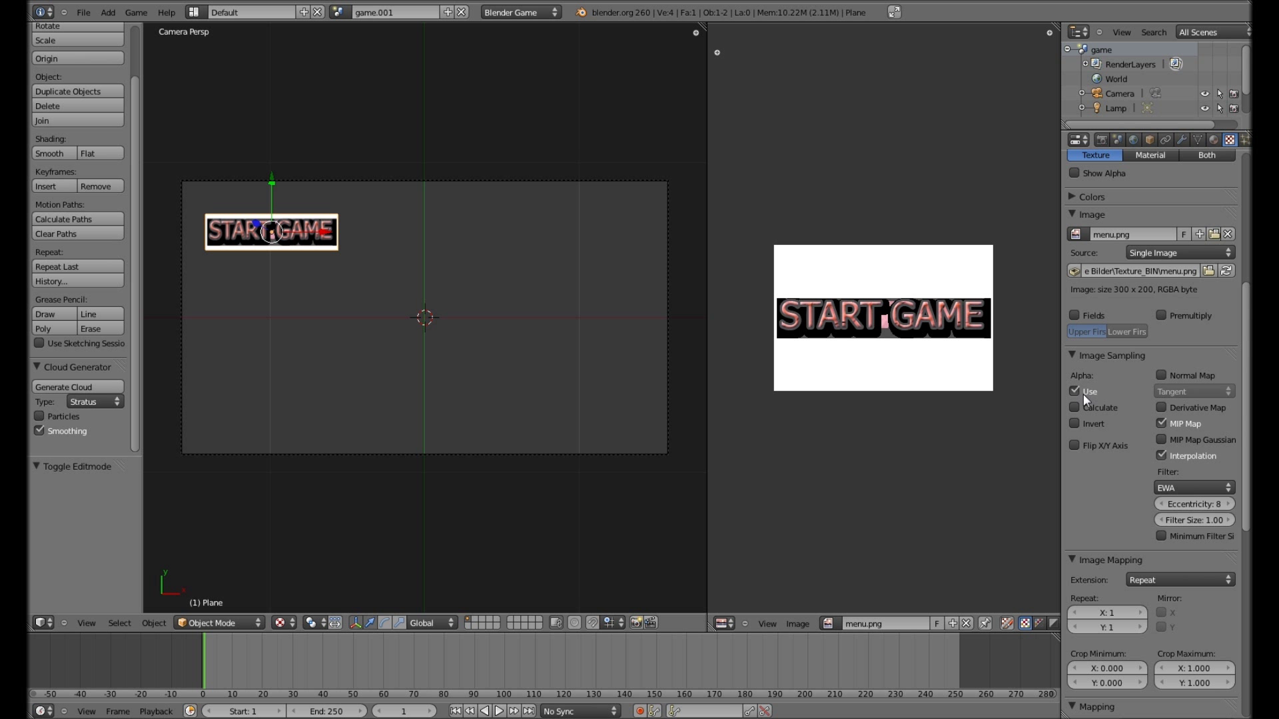
{"action": "left_click", "coordinate": [1087, 393]}
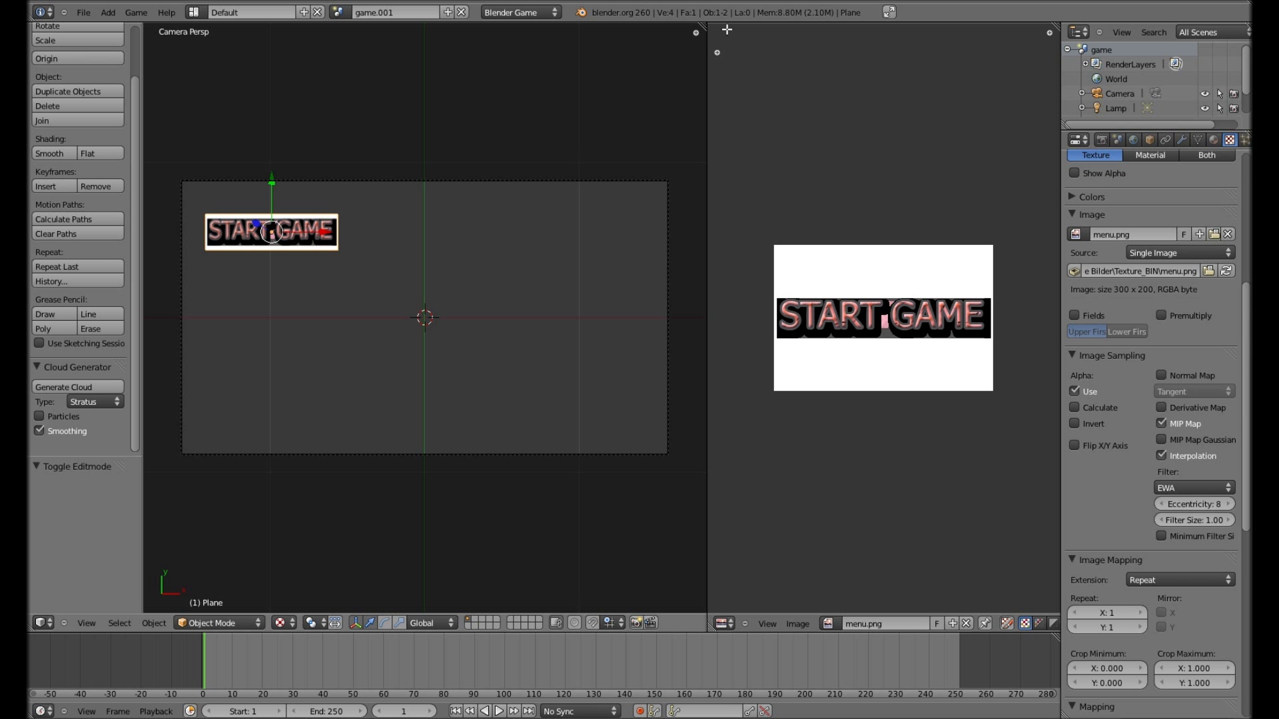
{"action": "left_click_drag", "start_coordinate": [703, 28], "coordinate": [733, 31]}
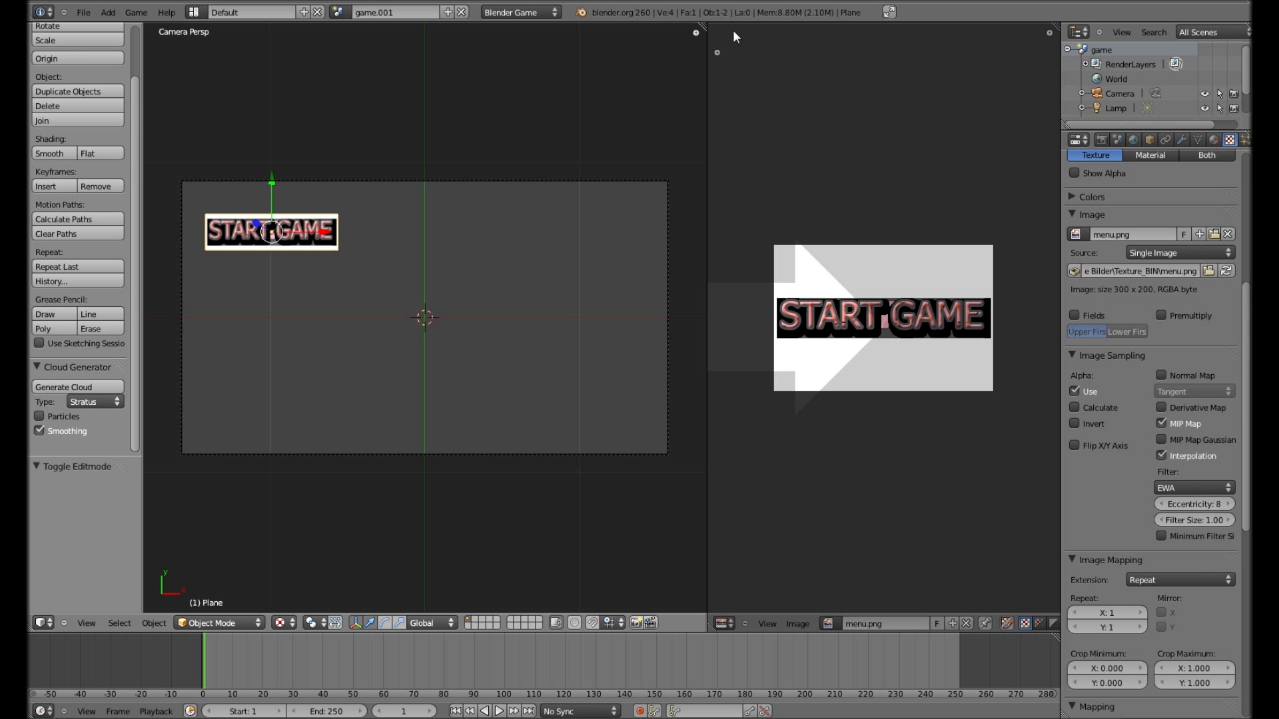
{"action": "key", "text": "shift+d"}
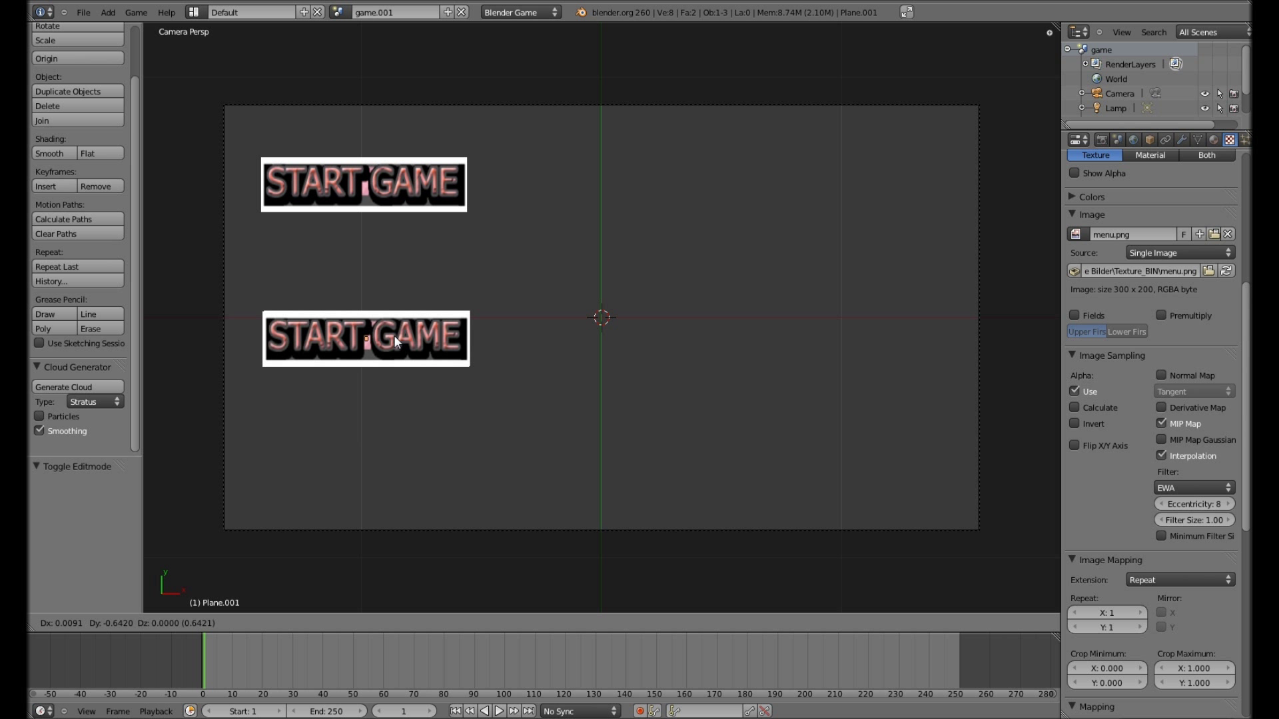
- Delete the duplicate plane Plane.001 and reselect the original START GAME plane
{"action": "left_click", "coordinate": [394, 334]}
{"action": "key", "text": "x"}
{"action": "left_click", "coordinate": [450, 331]}
{"action": "right_click", "coordinate": [398, 180]}
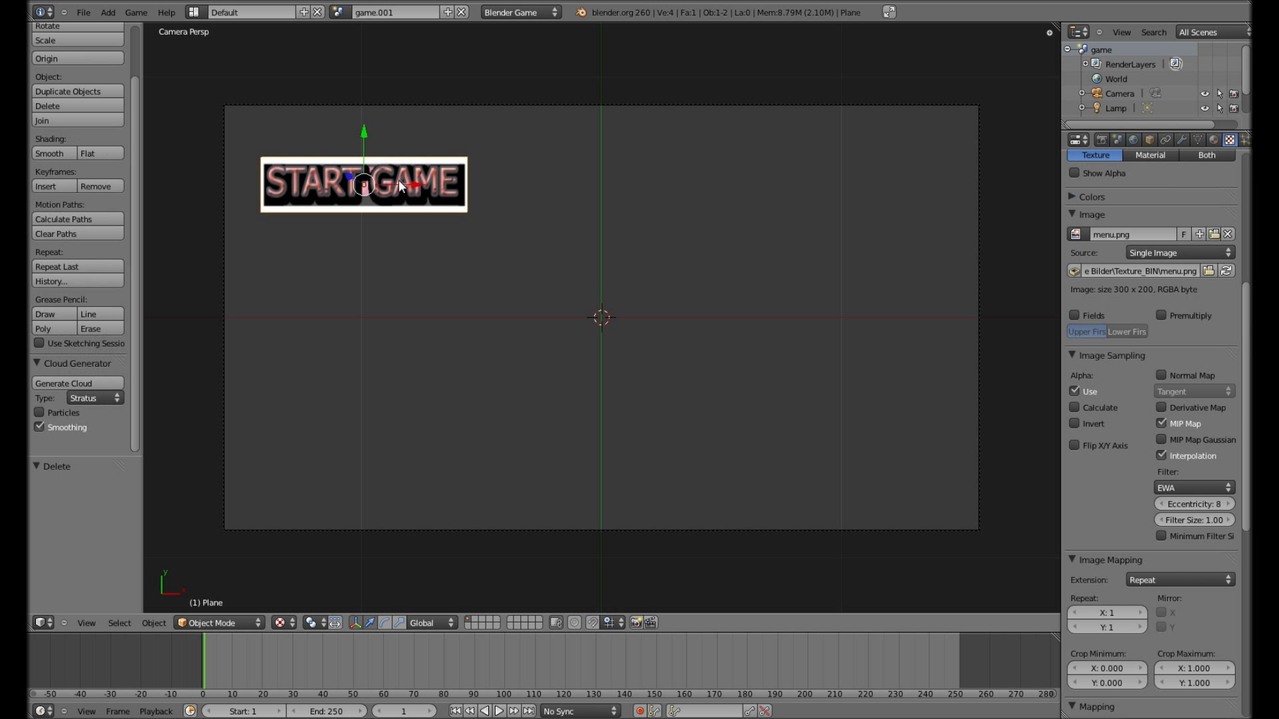
- Switch to the Game Logic layout and rename scene game.001 to 'menu'
{"action": "left_click", "coordinate": [193, 13]}
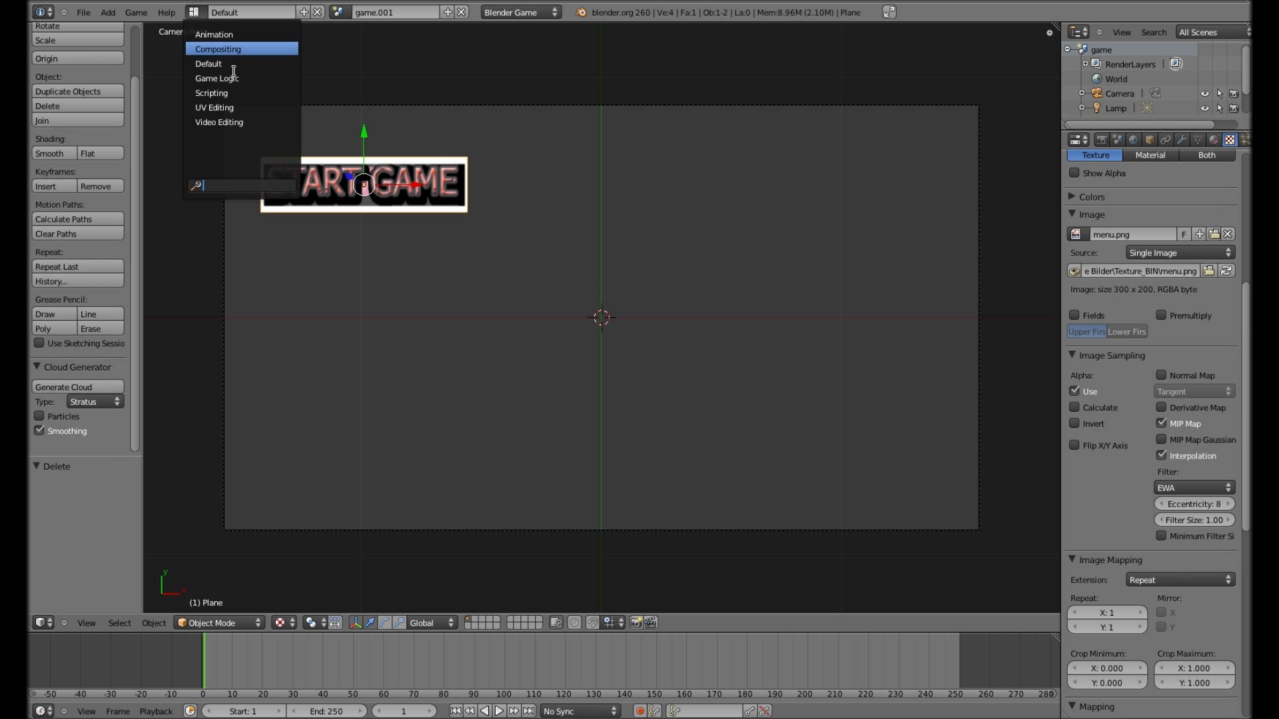
{"action": "left_click", "coordinate": [239, 76]}
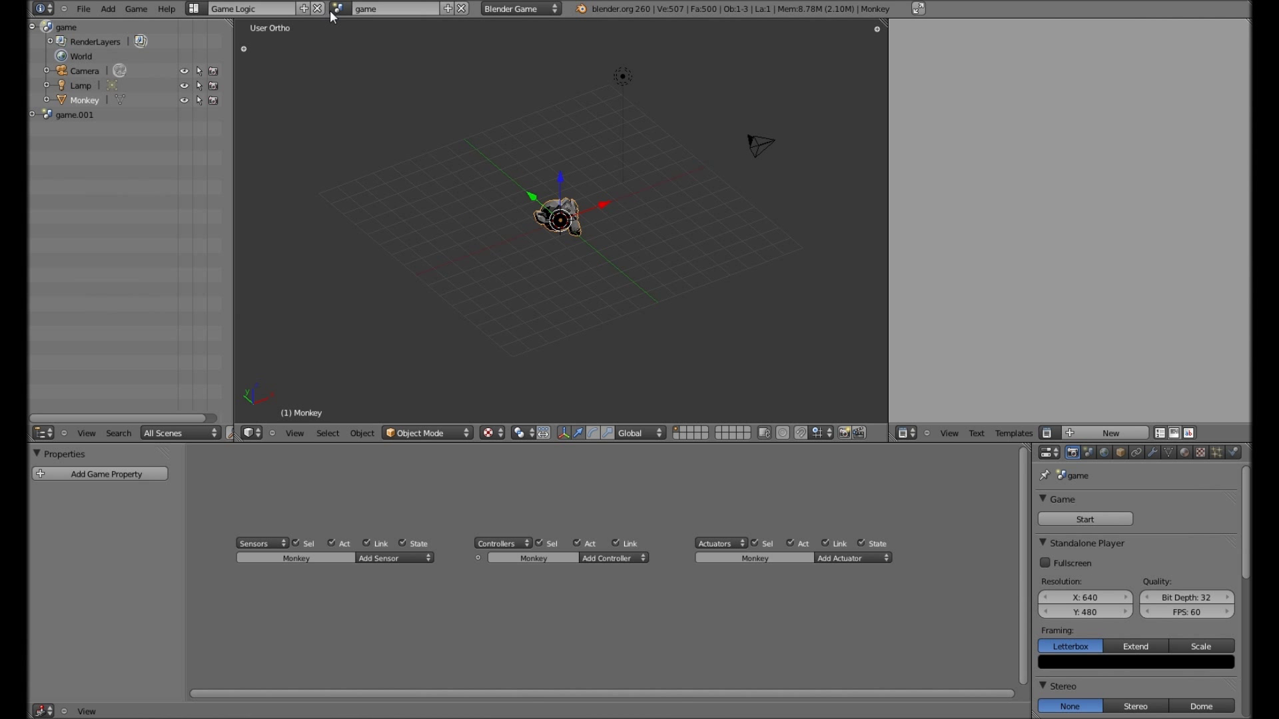
{"action": "left_click", "coordinate": [354, 41]}
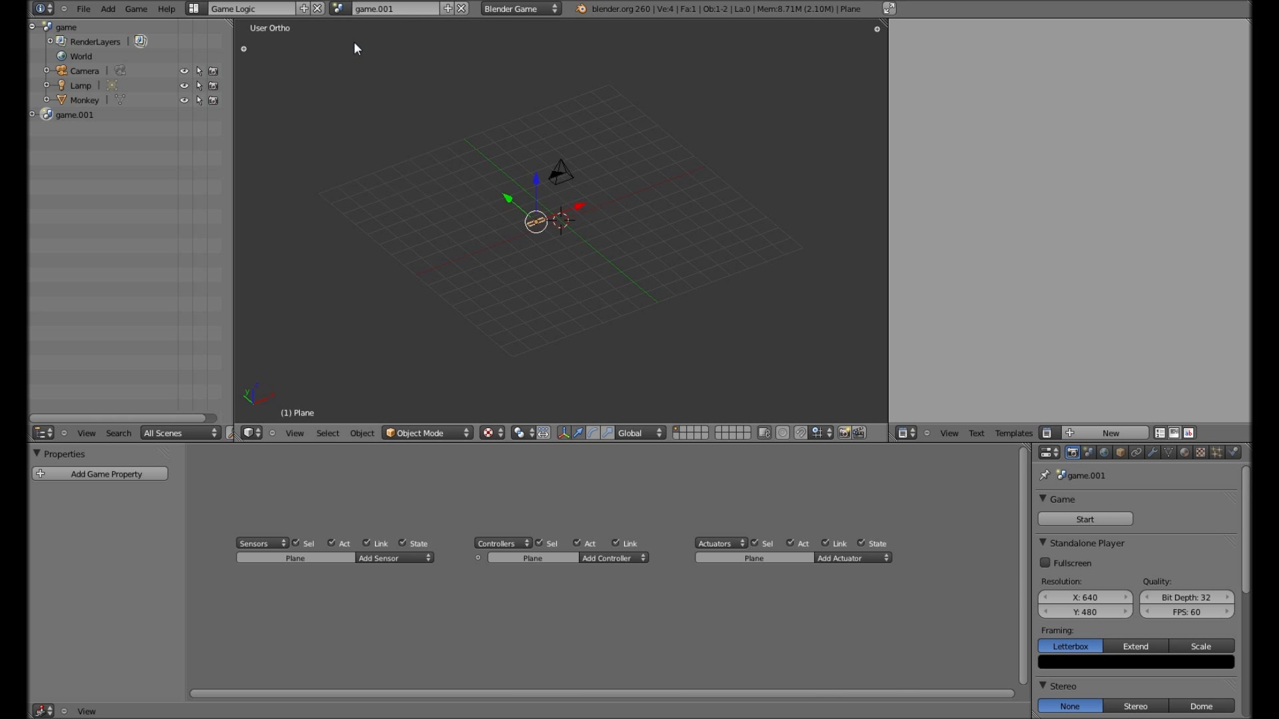
{"action": "double_click", "coordinate": [399, 9]}
{"action": "type", "text": "menu"}
{"action": "key", "text": "Return"}
{"action": "middle_click_drag", "start_coordinate": [435, 50], "coordinate": [553, 207]}
{"action": "scroll", "coordinate": [553, 207], "scroll_direction": "up", "scroll_amount": 8}
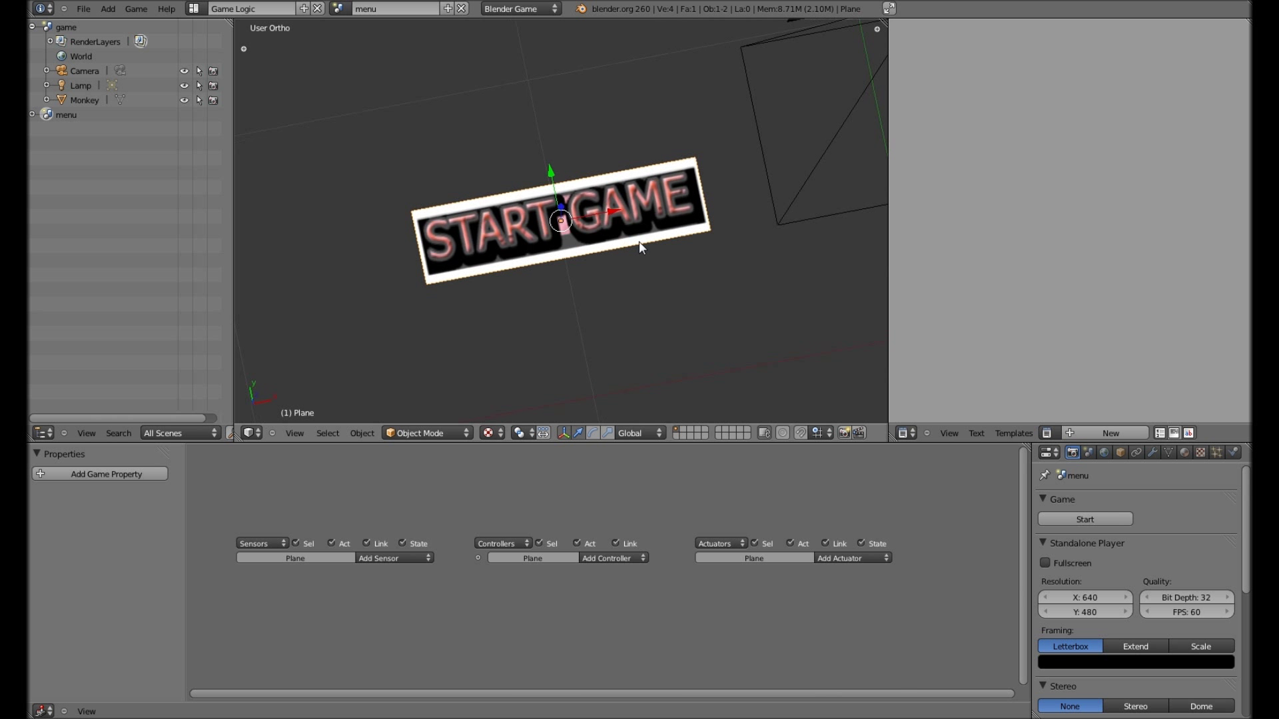
{"action": "mouse_move", "coordinate": [501, 634]}
{"action": "middle_mouse_down"}
{"action": "mouse_move", "coordinate": [503, 568]}
{"action": "mouse_move", "coordinate": [516, 556]}
{"action": "middle_mouse_up"}
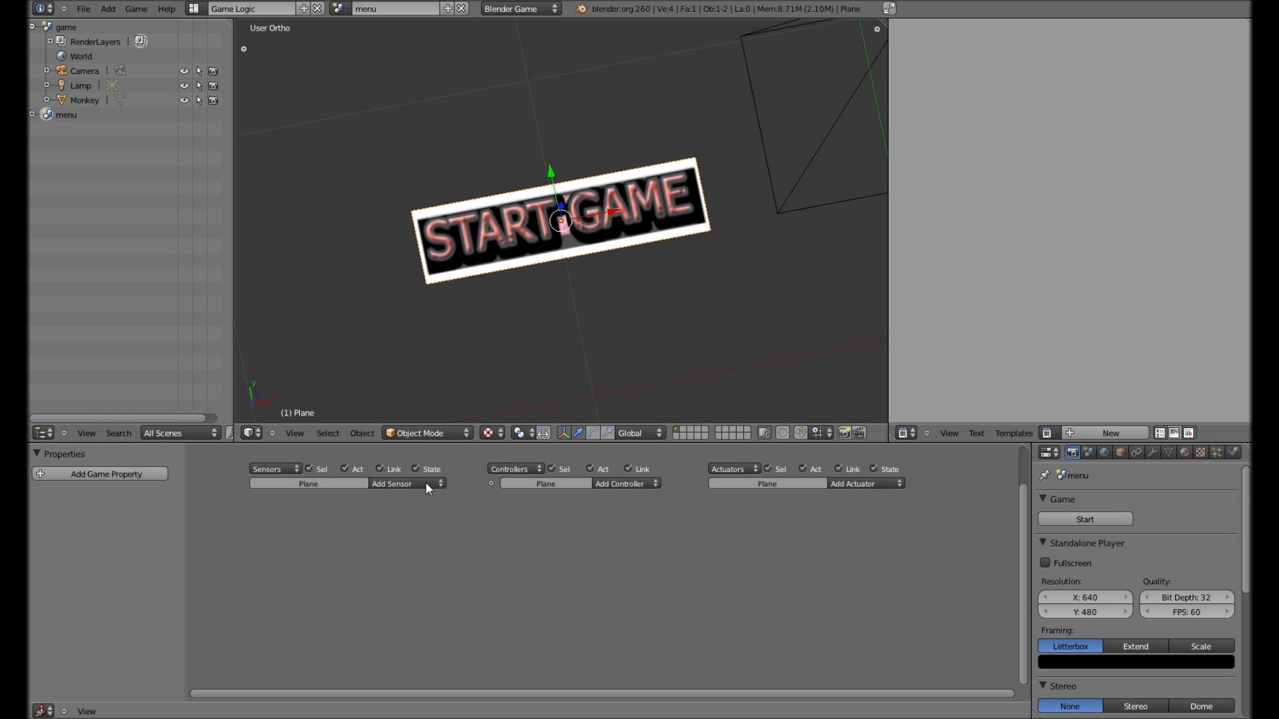
- Add two Mouse sensors to the plane, setting the first to Mouse Over
{"action": "left_click", "coordinate": [427, 485]}
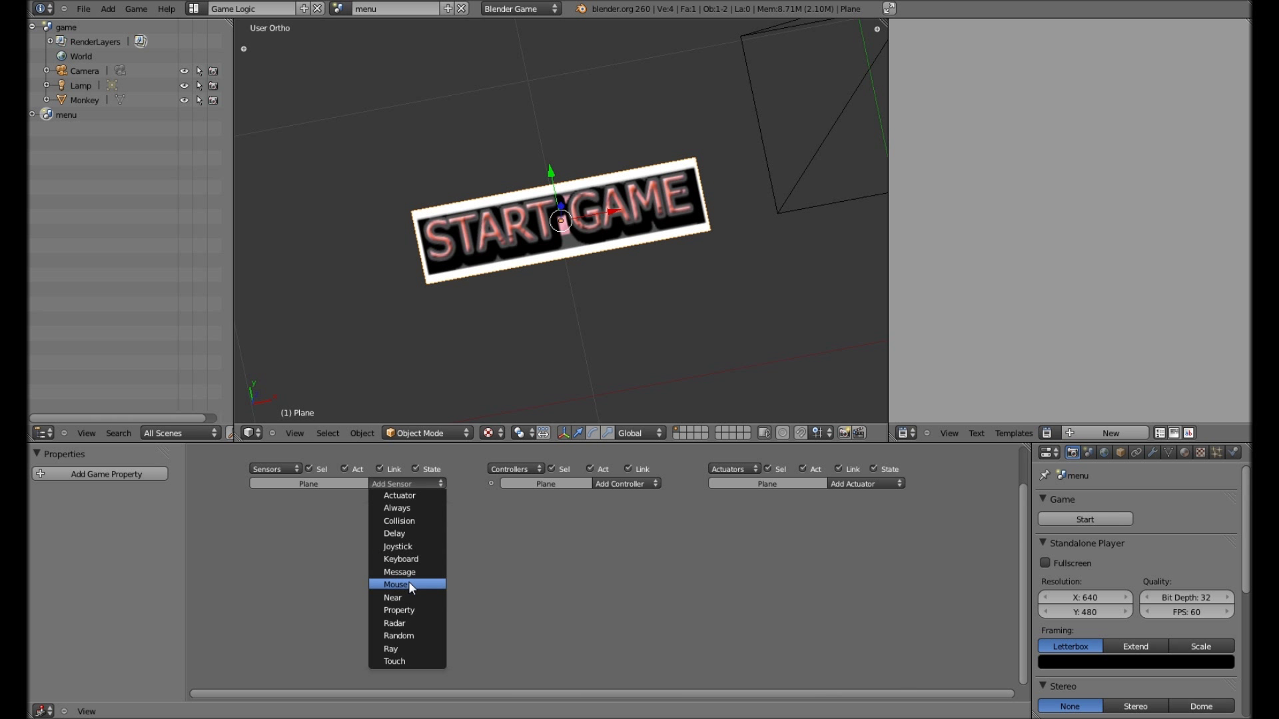
{"action": "left_click", "coordinate": [402, 553]}
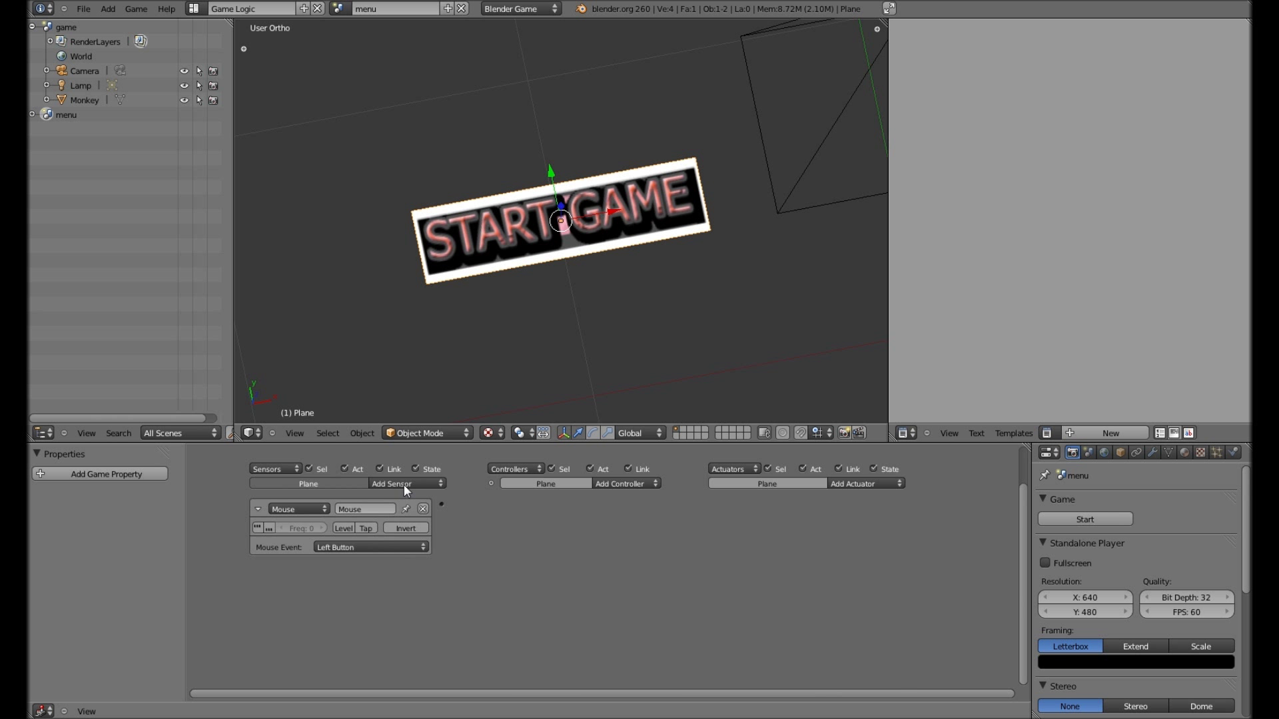
{"action": "left_click", "coordinate": [405, 485]}
{"action": "left_click", "coordinate": [402, 572]}
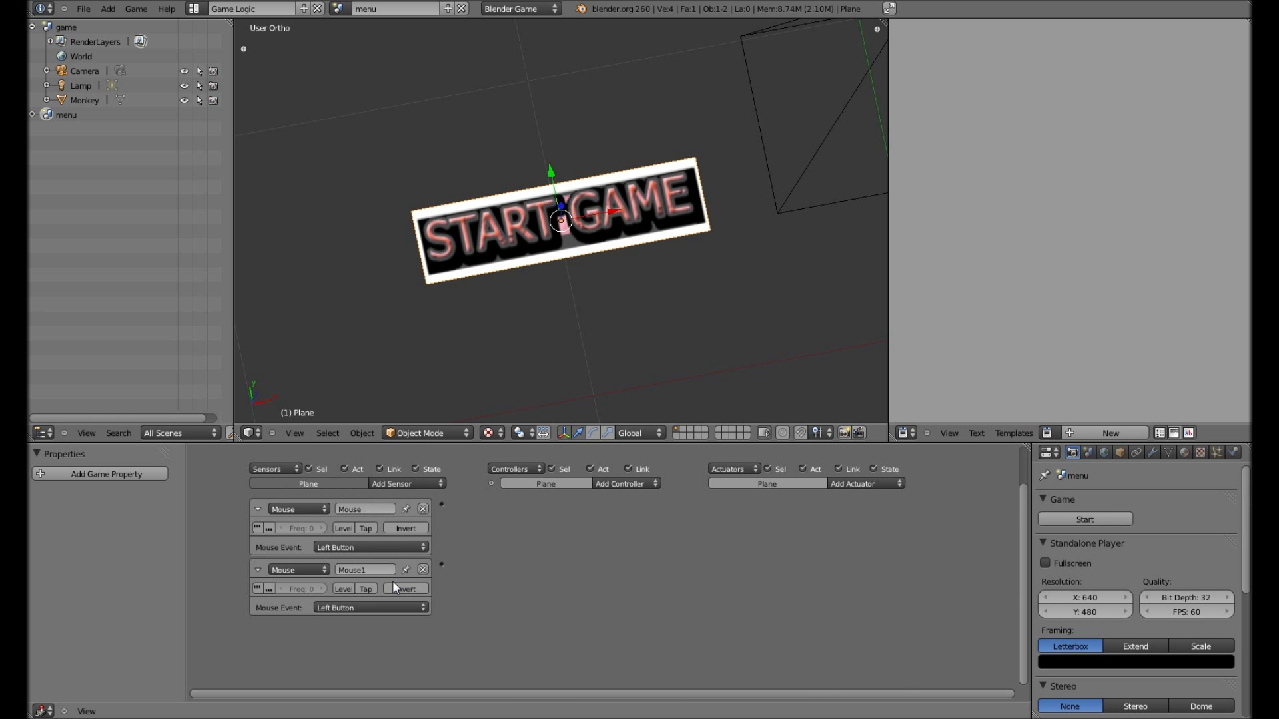
{"action": "left_click", "coordinate": [373, 547]}
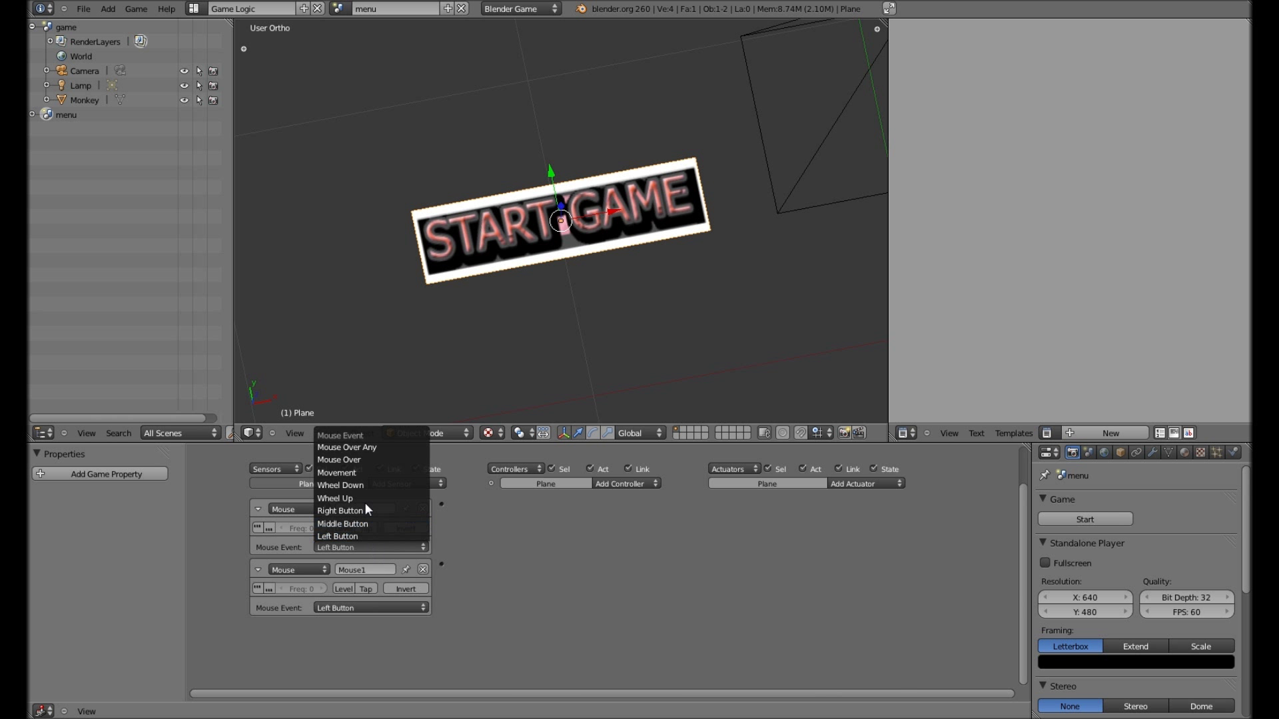
{"action": "left_click", "coordinate": [368, 461]}
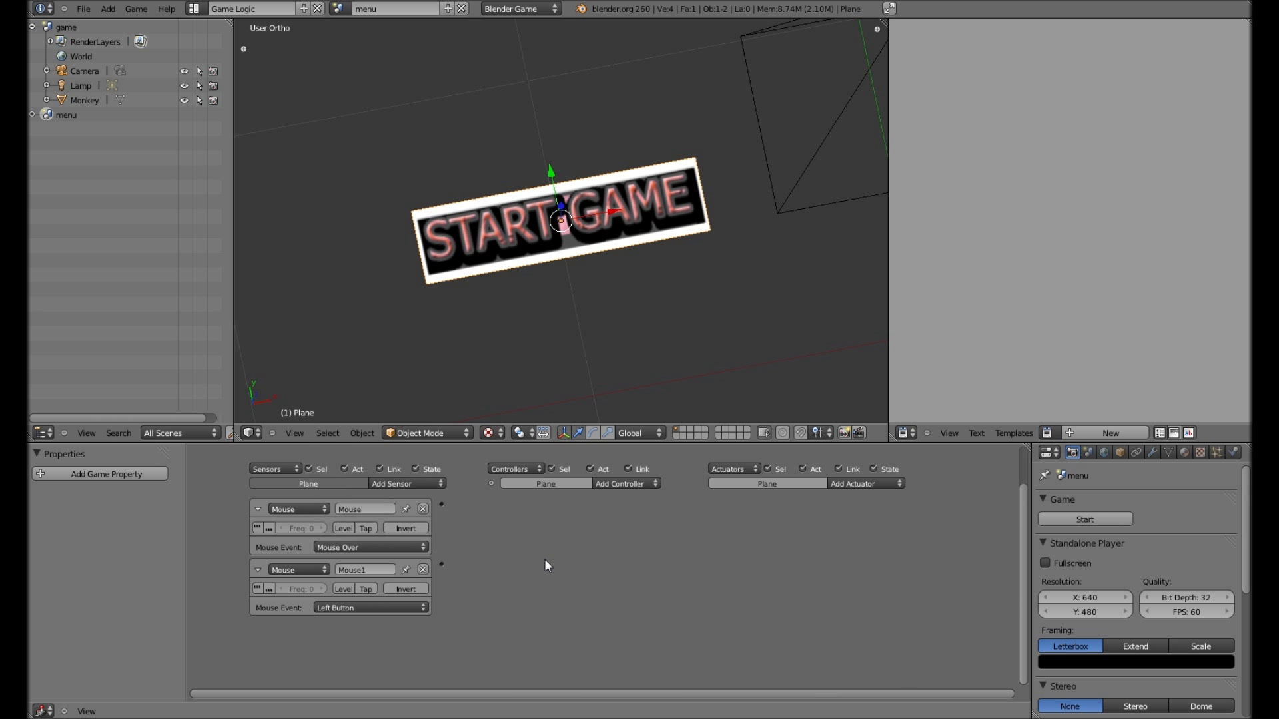
- Wire the Mouse Over sensor to a Sound actuator playing gulp.wav in Play End mode
{"action": "left_click", "coordinate": [848, 487]}
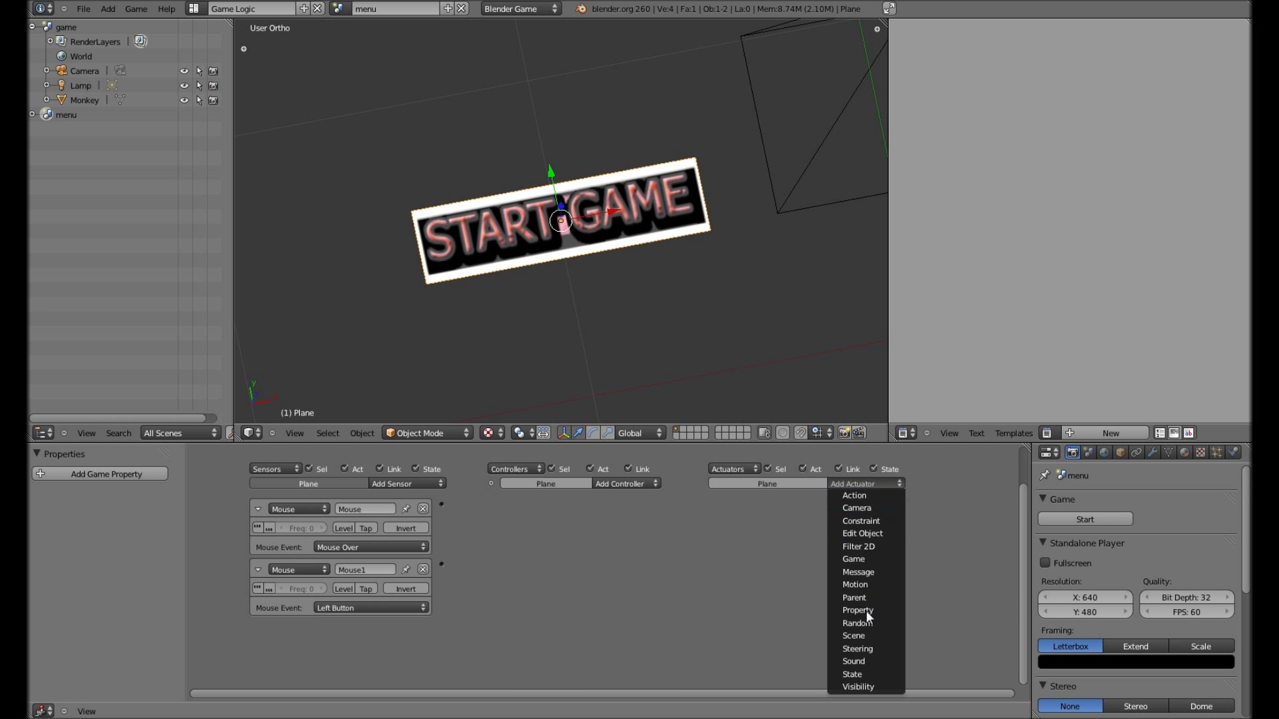
{"action": "left_click", "coordinate": [868, 660]}
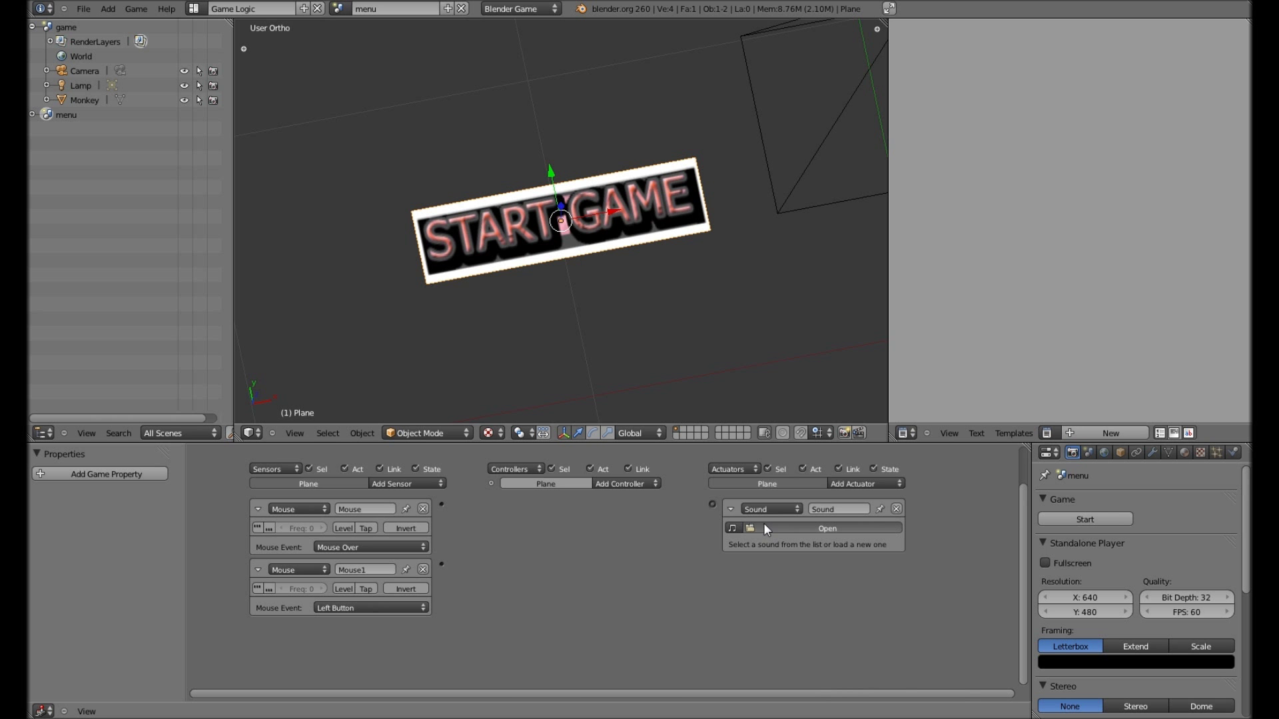
{"action": "left_click", "coordinate": [763, 523]}
{"action": "left_click", "coordinate": [76, 248]}
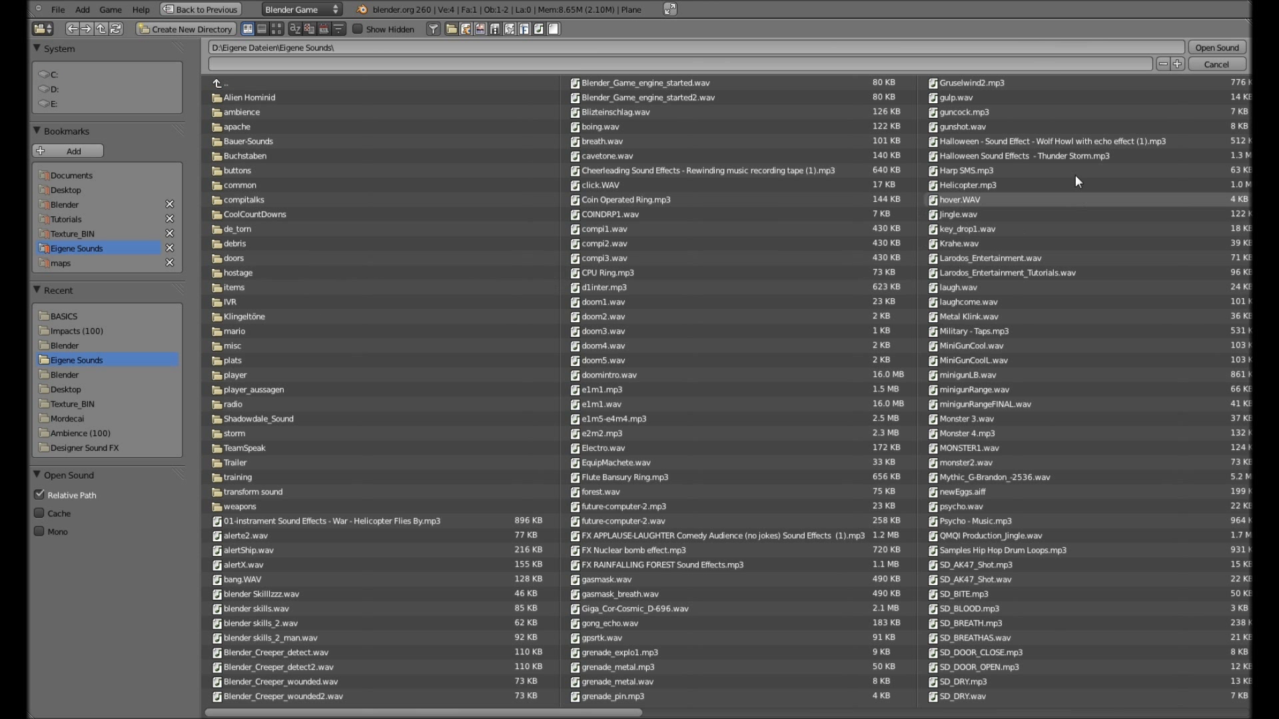
{"action": "double_click", "coordinate": [962, 94]}
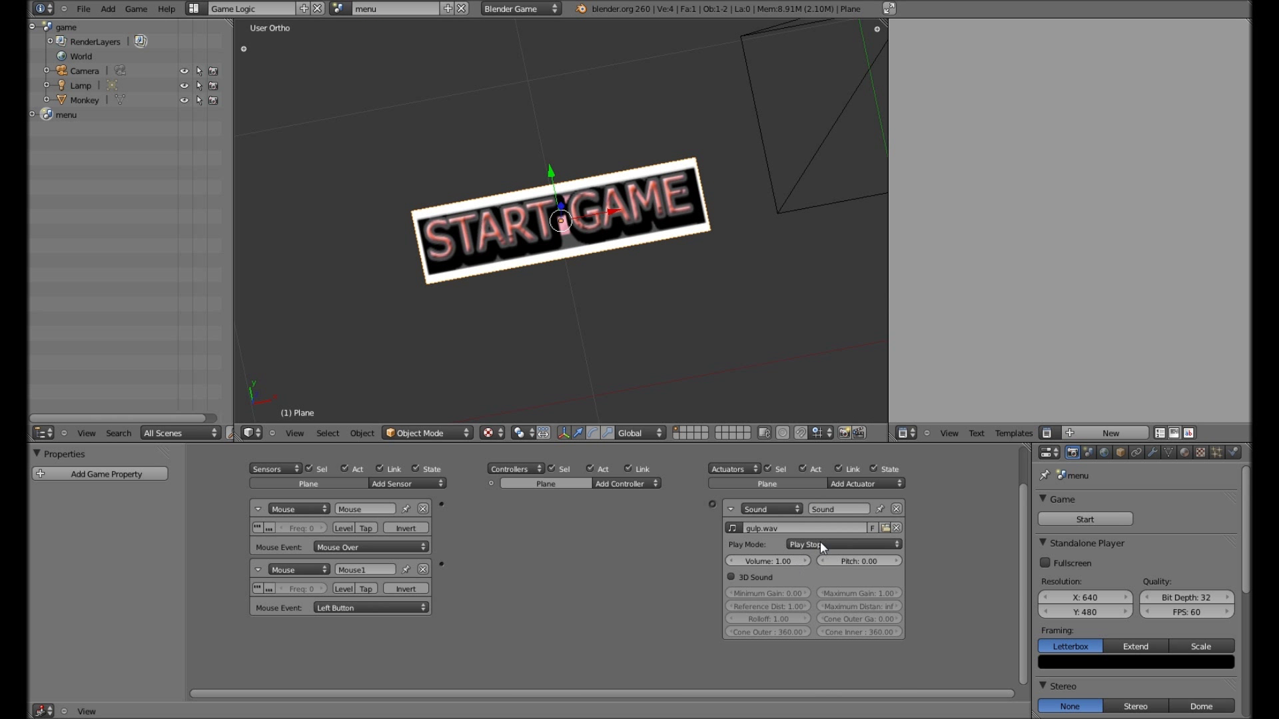
{"action": "left_click", "coordinate": [821, 545]}
{"action": "left_click", "coordinate": [850, 512]}
{"action": "left_click_drag", "start_coordinate": [712, 504], "coordinate": [441, 504]}
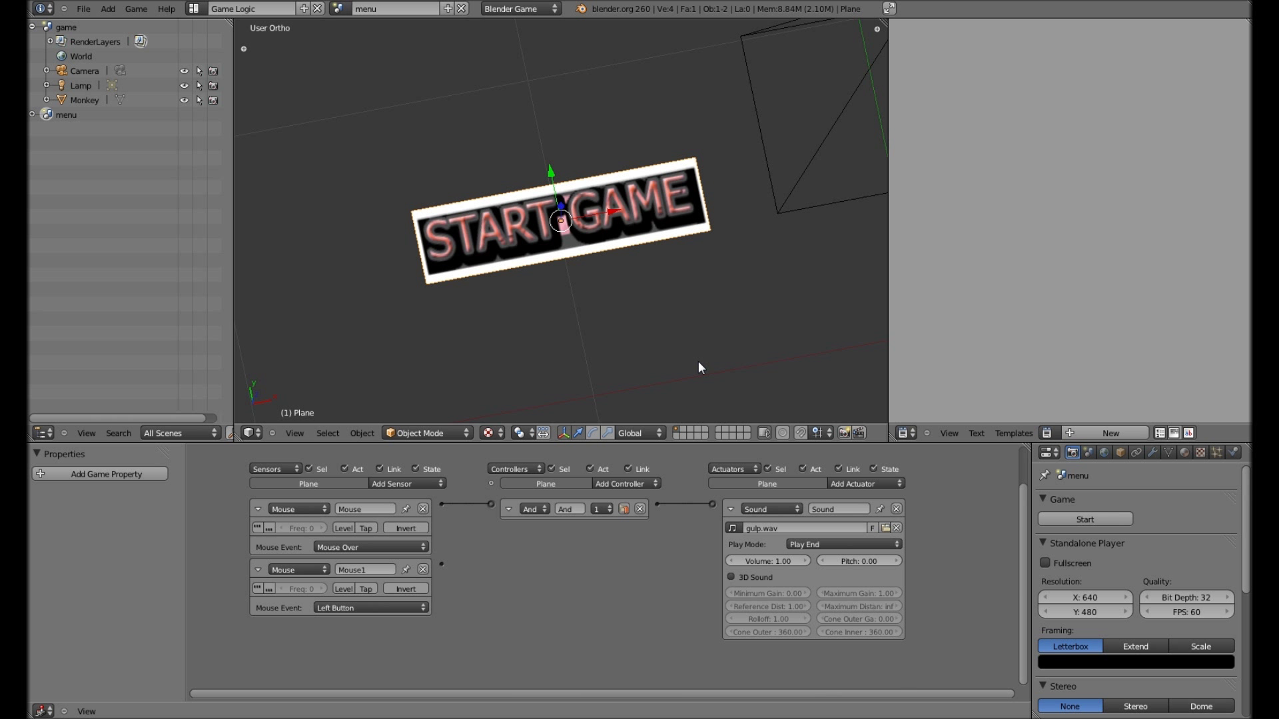
- Test the hover sound in the game engine and collapse the Sound actuator
{"action": "key", "text": "p"}
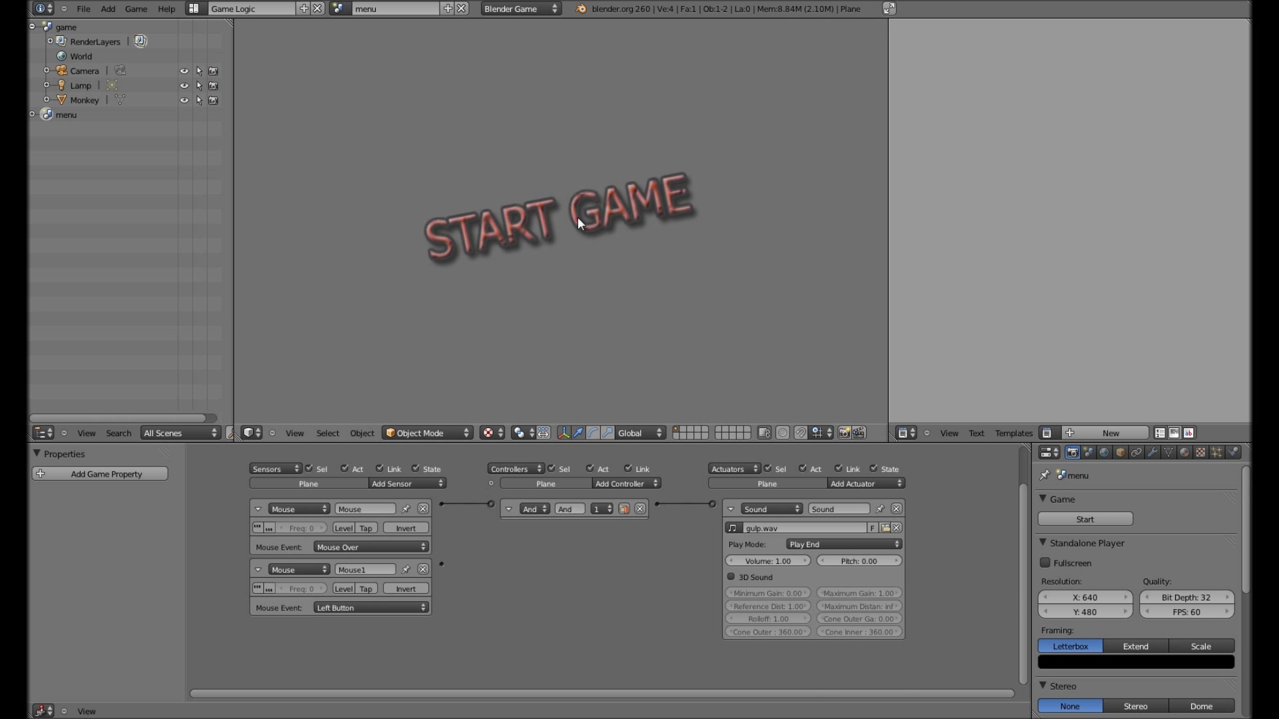
{"action": "key", "text": "Escape"}
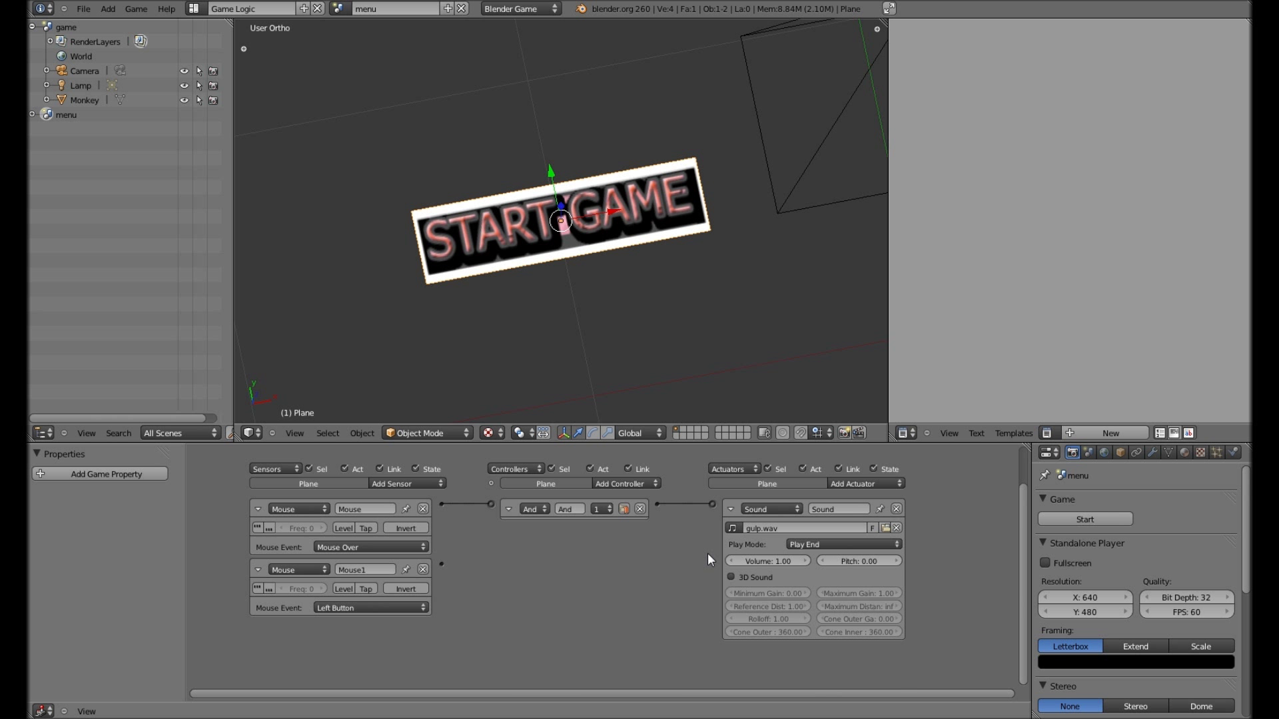
{"action": "left_click", "coordinate": [732, 509]}
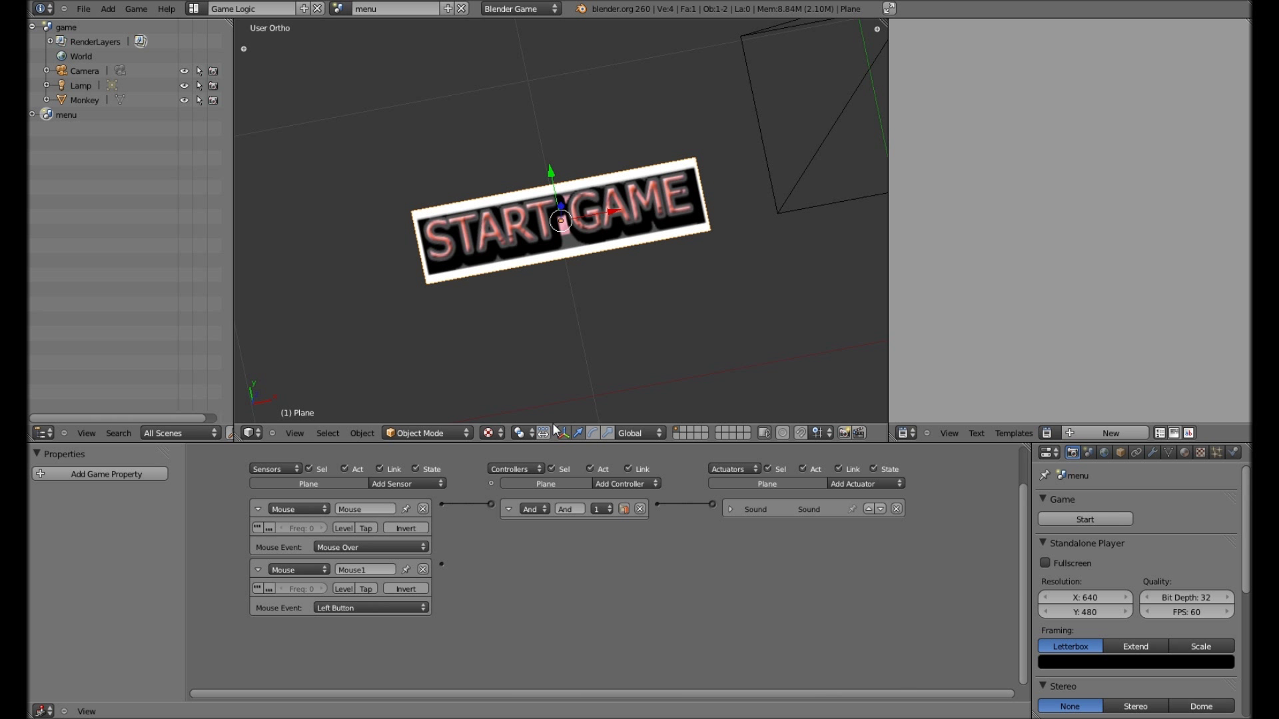
- Wire the Left Button sensor to a Scene actuator in Set Scene mode targeting 'game'
{"action": "left_click", "coordinate": [865, 488]}
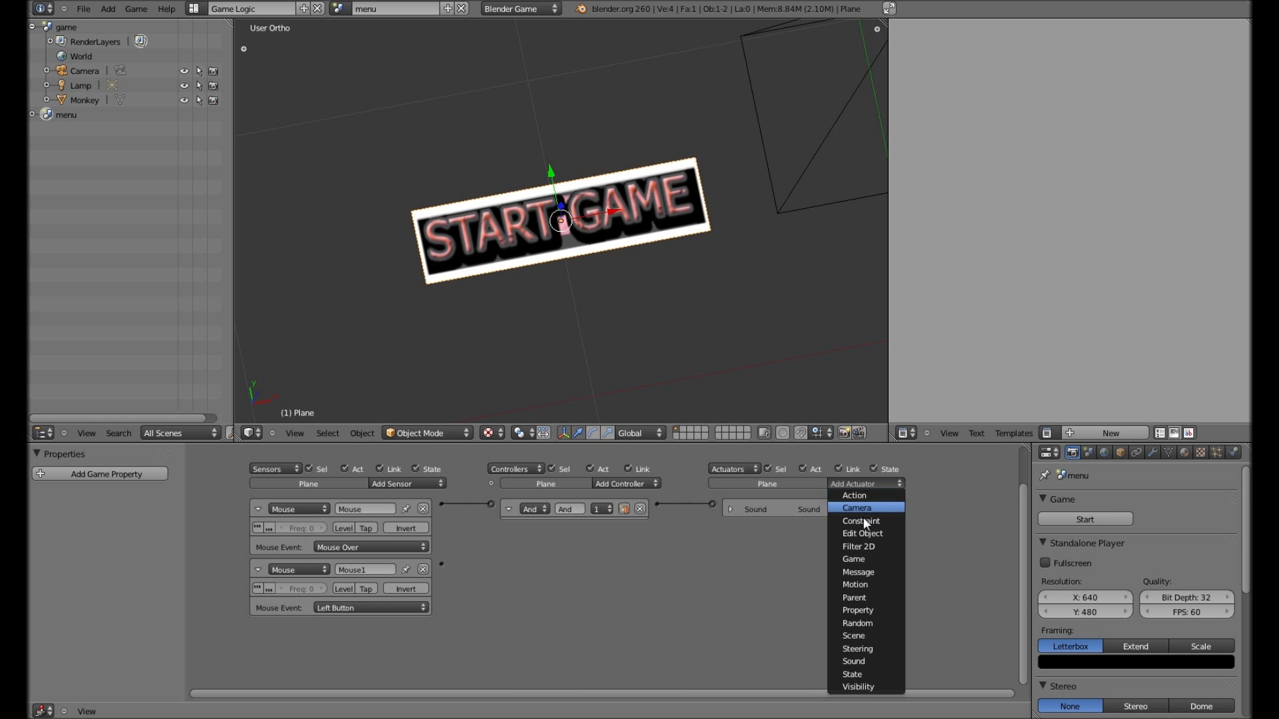
{"action": "left_click", "coordinate": [873, 635]}
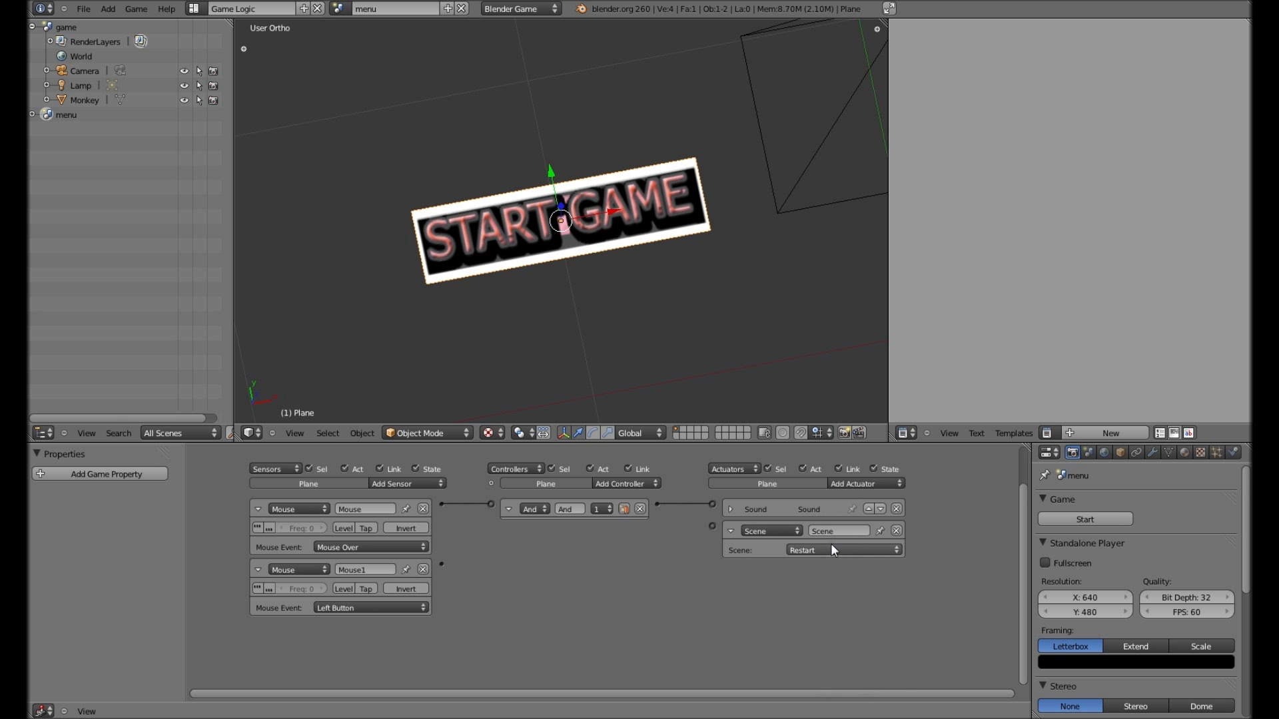
{"action": "left_click", "coordinate": [830, 549]}
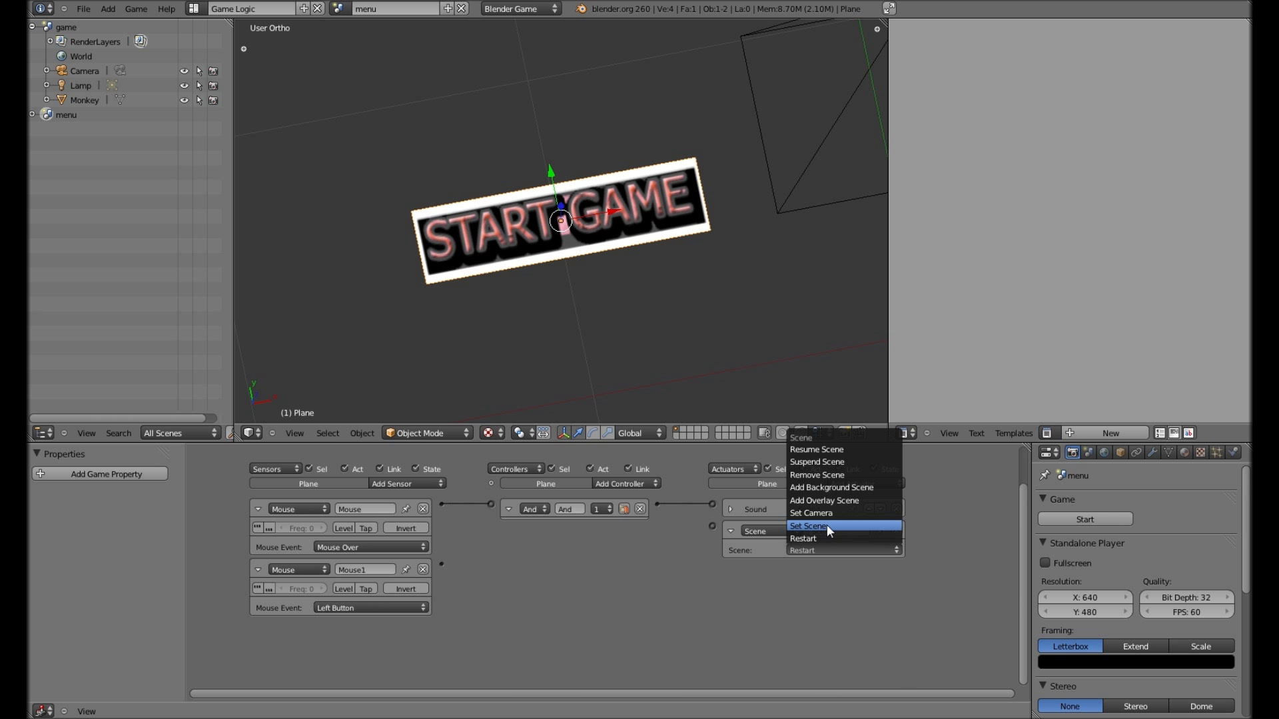
{"action": "left_click", "coordinate": [826, 526]}
{"action": "left_click", "coordinate": [819, 567]}
{"action": "left_click", "coordinate": [823, 583]}
{"action": "left_click_drag", "start_coordinate": [711, 525], "coordinate": [442, 565]}
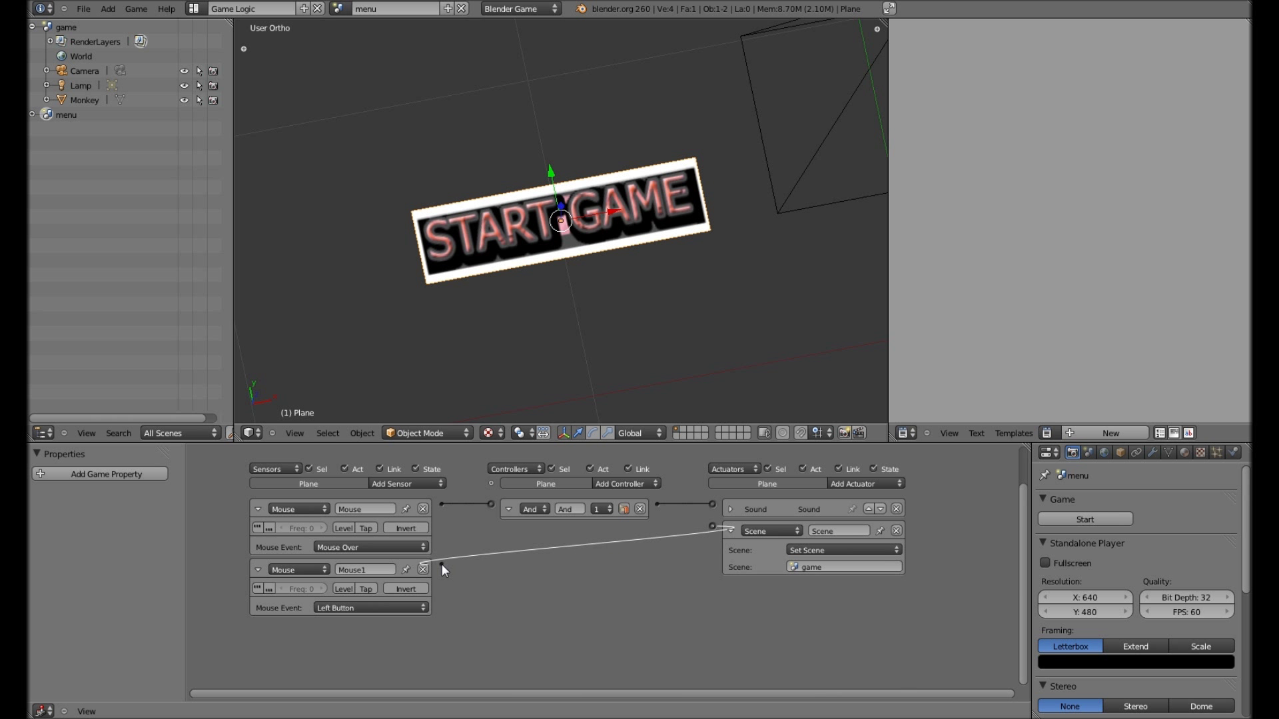
{"action": "left_click", "coordinate": [511, 510]}
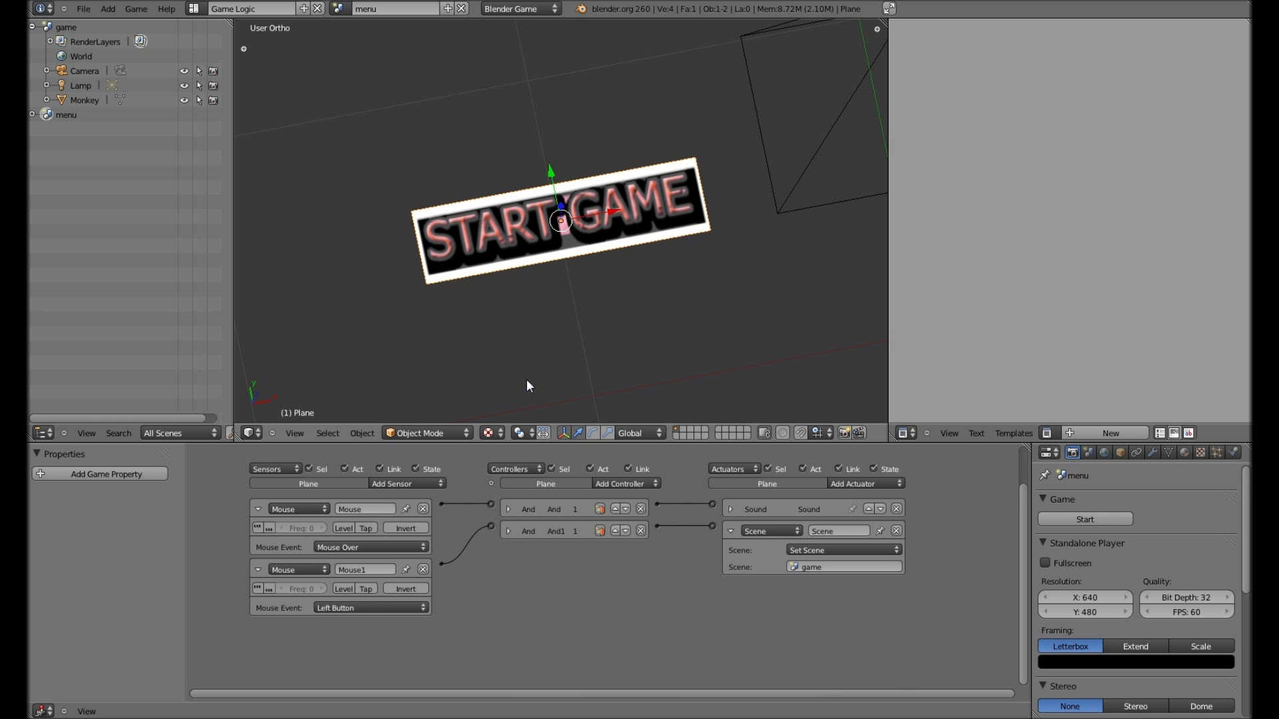
{"action": "left_click", "coordinate": [645, 372]}
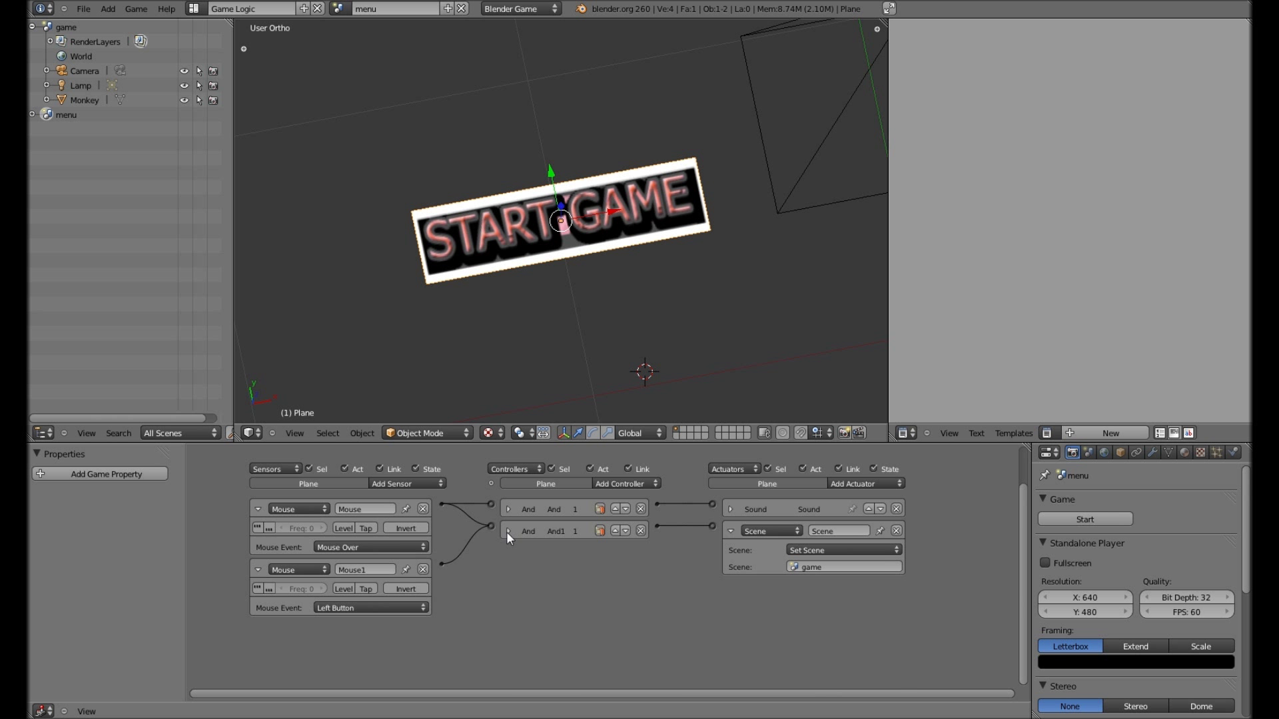
- Test in the game engine that clicking START GAME switches to the game scene
{"action": "key", "text": "p"}
{"action": "left_click", "coordinate": [513, 241]}
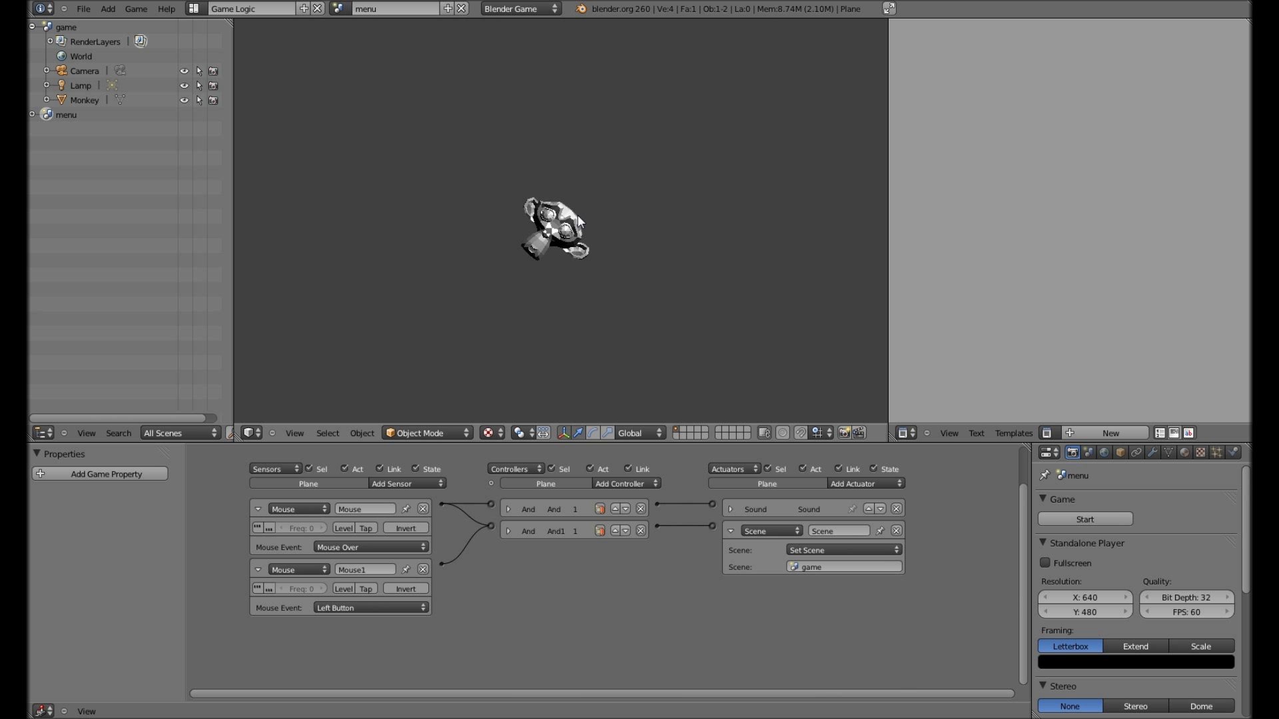
{"action": "key", "text": "Escape"}
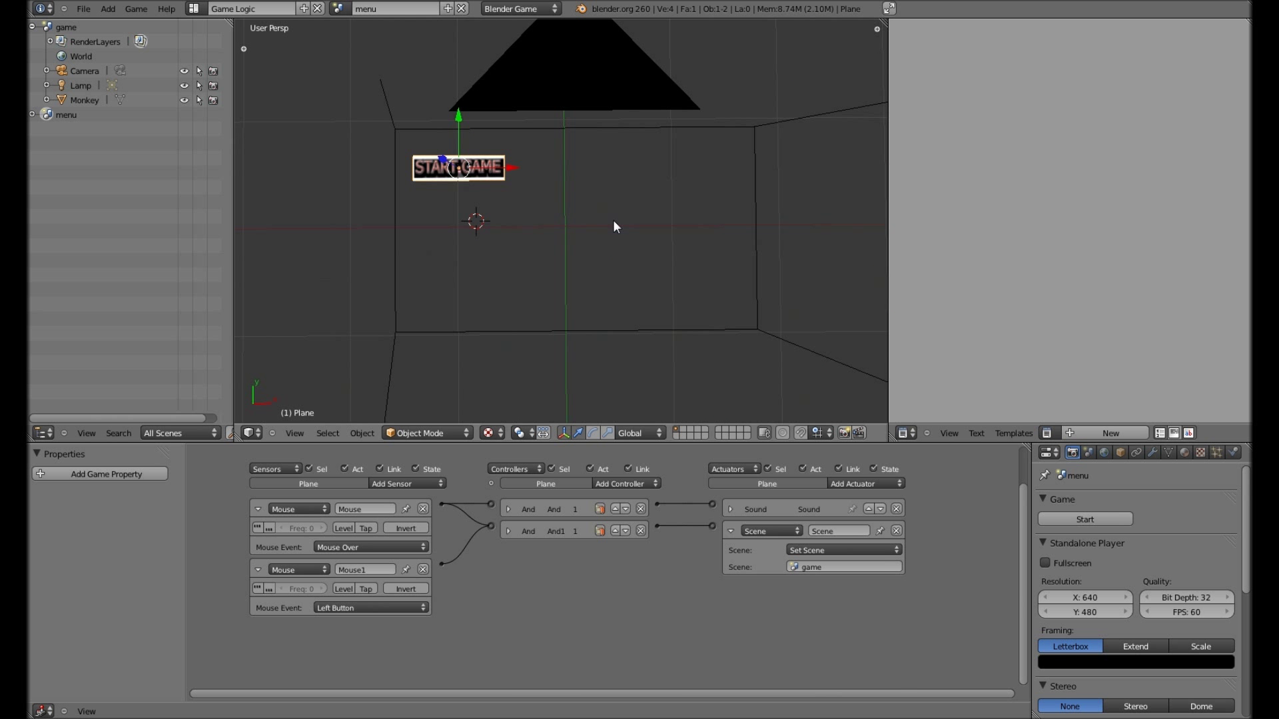
{"action": "middle_click_drag", "start_coordinate": [613, 226], "coordinate": [539, 203]}
{"action": "key", "text": "p"}
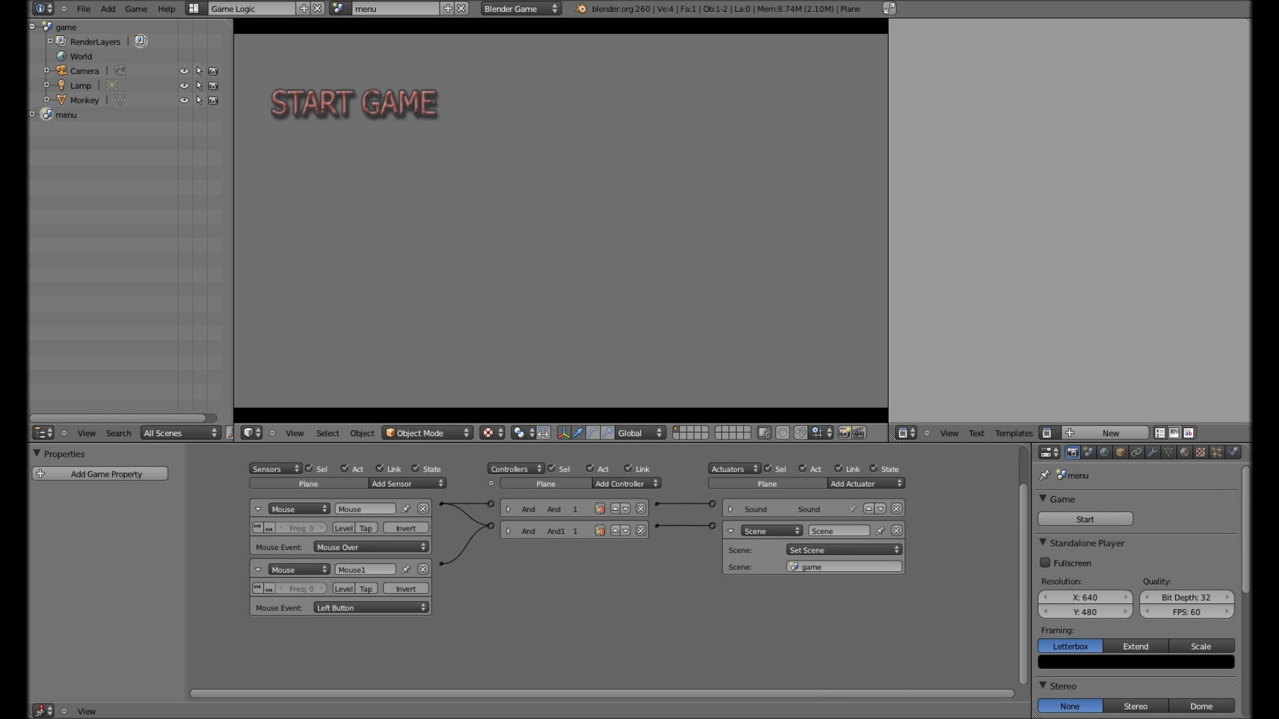
{"action": "key", "text": "Escape"}
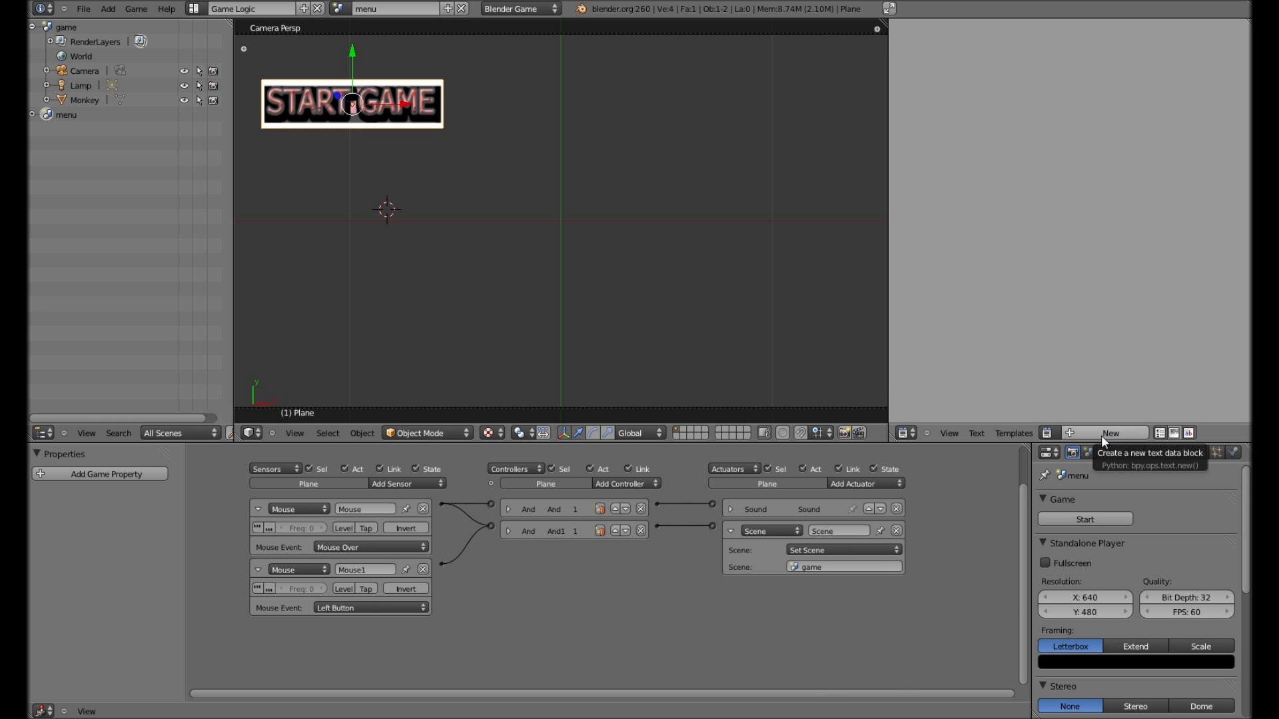
- Create a text block named mouseon containing import Rasterizer and Rasterizer.showMouse(1), and test-run it
{"action": "left_click", "coordinate": [1102, 437]}
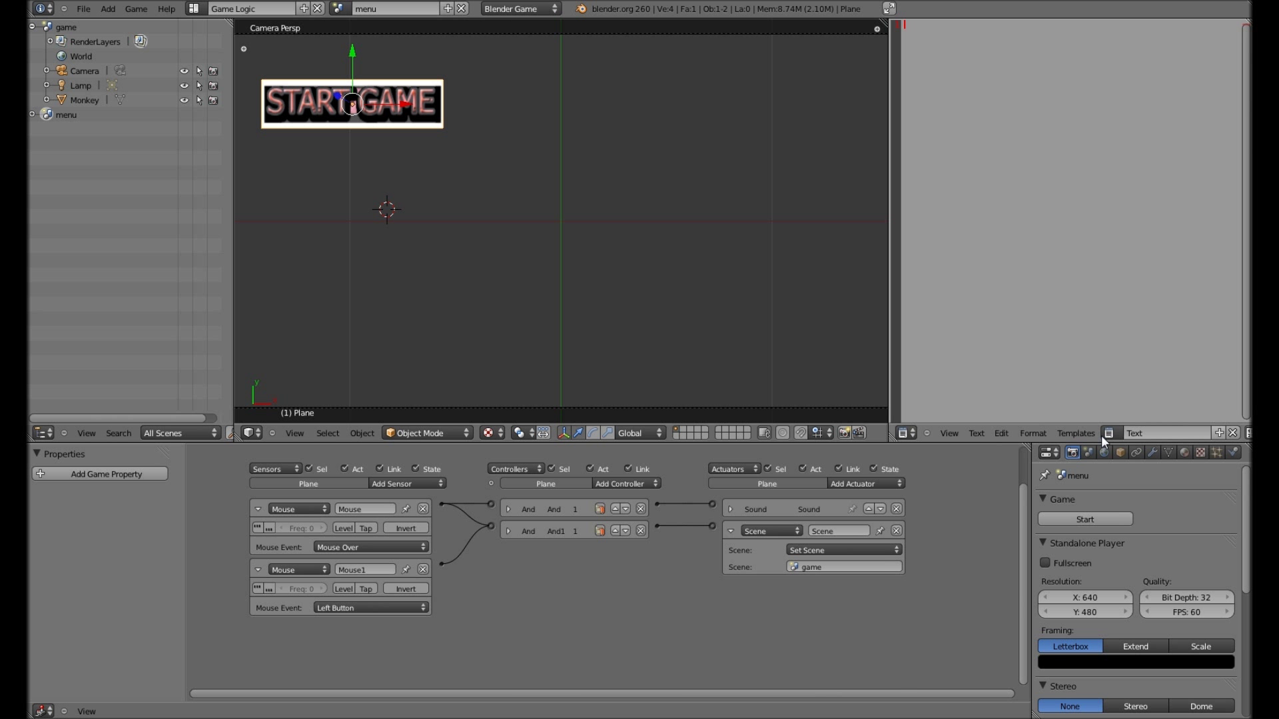
{"action": "left_click", "coordinate": [1150, 428]}
{"action": "type", "text": "mouse"}
{"action": "type", "text": "on"}
{"action": "key", "text": "Return"}
{"action": "type", "text": "import Rasterize"}
{"action": "type", "text": "r"}
{"action": "key", "text": "Return"}
{"action": "type", "text": "Rasterizer.showMouse(1"}
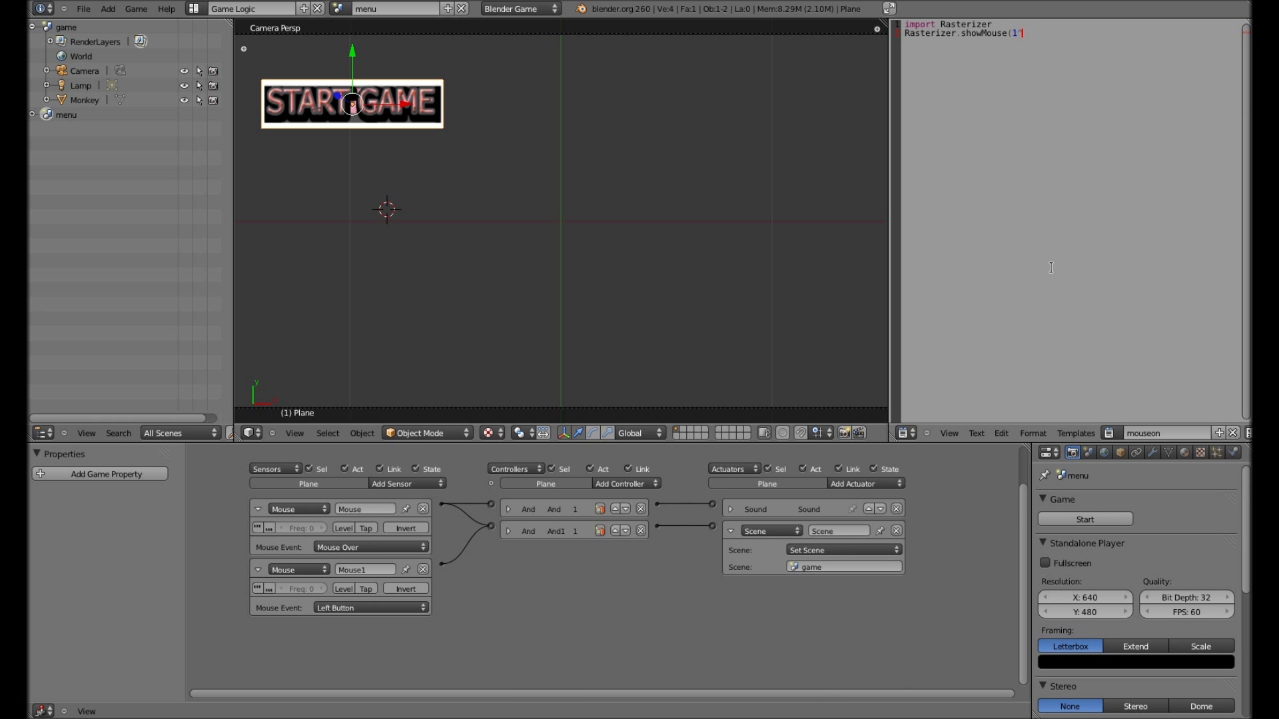
{"action": "type", "text": ")"}
{"action": "key", "text": "alt+p"}
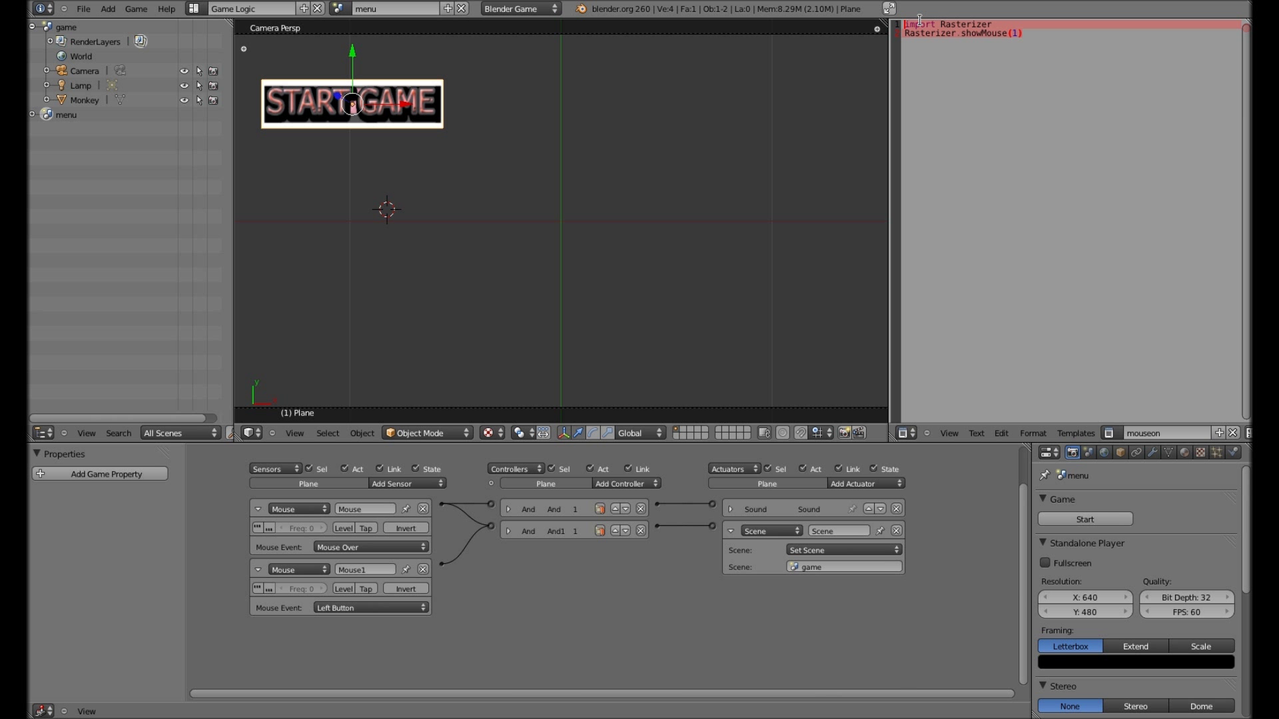
{"action": "left_click", "coordinate": [1037, 42]}
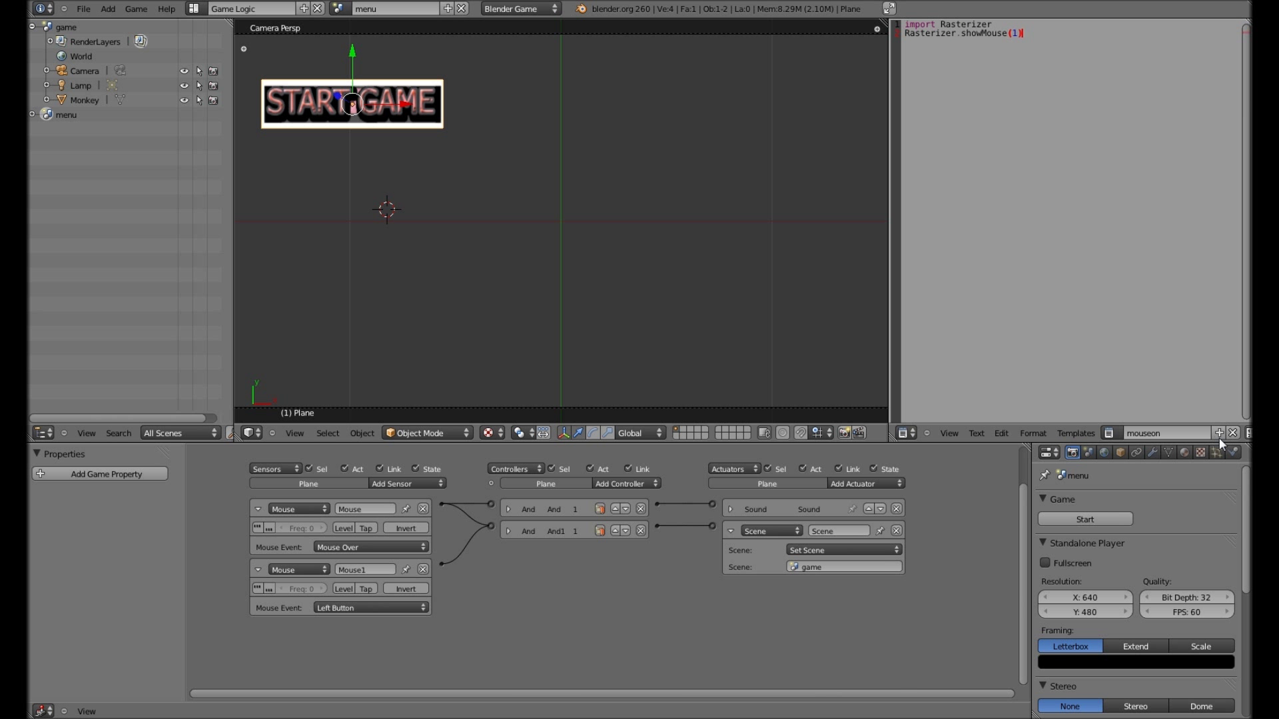
- Add a mouseoff text block with the same lines, changing the call to Rasterizer.showMouse(0)
{"action": "left_click", "coordinate": [1219, 433]}
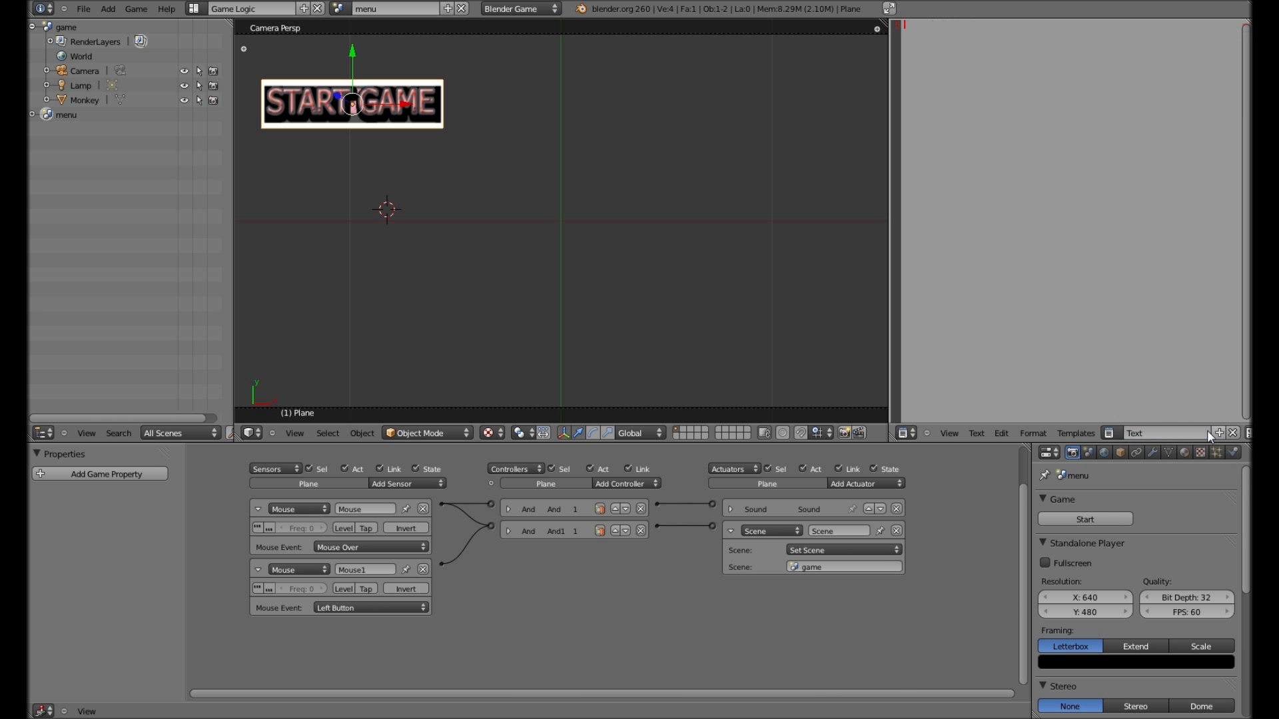
{"action": "left_click", "coordinate": [1165, 430]}
{"action": "type", "text": "mouseoff"}
{"action": "key", "text": "Return"}
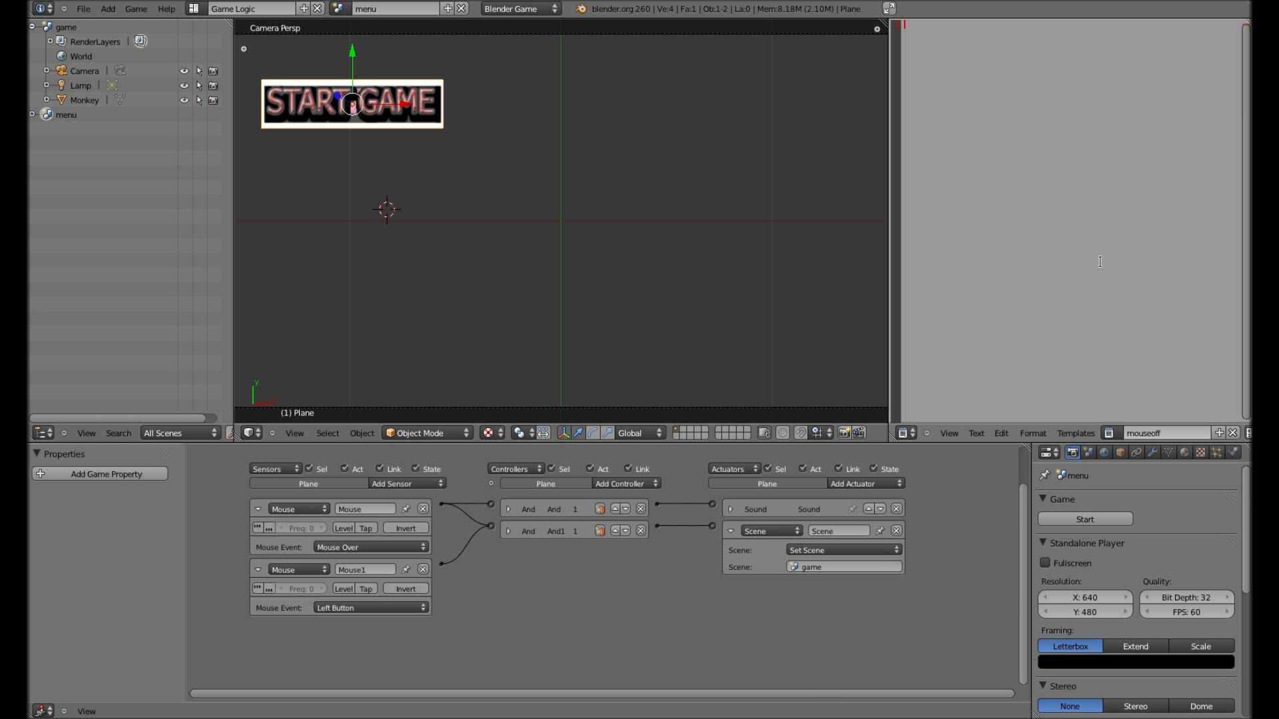
{"action": "type", "text": "import Rasterizer Rasterizer.showMouse(1)"}
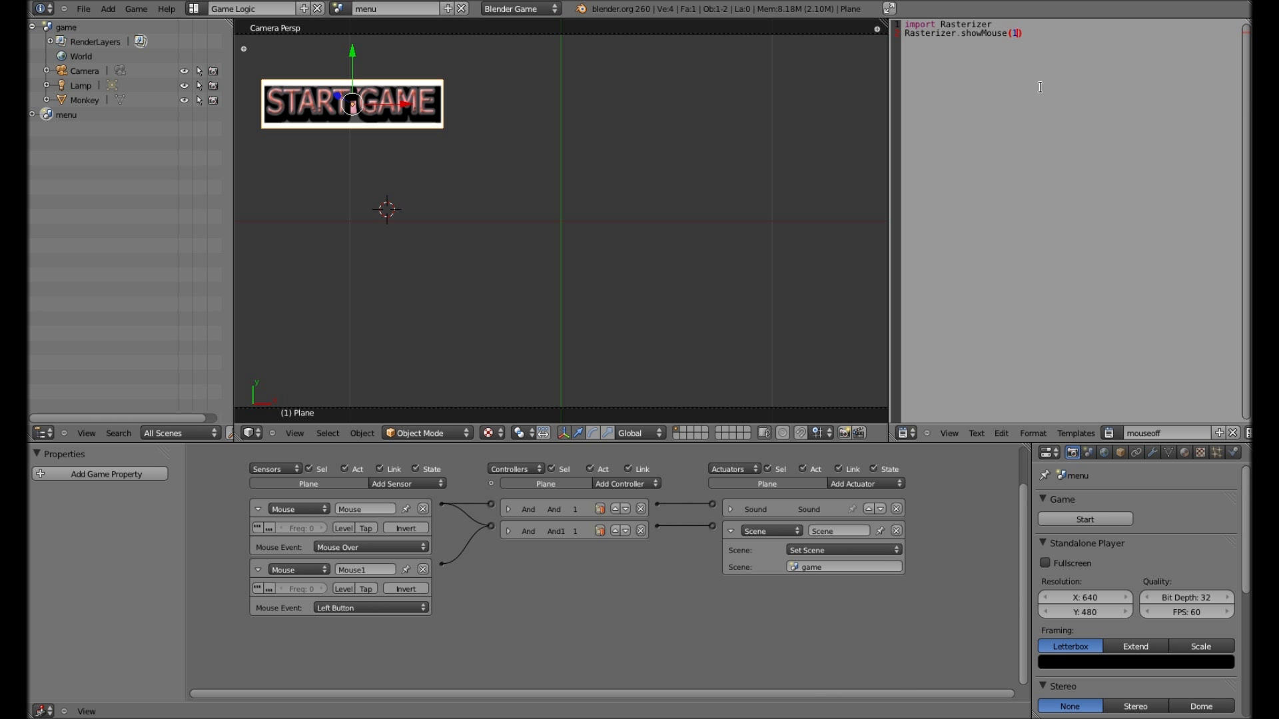
{"action": "key", "text": "BackSpace"}
{"action": "type", "text": "0"}
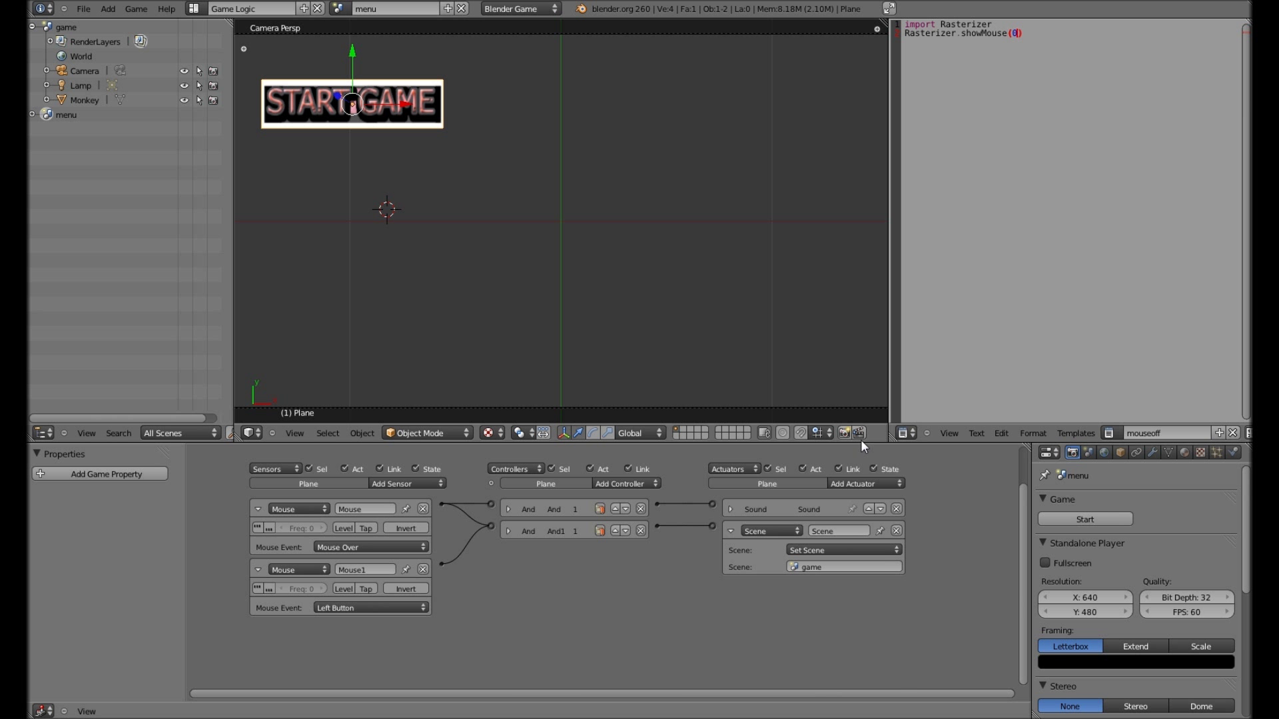
- Give Camera.001 an Always sensor and a Python controller that runs the mouseon script
{"action": "right_click", "coordinate": [518, 406]}
{"action": "left_click", "coordinate": [418, 483]}
{"action": "left_click", "coordinate": [410, 505]}
{"action": "left_click", "coordinate": [625, 485]}
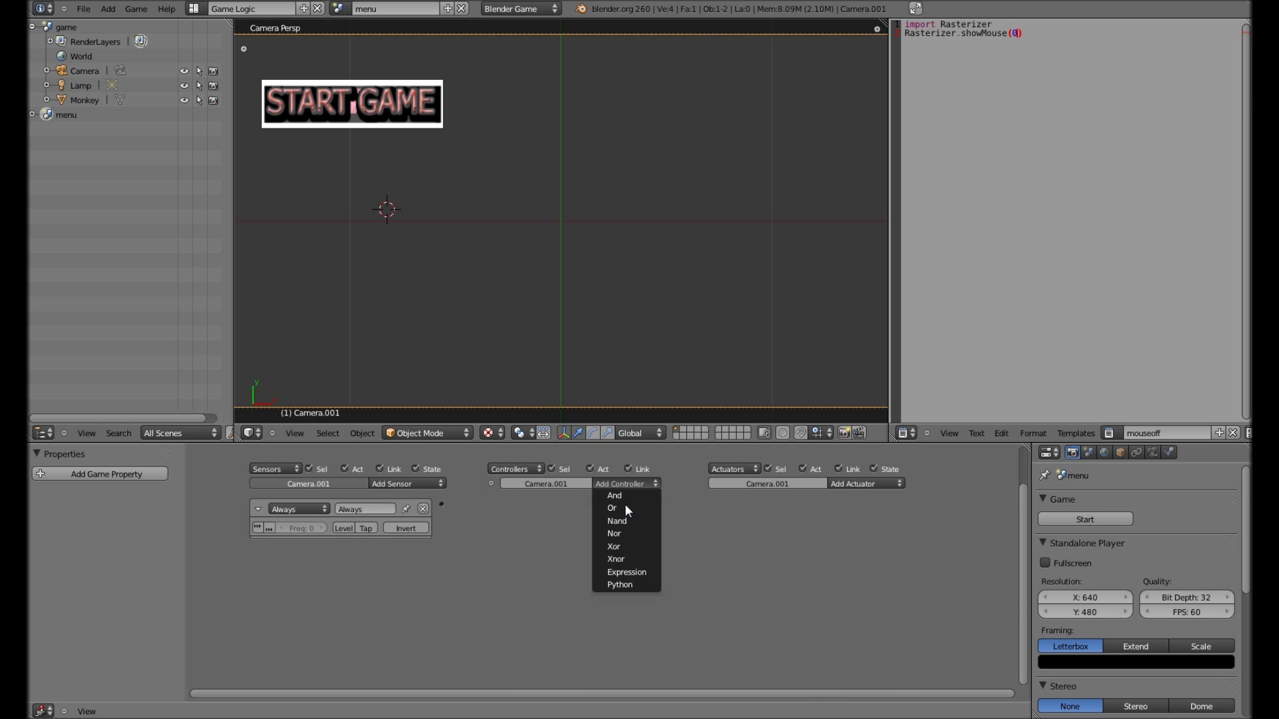
{"action": "left_click", "coordinate": [630, 585]}
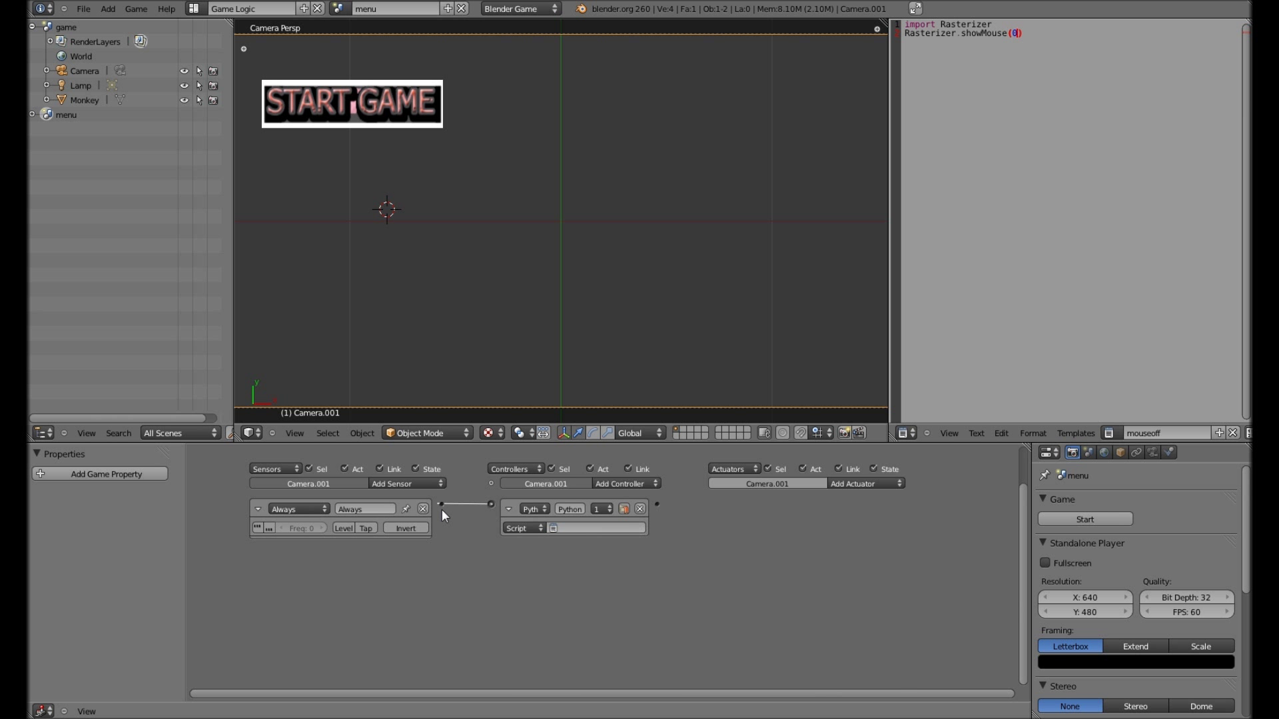
{"action": "left_click", "coordinate": [595, 528]}
{"action": "left_click", "coordinate": [589, 555]}
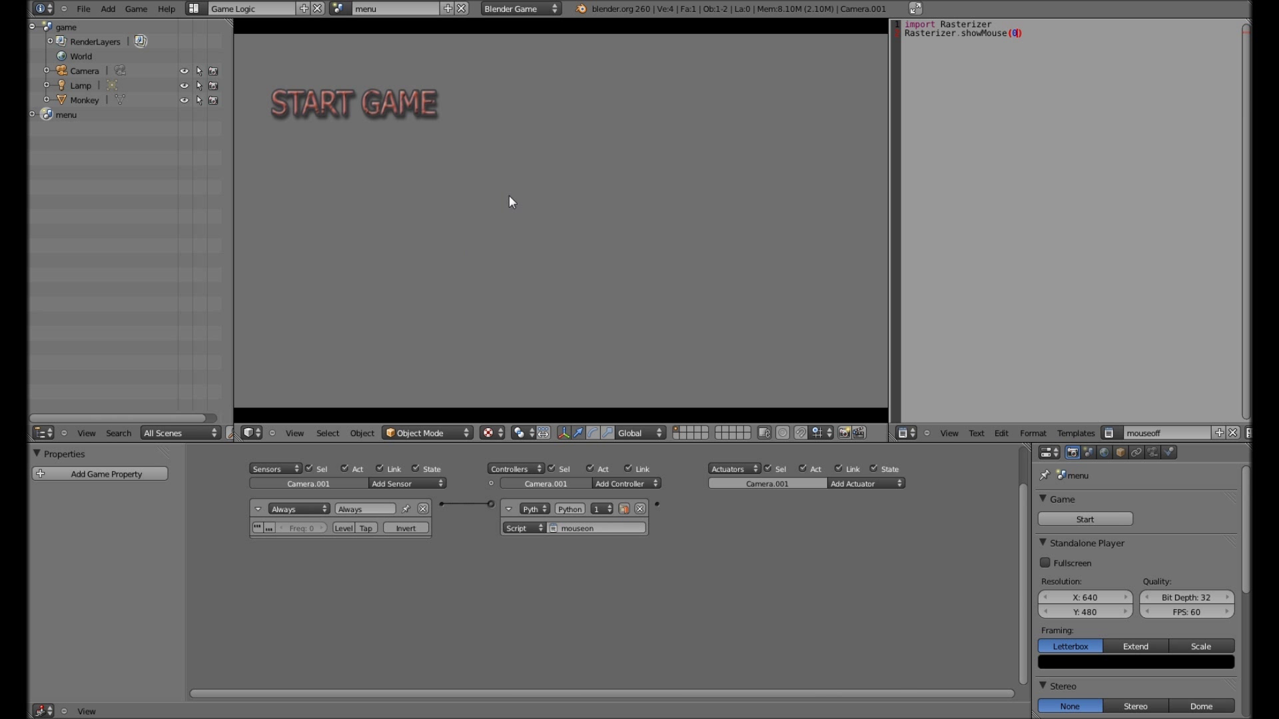
- Test START GAME in the running menu, then switch the editor to the game scene
{"action": "left_click", "coordinate": [379, 108]}
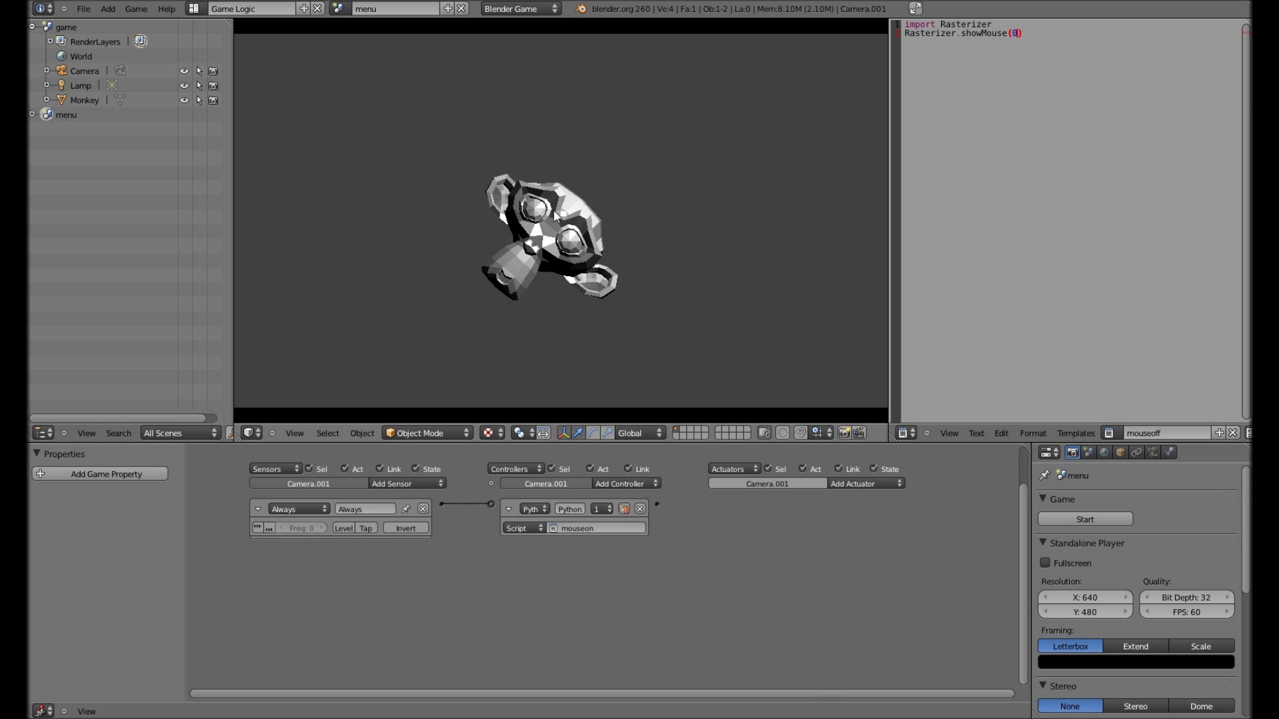
{"action": "key", "text": "Escape"}
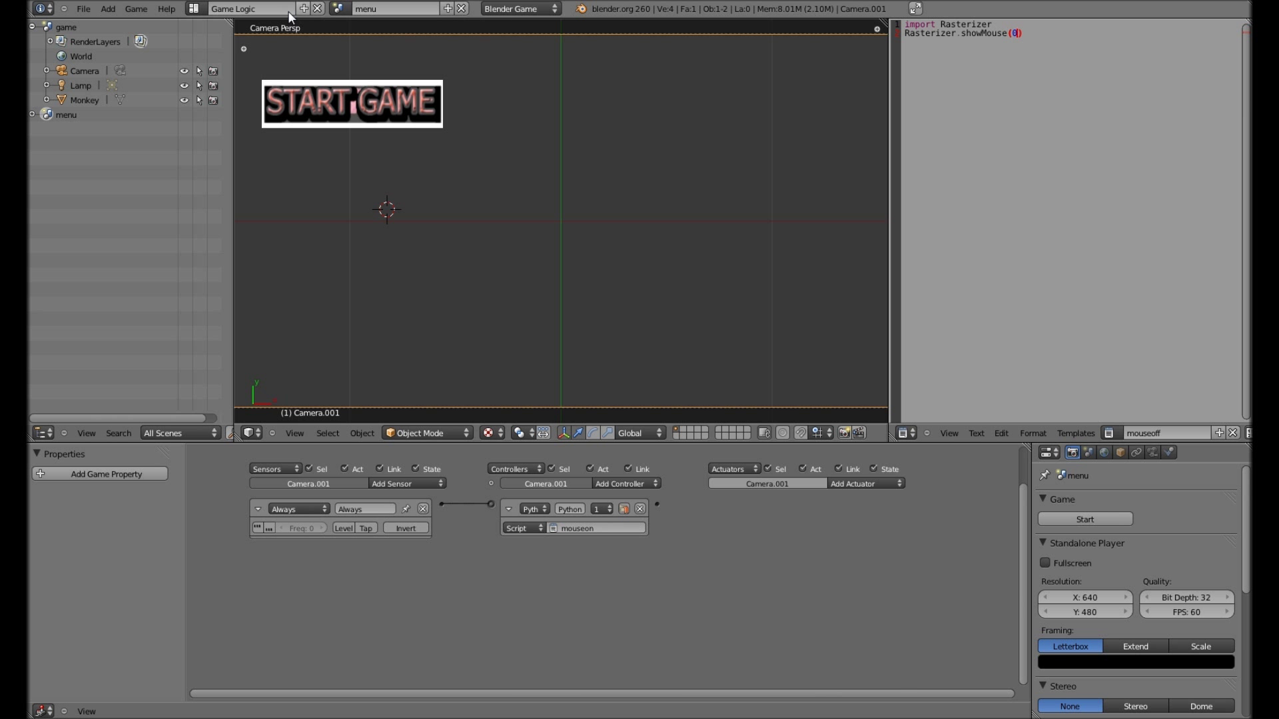
{"action": "left_click", "coordinate": [339, 8]}
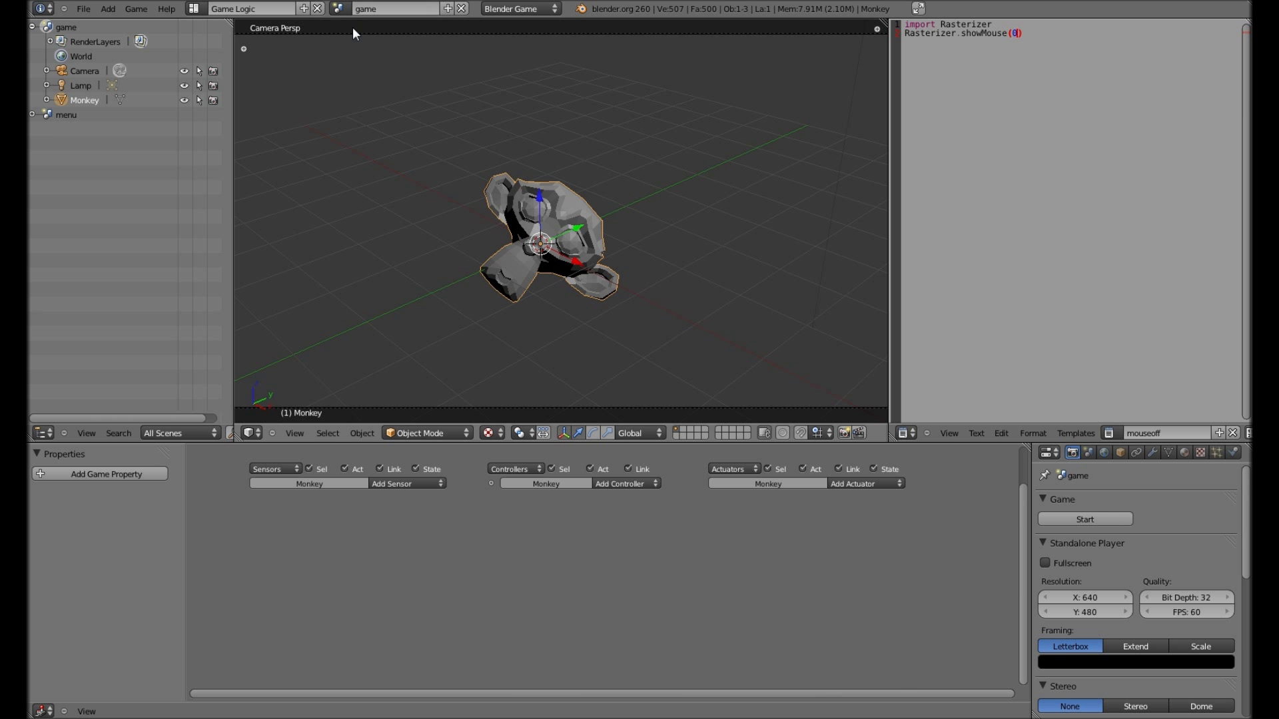
- Give the game scene's Camera an Always sensor linked to a Python controller running mouseoff
{"action": "right_click", "coordinate": [606, 407]}
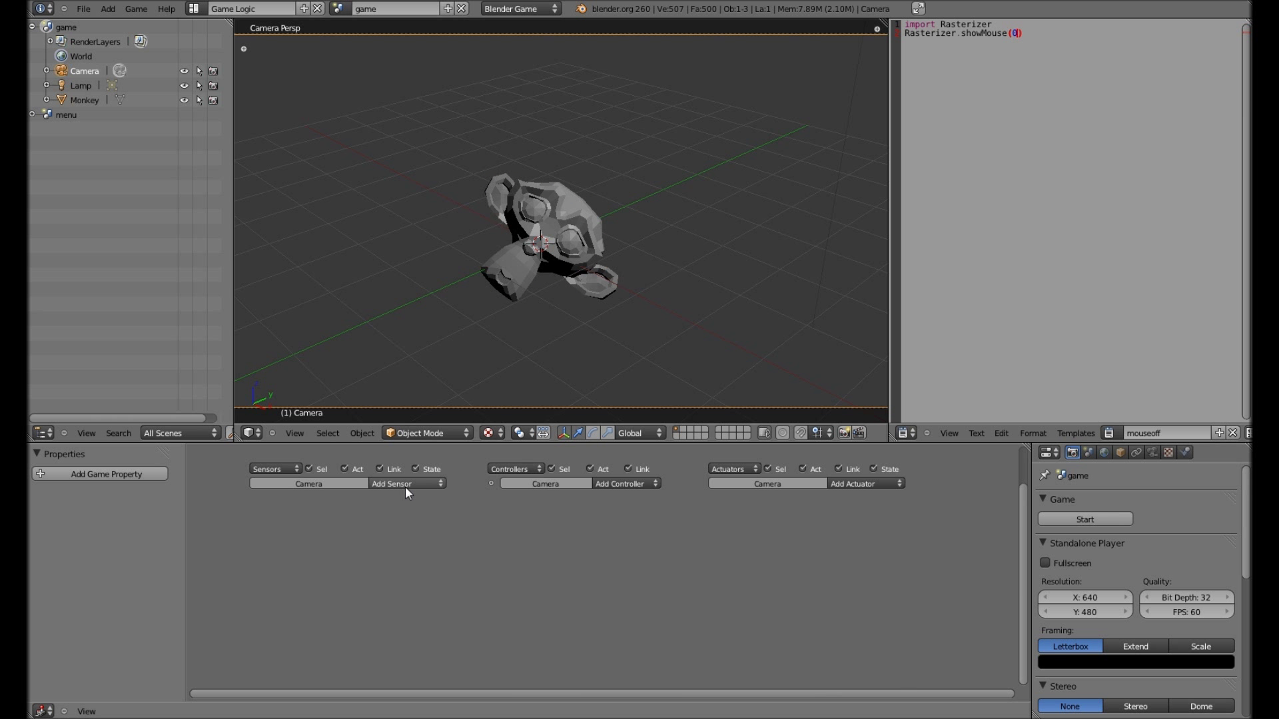
{"action": "left_click", "coordinate": [409, 484]}
{"action": "left_click", "coordinate": [400, 517]}
{"action": "left_click", "coordinate": [638, 483]}
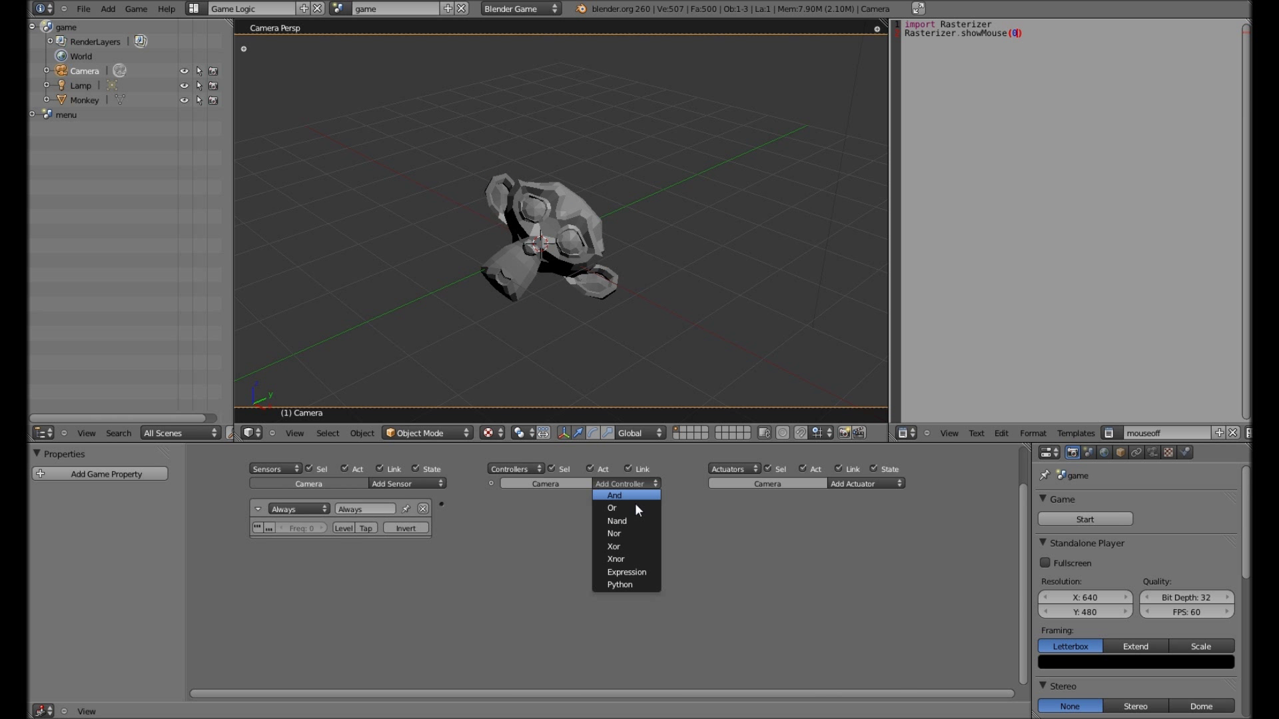
{"action": "left_click", "coordinate": [621, 586]}
{"action": "left_click", "coordinate": [570, 524]}
{"action": "left_click", "coordinate": [578, 541]}
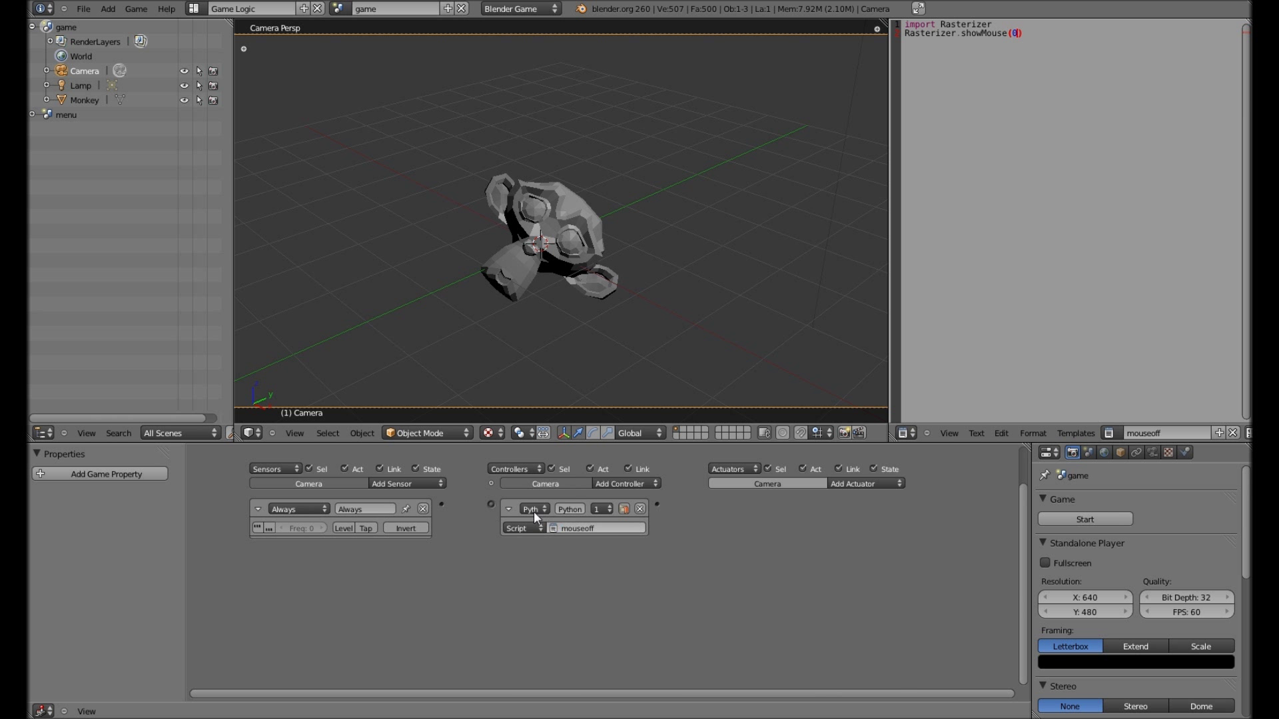
{"action": "left_click_drag", "start_coordinate": [490, 504], "coordinate": [441, 505]}
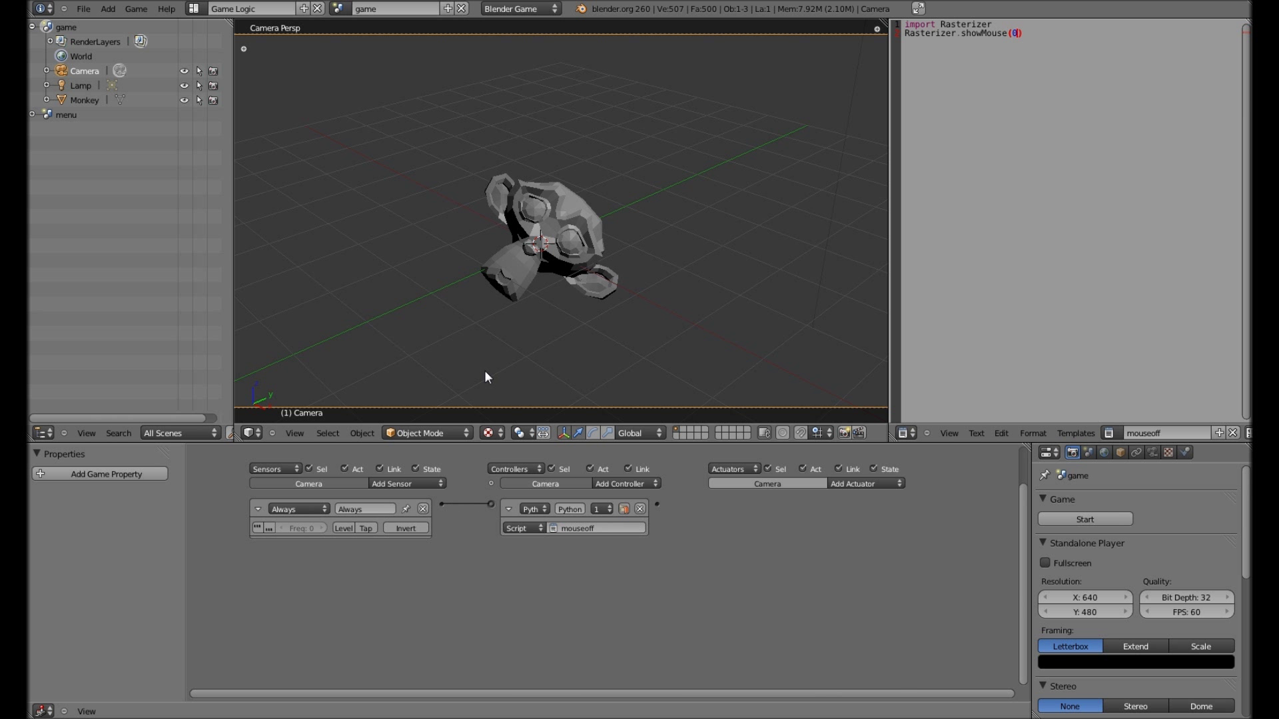
- Return to the menu scene, retest START GAME, and duplicate the START GAME plane
{"action": "left_click", "coordinate": [338, 9]}
{"action": "left_click", "coordinate": [348, 39]}
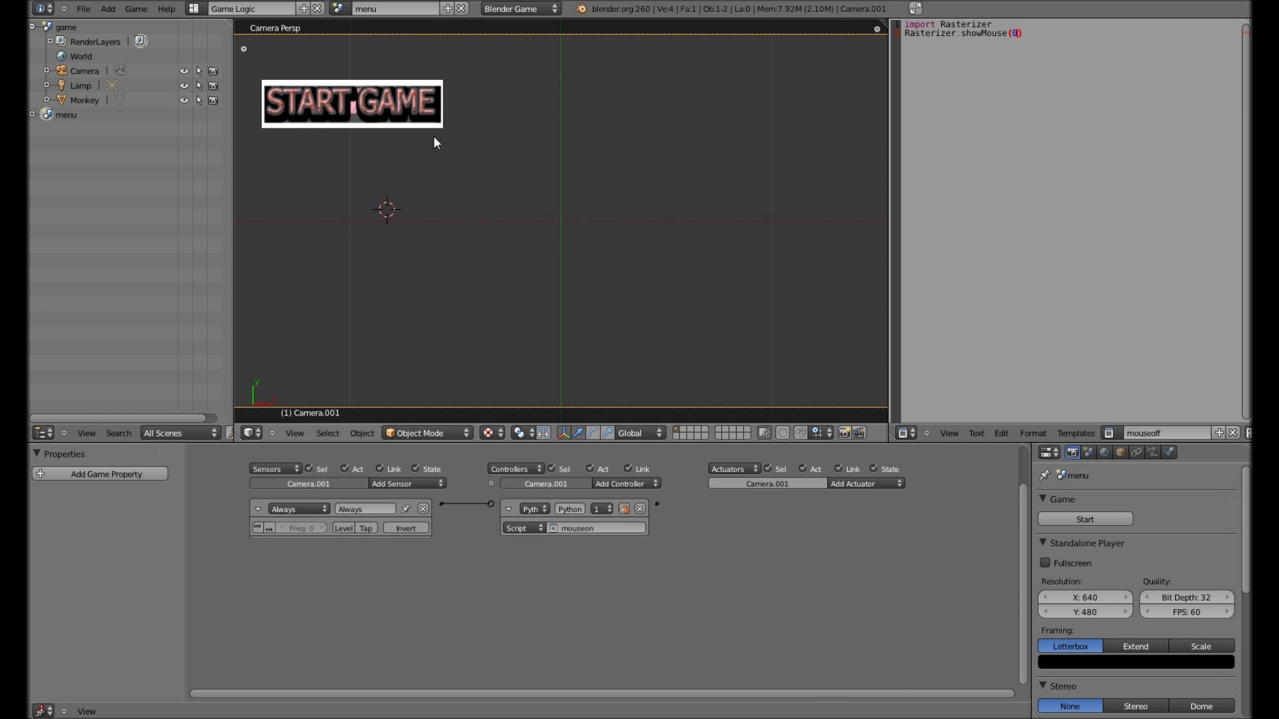
{"action": "key", "text": "p"}
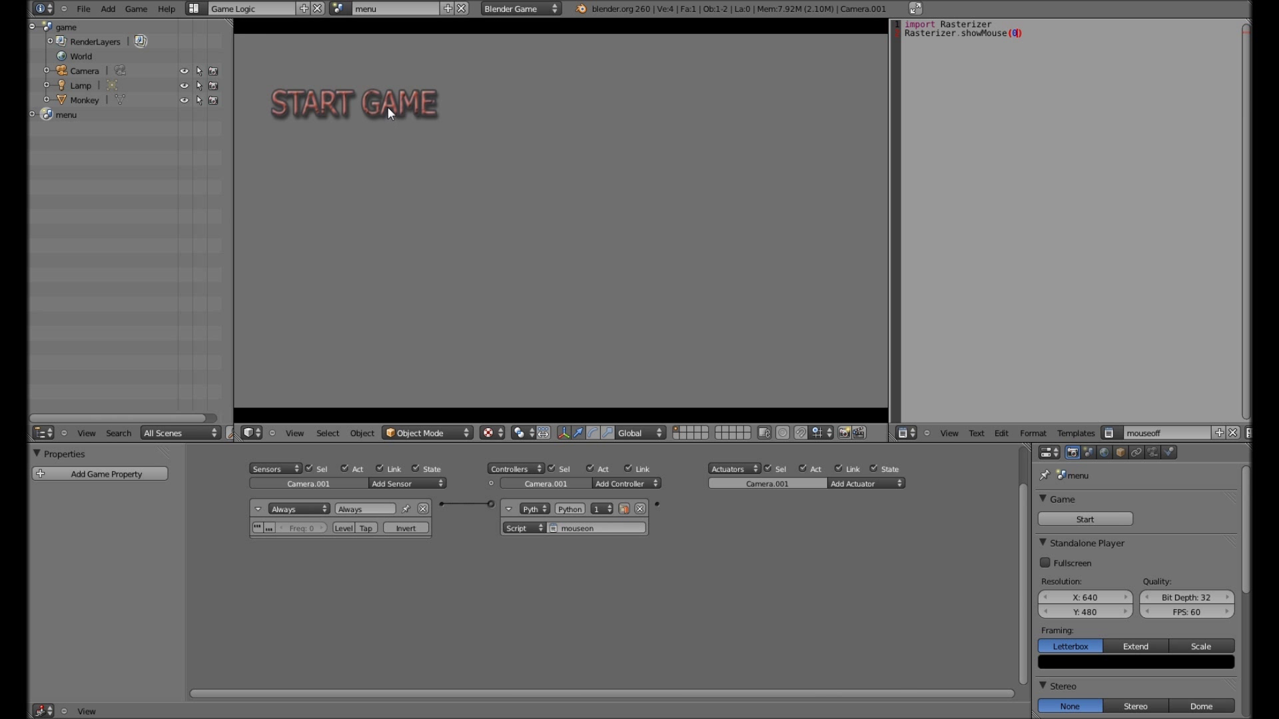
{"action": "left_click", "coordinate": [388, 109]}
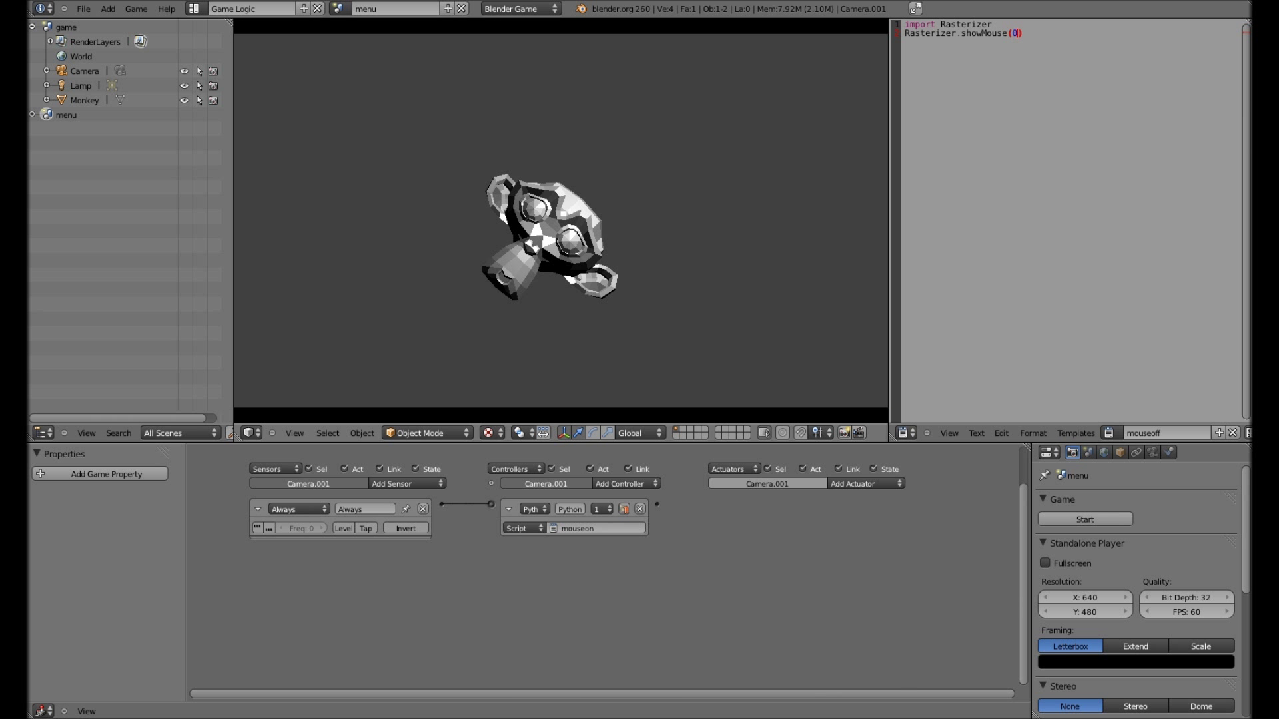
{"action": "key", "text": "Escape"}
{"action": "right_click", "coordinate": [416, 117]}
{"action": "key", "text": "shift+d"}
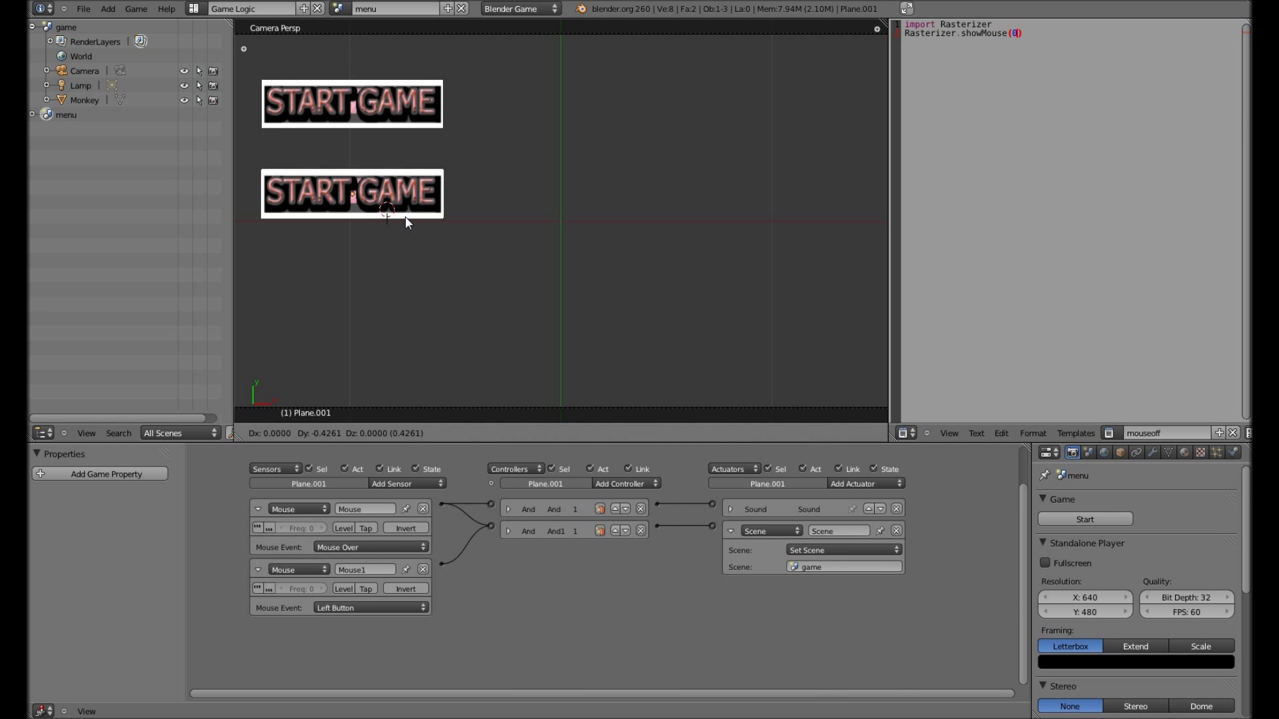
- Move the plane copy down along Y and make its material and texture single-user
{"action": "key", "text": "y"}
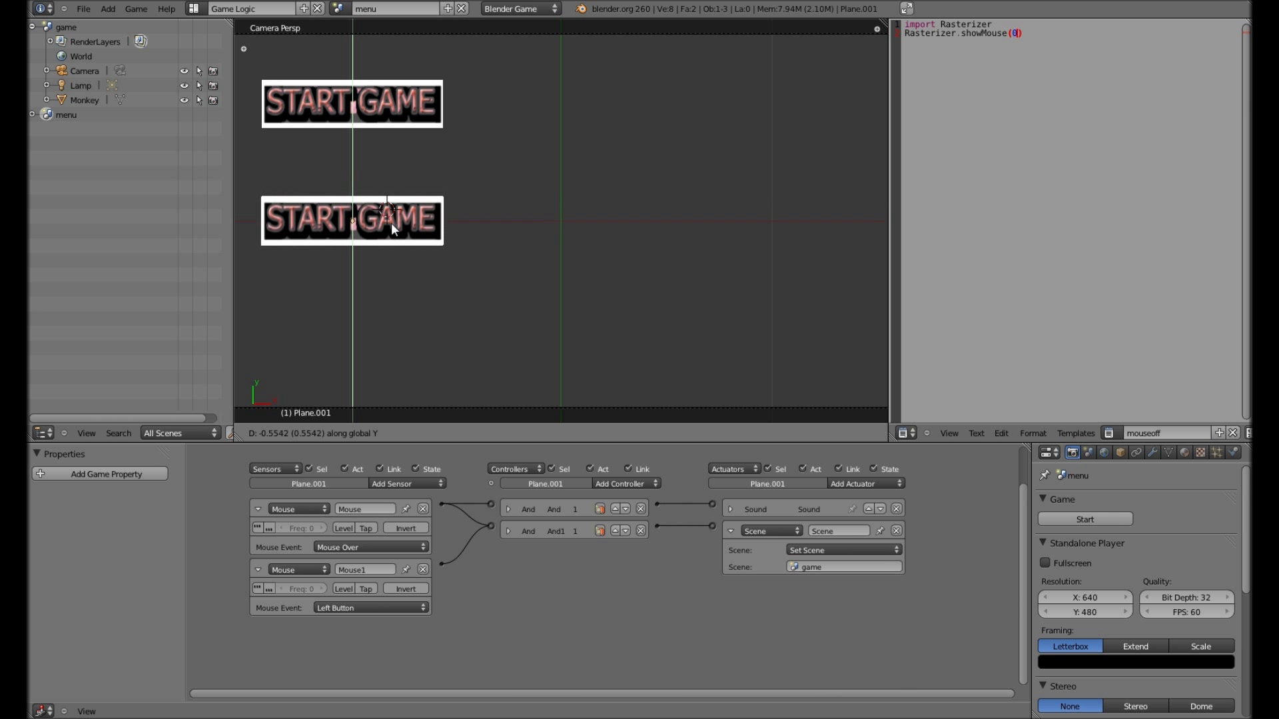
{"action": "left_click", "coordinate": [390, 222]}
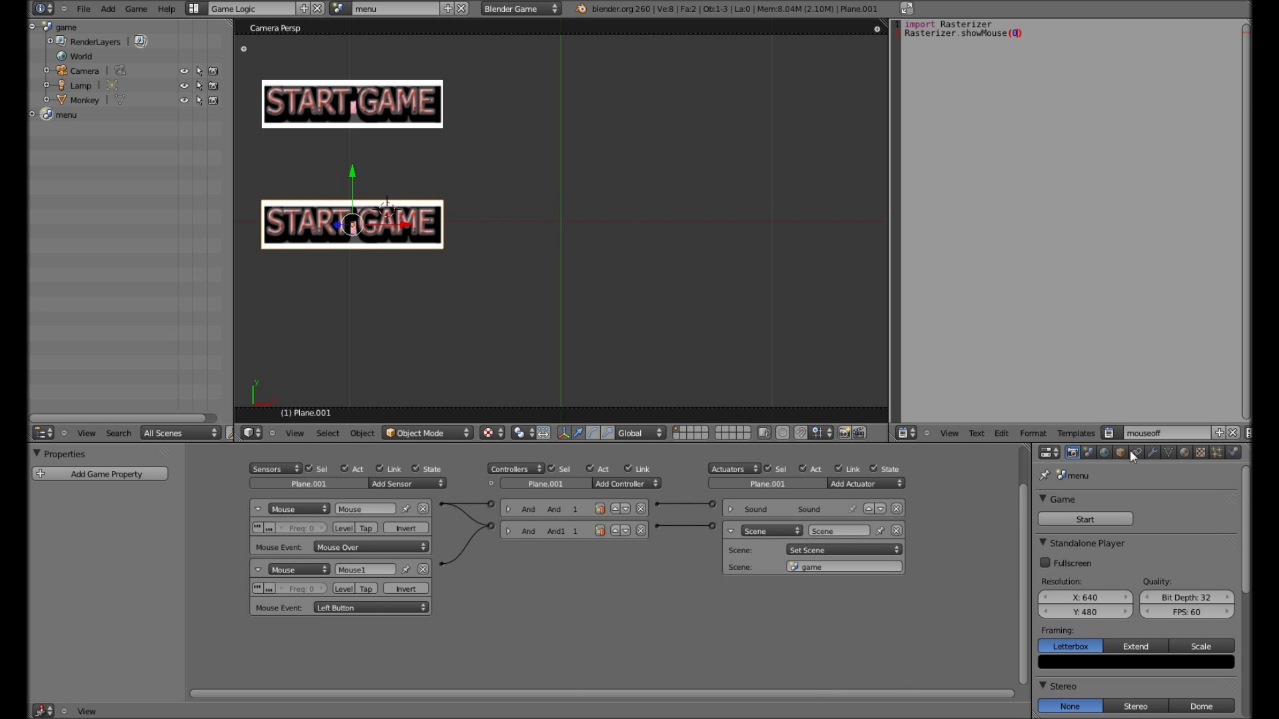
{"action": "left_click", "coordinate": [1192, 453]}
{"action": "left_click", "coordinate": [1140, 549]}
{"action": "left_click", "coordinate": [1201, 453]}
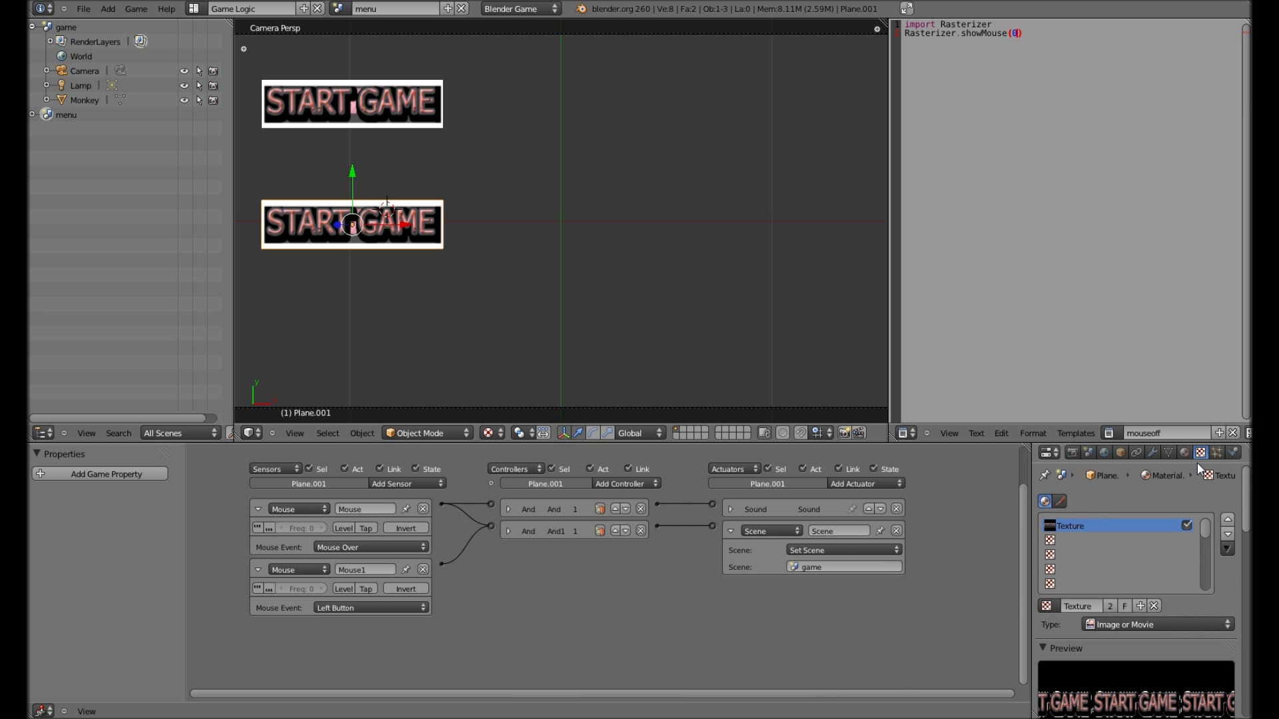
{"action": "left_click", "coordinate": [1140, 606]}
- Load menu_quit.png as the copy's texture image and split the 3D view in two
{"action": "scroll", "coordinate": [1229, 576], "scroll_direction": "down", "scroll_amount": 2}
{"action": "scroll", "coordinate": [1230, 574], "scroll_direction": "down", "scroll_amount": 4}
{"action": "scroll", "coordinate": [1229, 574], "scroll_direction": "down", "scroll_amount": 3}
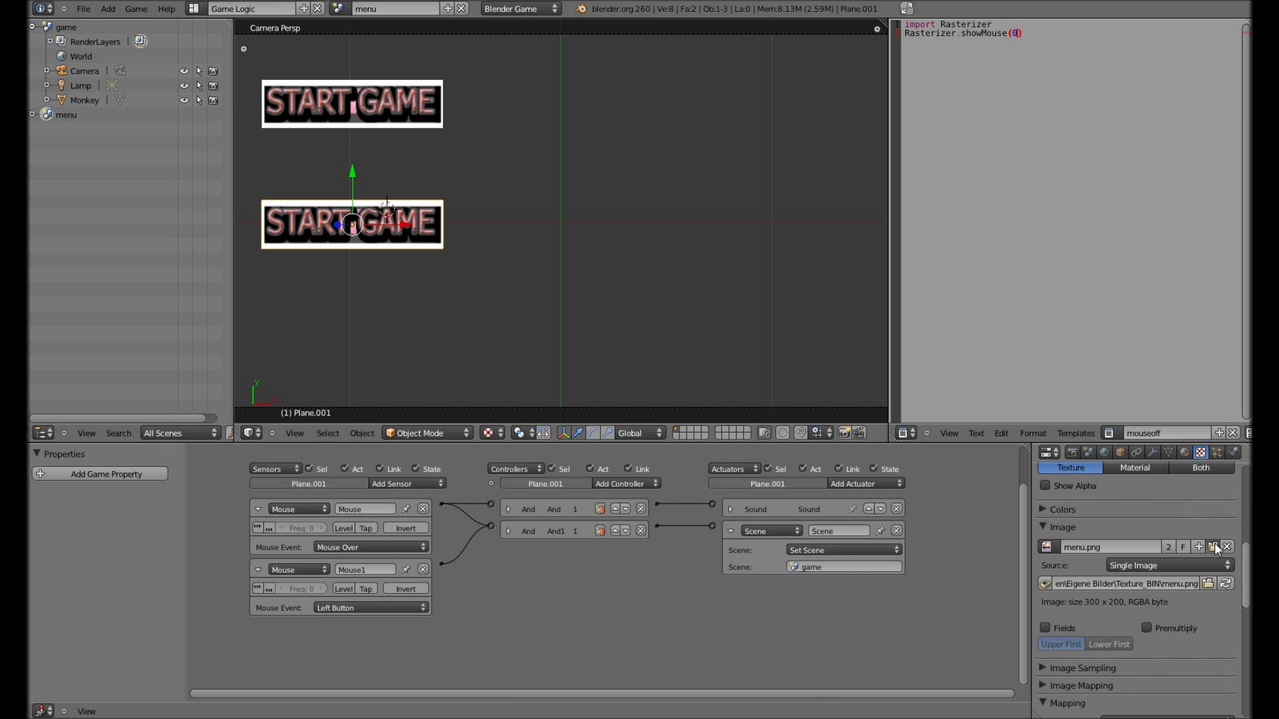
{"action": "left_click", "coordinate": [1213, 547]}
{"action": "double_click", "coordinate": [297, 437]}
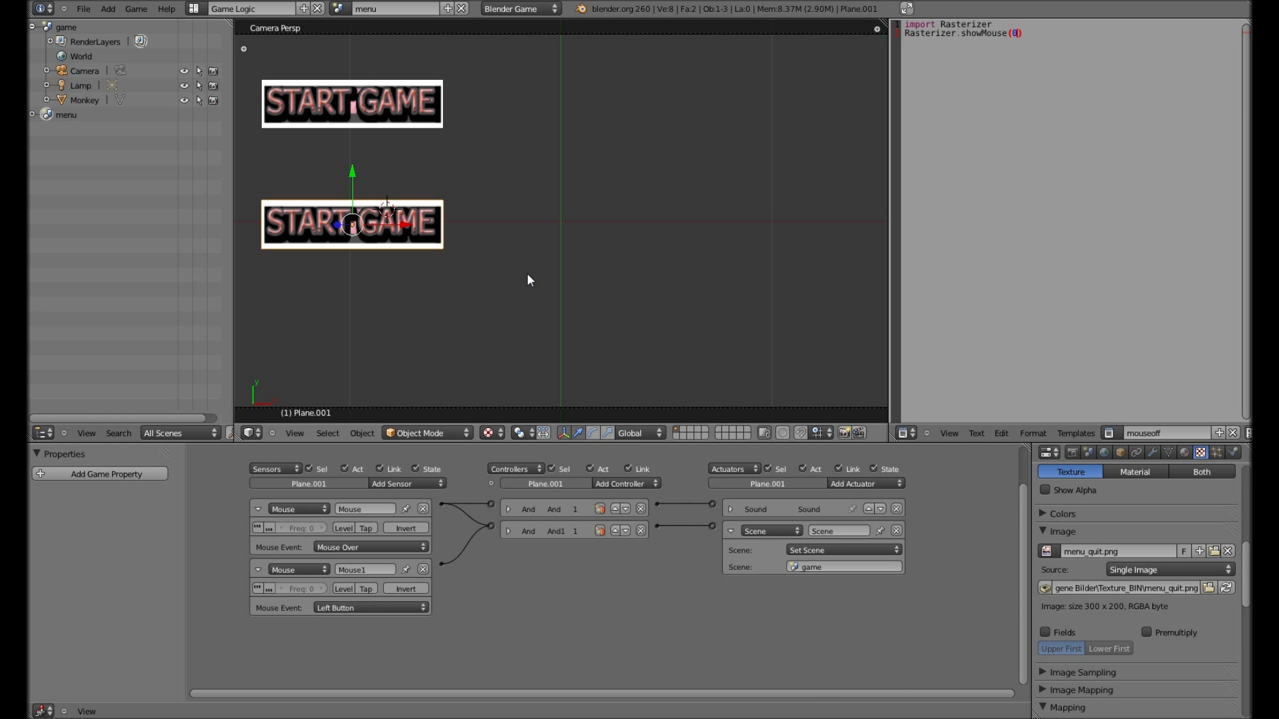
{"action": "left_click_drag", "start_coordinate": [880, 23], "coordinate": [583, 57]}
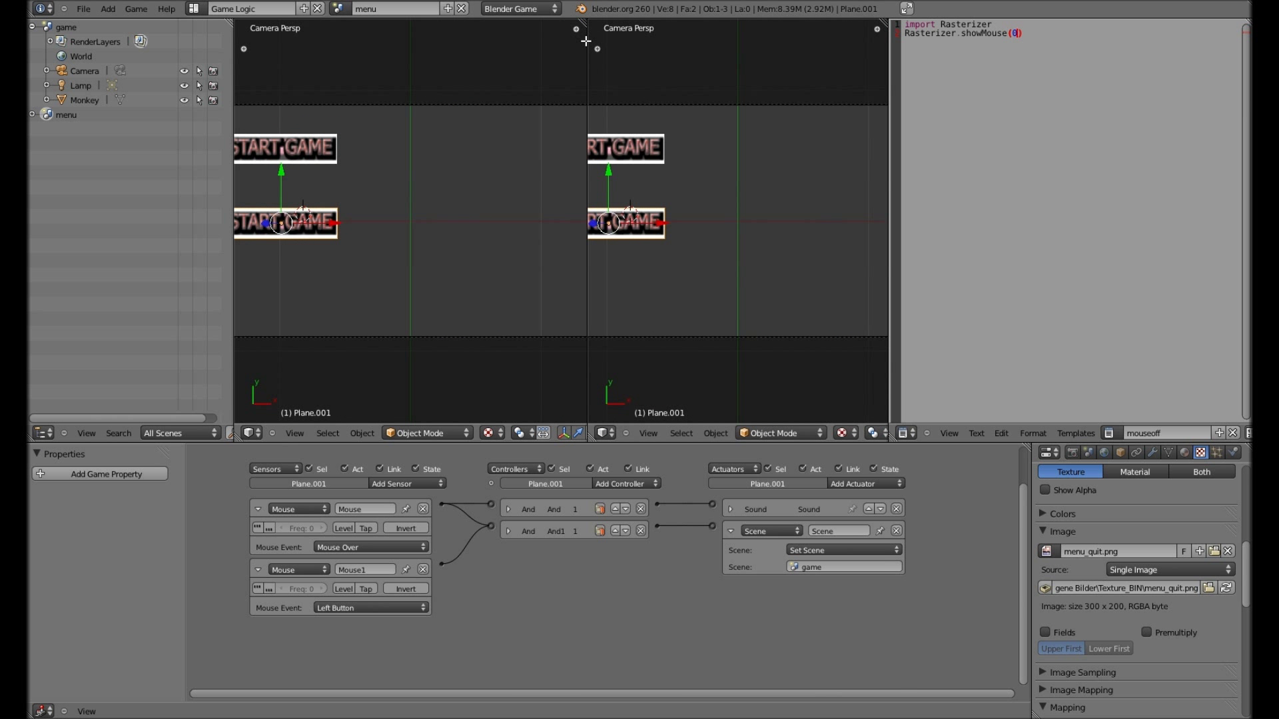
- Make the second view a UV/Image Editor showing menu_quit.png and project the plane's UVs from view bounds
{"action": "scroll", "coordinate": [476, 247], "scroll_direction": "up", "scroll_amount": 3, "text": "ctrl"}
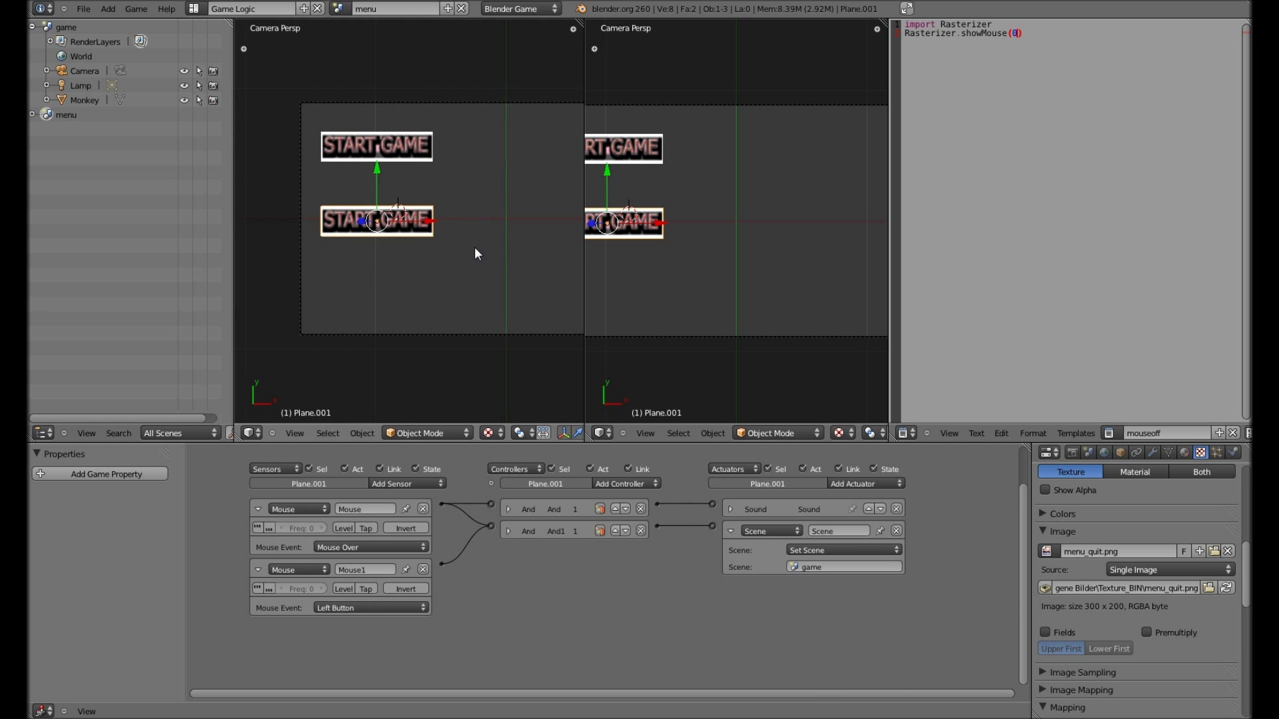
{"action": "left_click", "coordinate": [606, 432]}
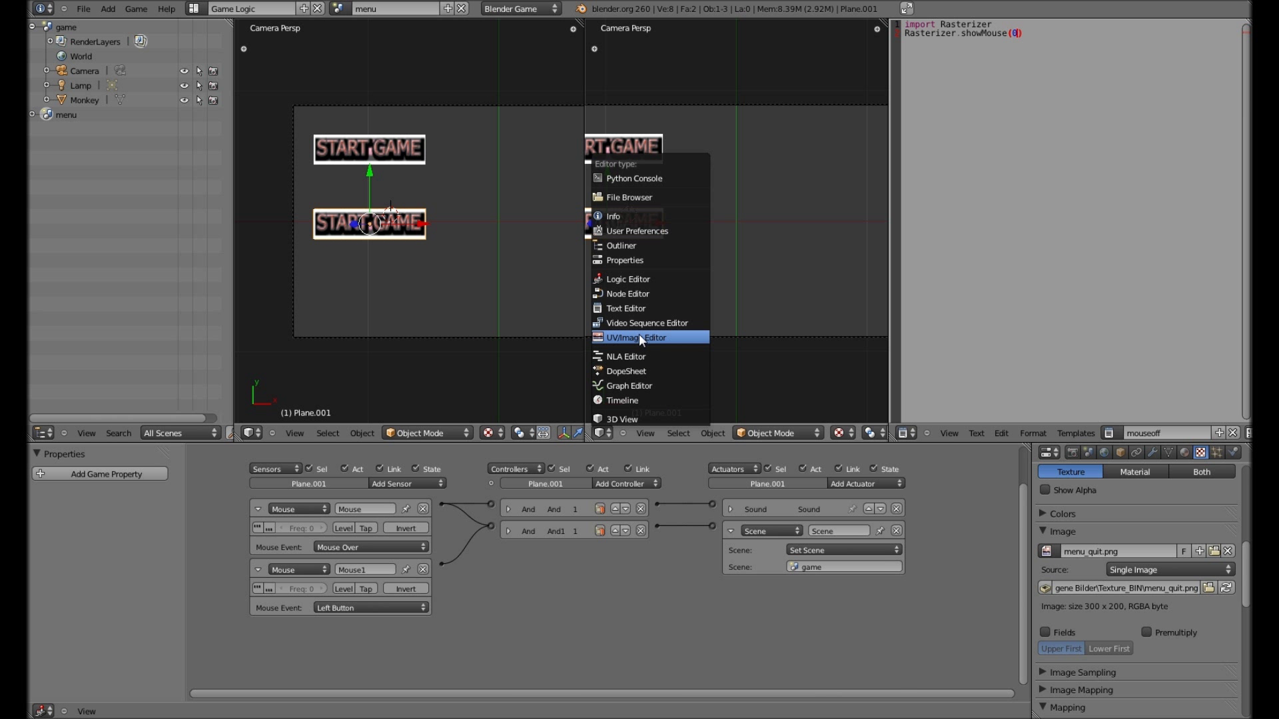
{"action": "left_click", "coordinate": [639, 338]}
{"action": "left_click", "coordinate": [704, 433]}
{"action": "left_click", "coordinate": [733, 470]}
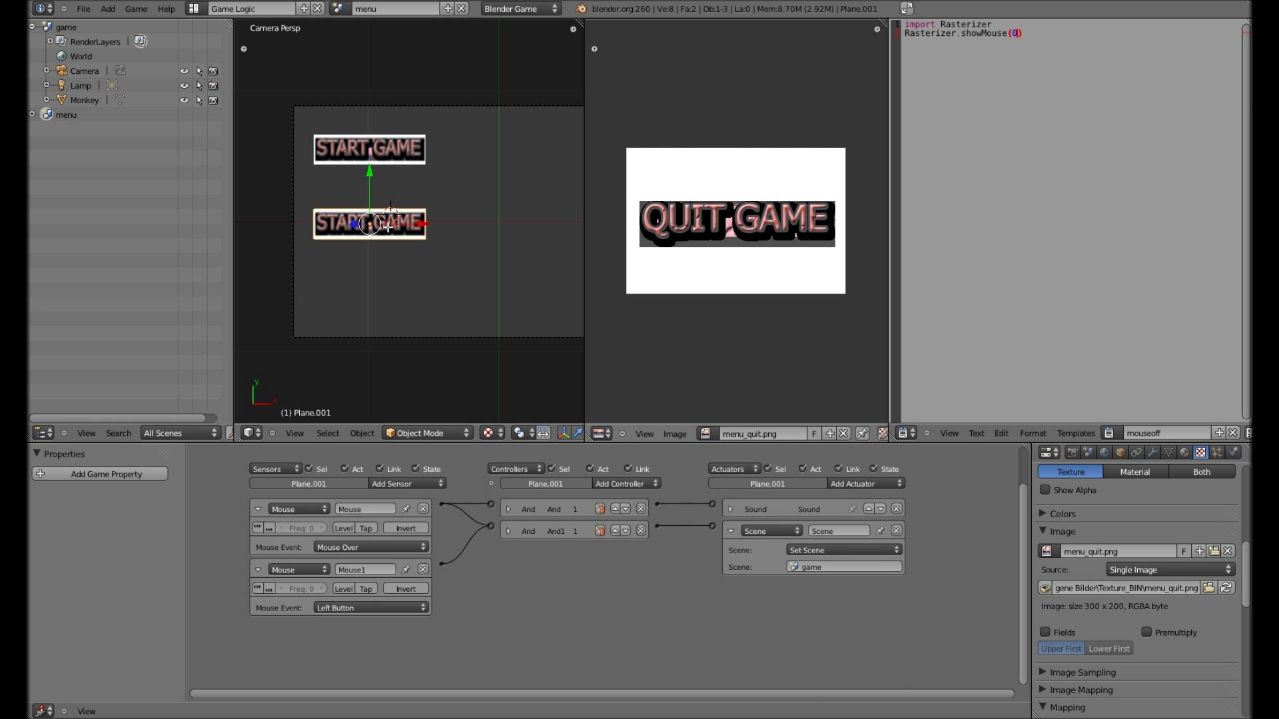
{"action": "key", "text": "Tab"}
{"action": "key", "text": "u"}
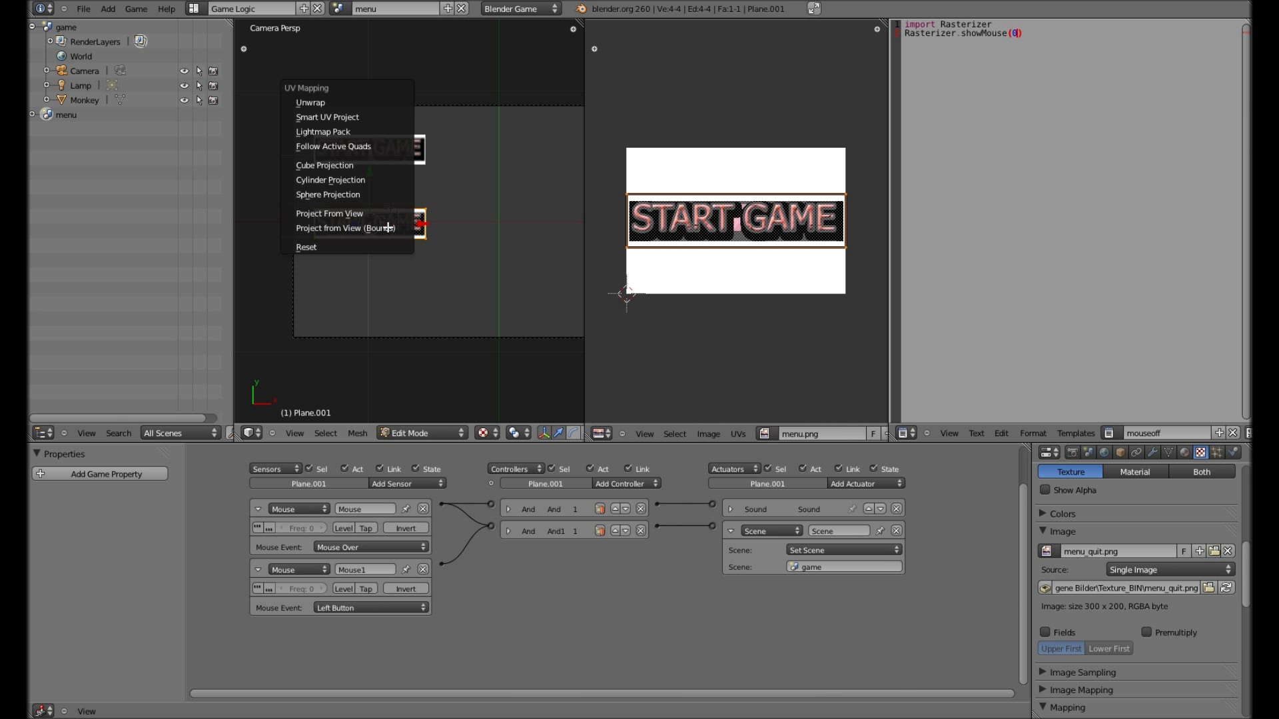
{"action": "left_click", "coordinate": [388, 228]}
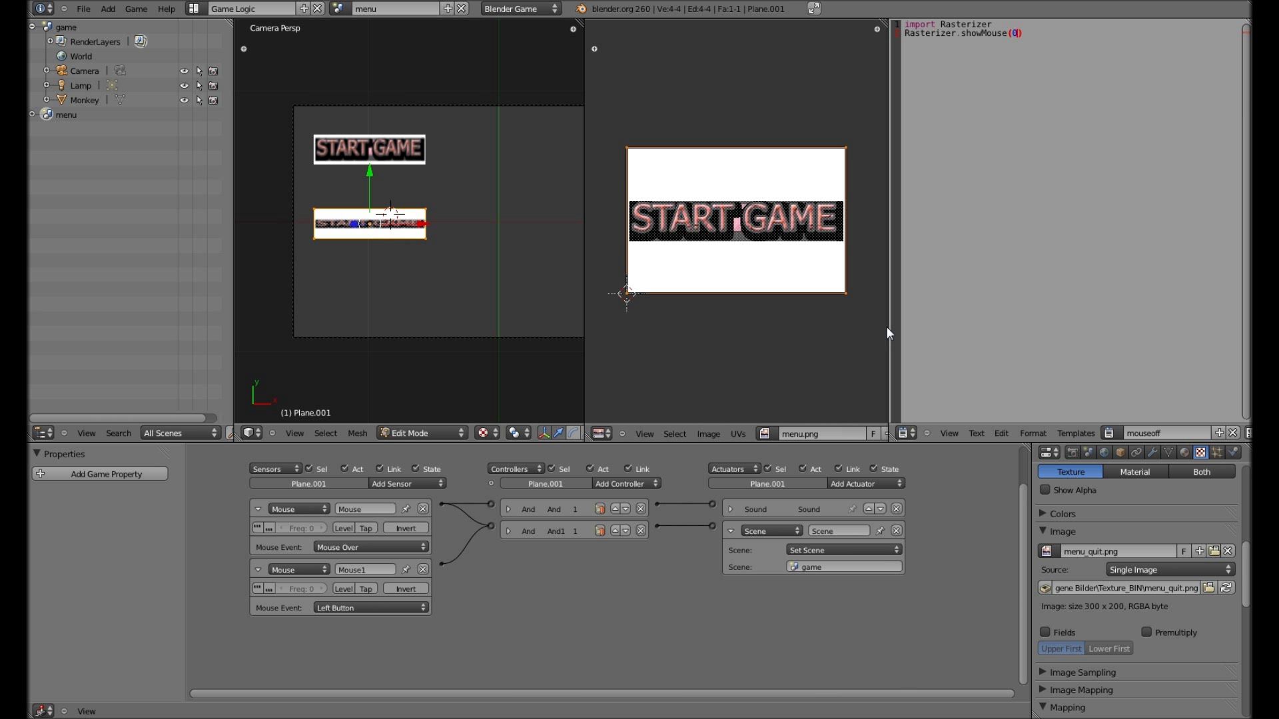
- Load menu_quit.png as the plane's texture, leave Edit Mode, and run the menu scene
{"action": "left_click", "coordinate": [1210, 586]}
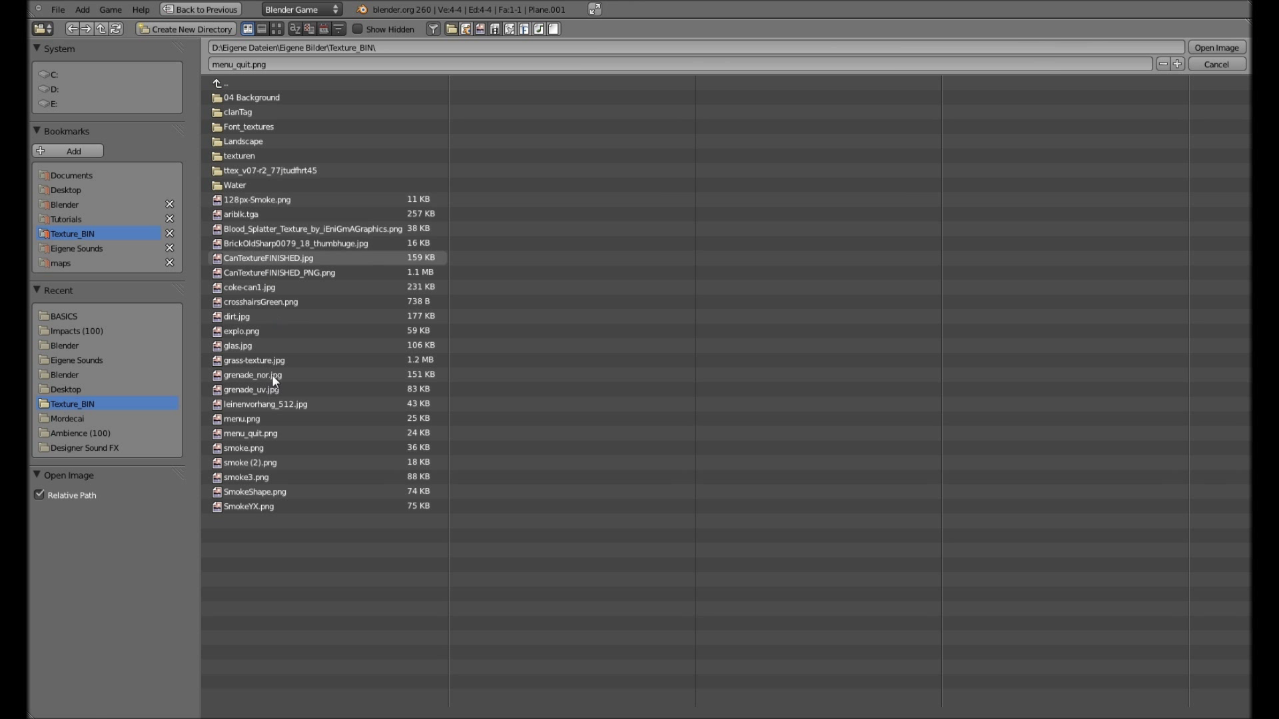
{"action": "double_click", "coordinate": [285, 434]}
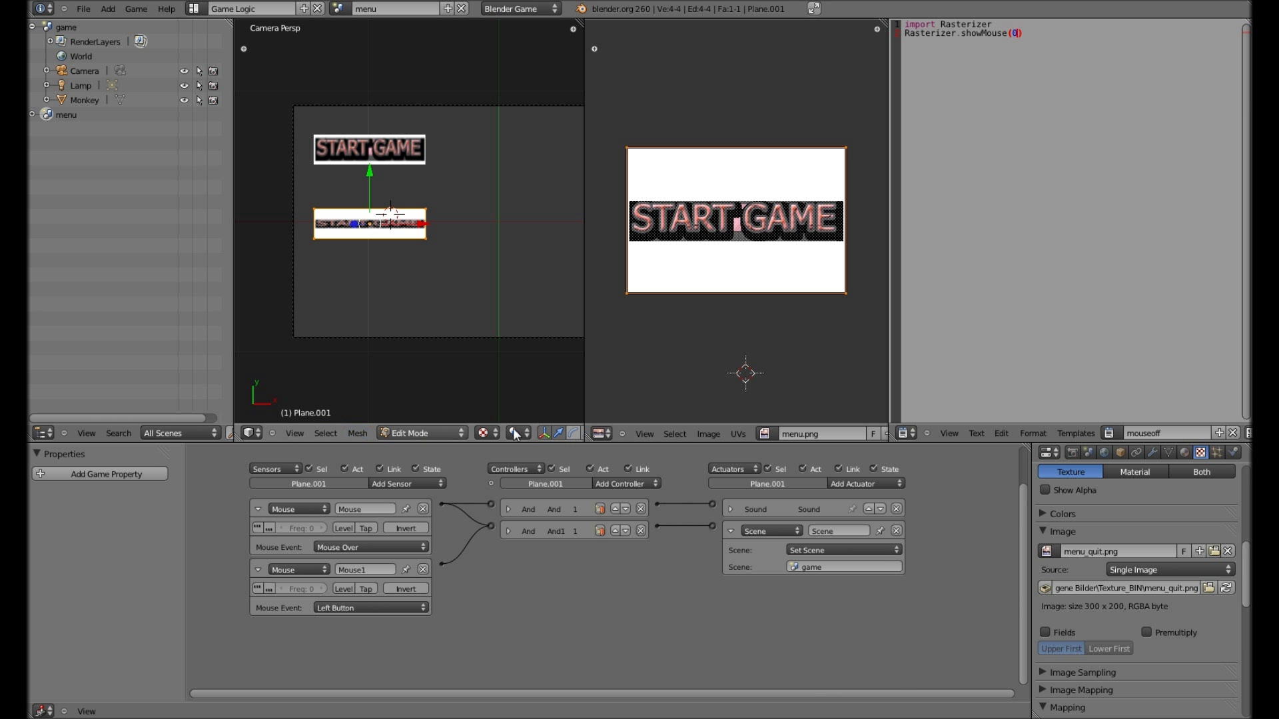
{"action": "scroll", "coordinate": [1204, 521], "scroll_direction": "up", "scroll_amount": 2}
{"action": "scroll", "coordinate": [1204, 521], "scroll_direction": "up", "scroll_amount": 1}
{"action": "scroll", "coordinate": [1203, 520], "scroll_direction": "up", "scroll_amount": 5}
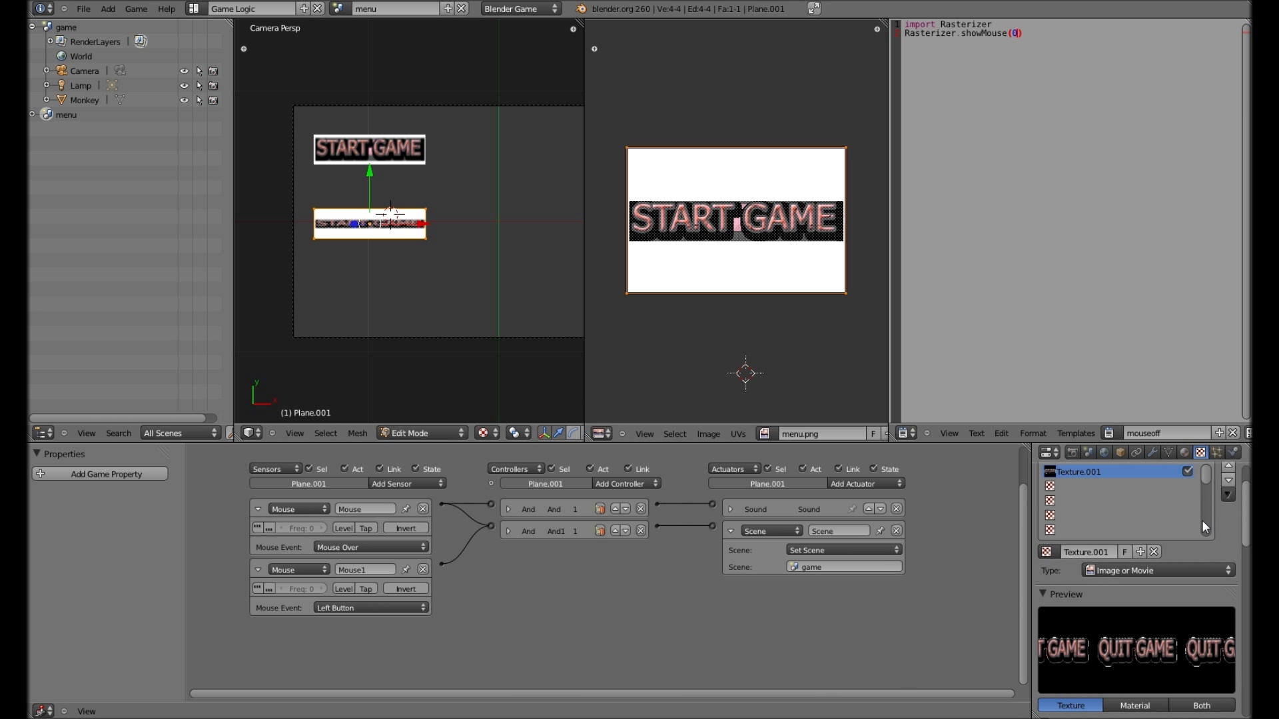
{"action": "scroll", "coordinate": [1202, 521], "scroll_direction": "up", "scroll_amount": 2}
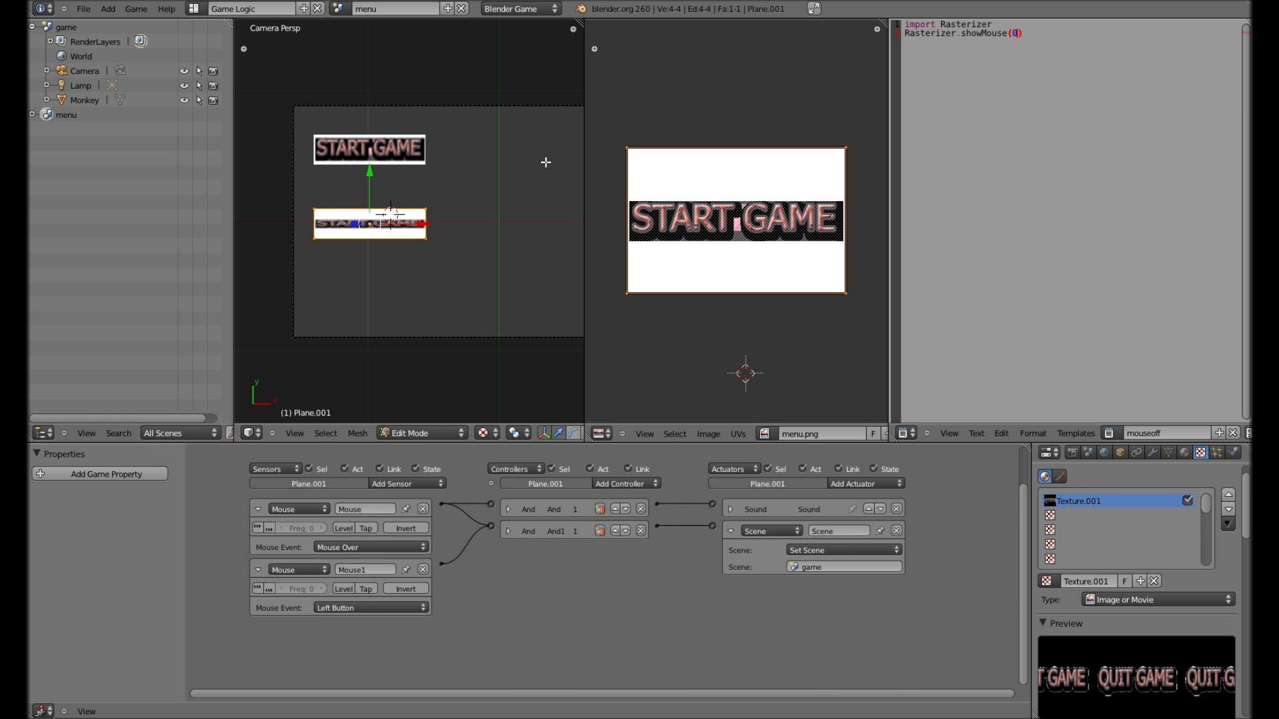
{"action": "key", "text": "Tab"}
{"action": "key", "text": "p"}
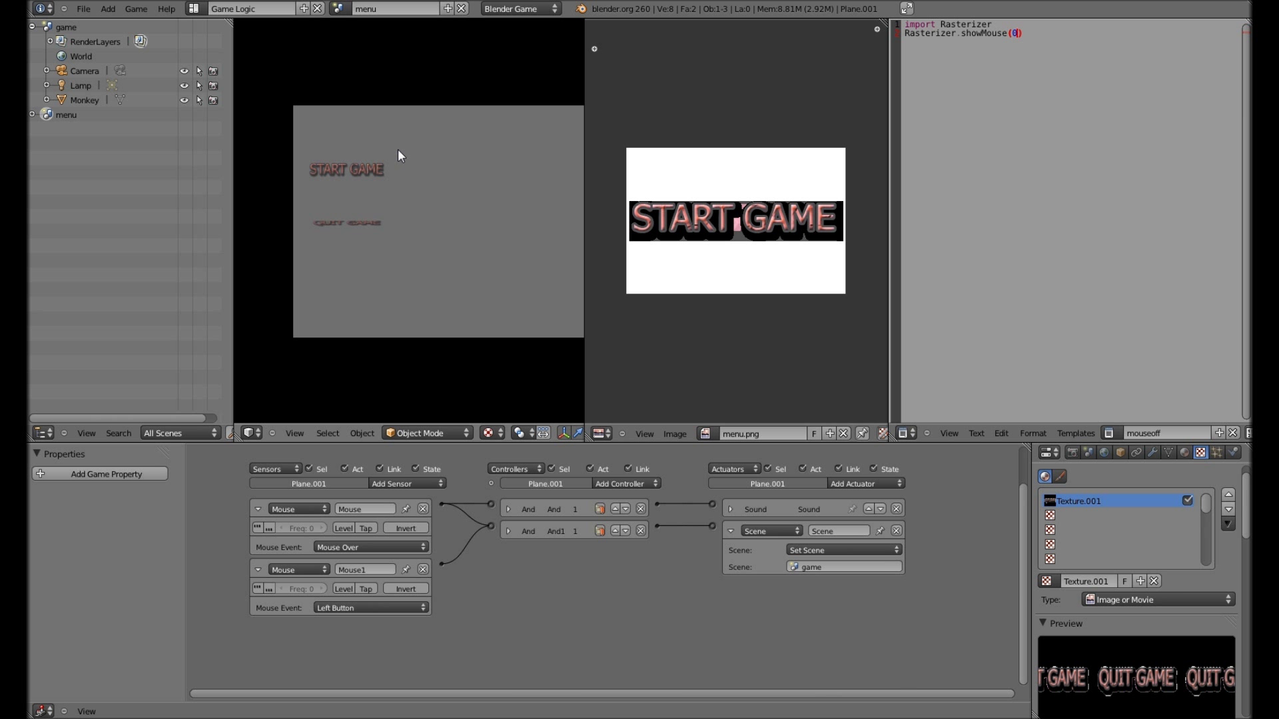
- Stop the game and assign menu_quit.png to the QUIT GAME plane's faces in the UV editor
{"action": "key", "text": "Escape"}
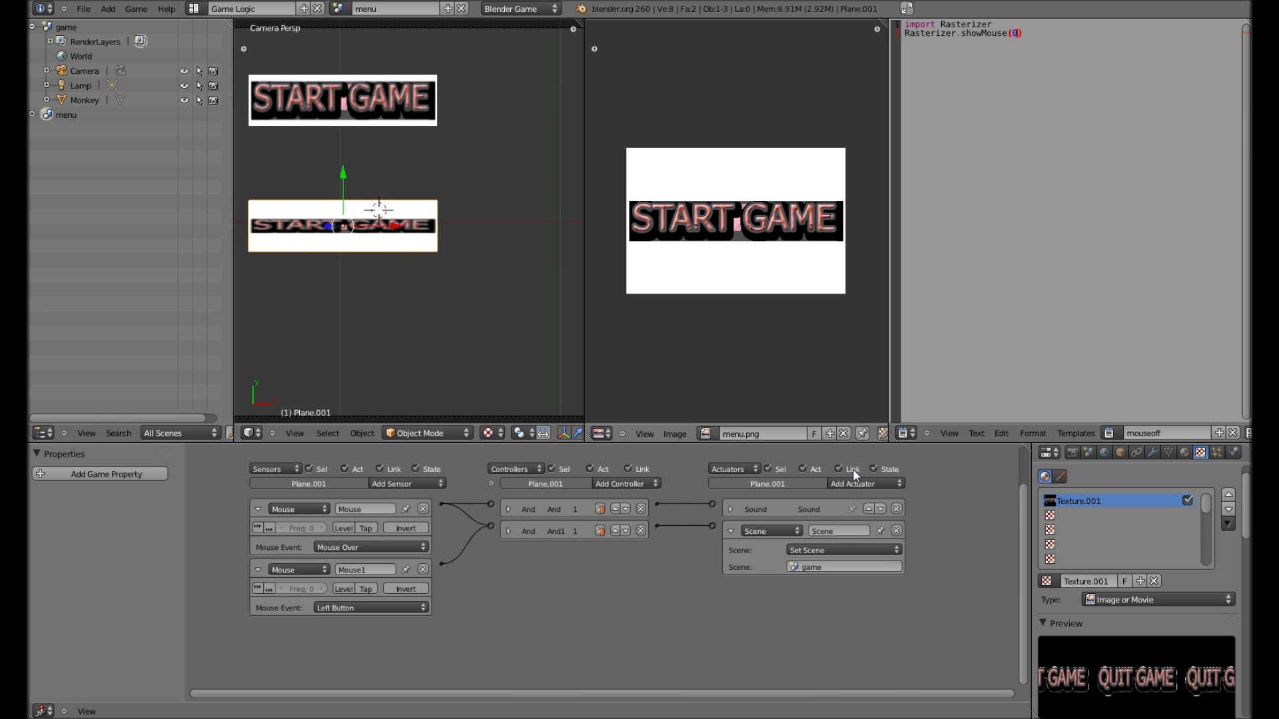
{"action": "left_click", "coordinate": [705, 434]}
{"action": "left_click", "coordinate": [742, 471]}
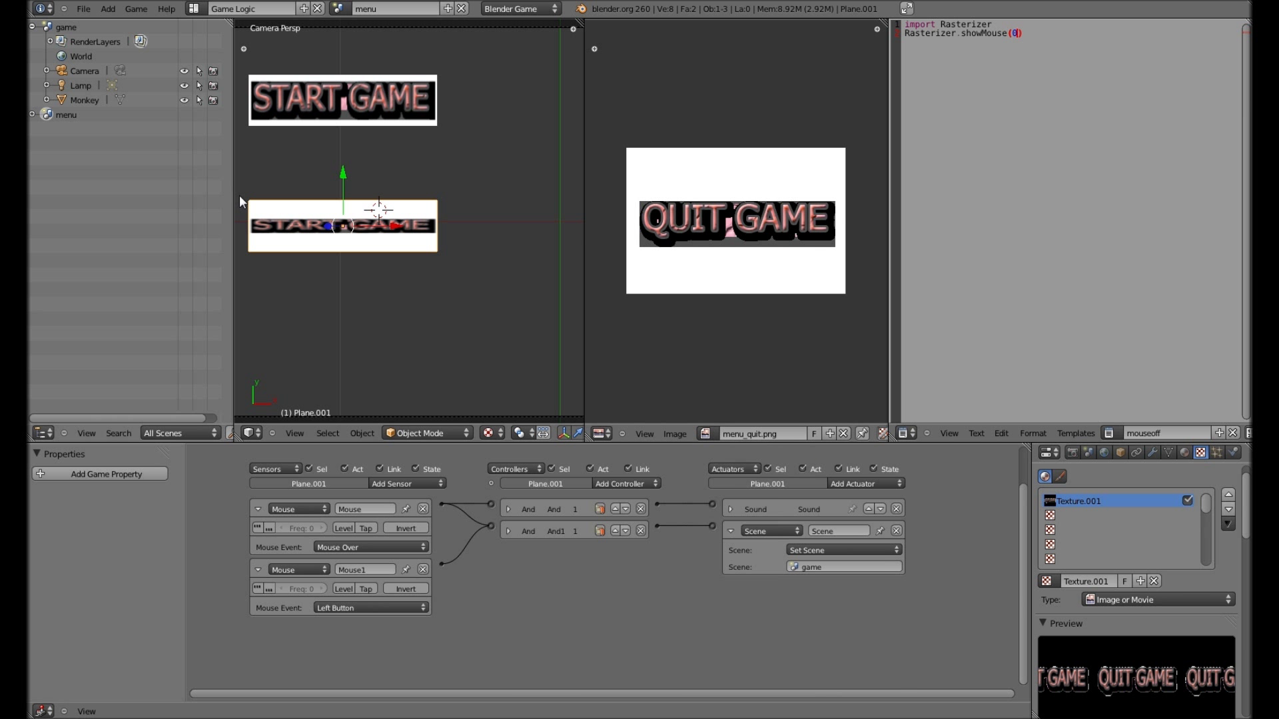
{"action": "key", "text": "Tab"}
{"action": "left_click", "coordinate": [765, 433]}
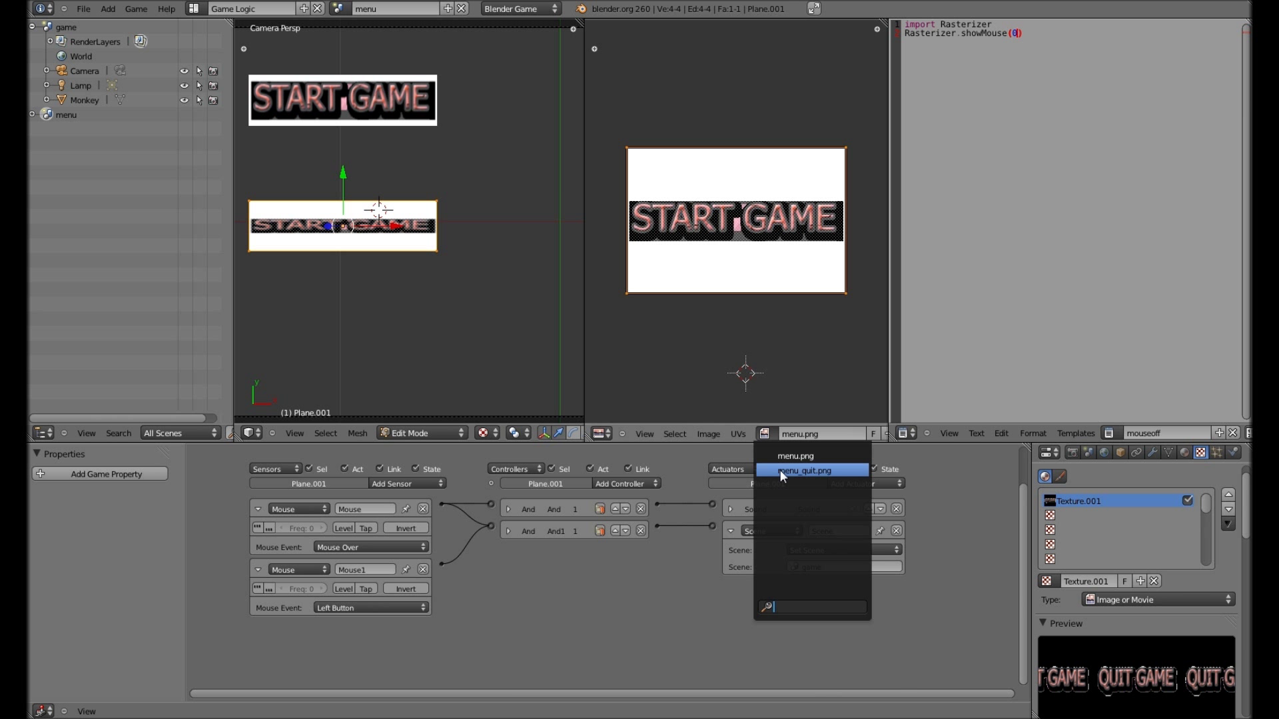
{"action": "left_click", "coordinate": [783, 473]}
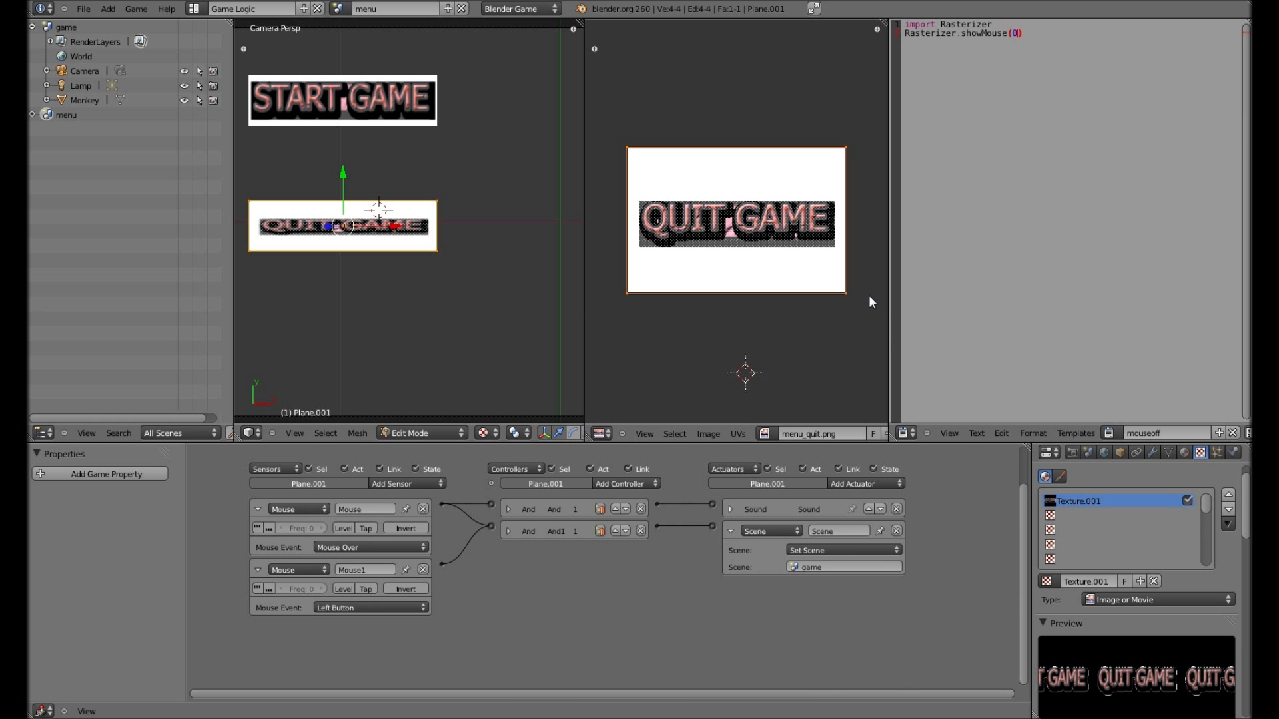
- Scale the UVs along Y to frame the QUIT GAME lettering and merge the image editor into the 3D view
{"action": "key", "text": "s"}
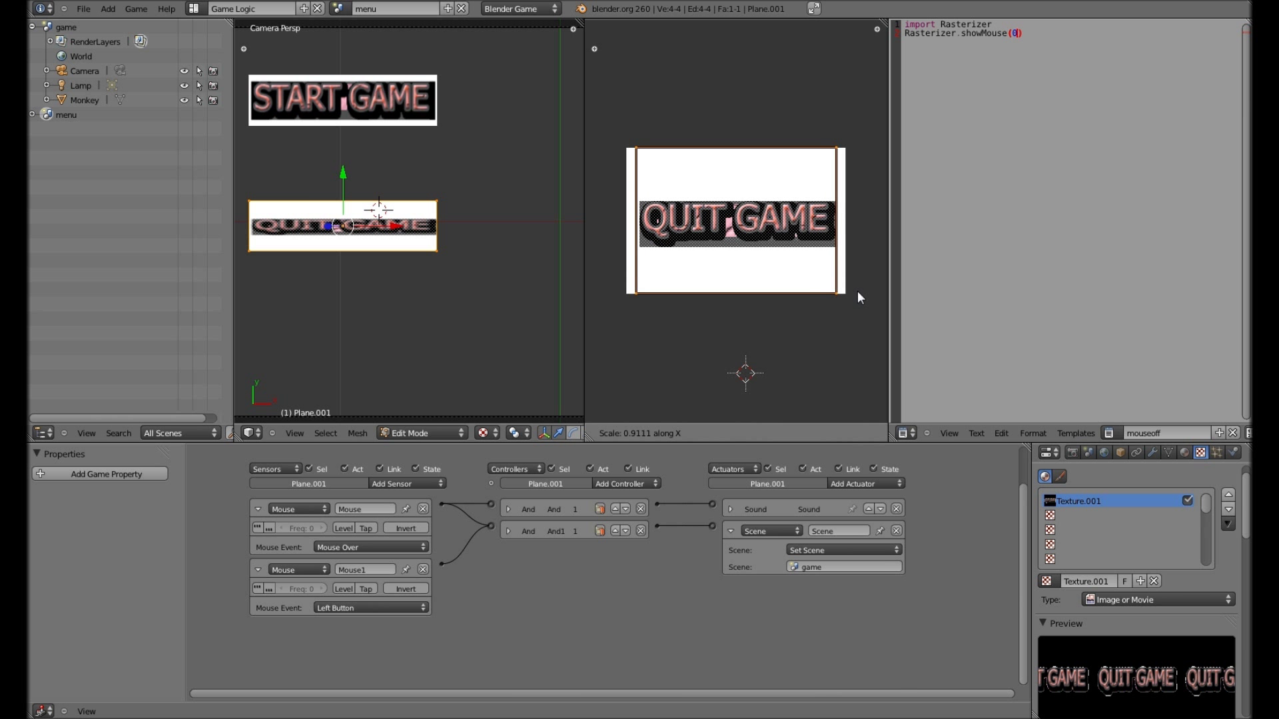
{"action": "key", "text": "y"}
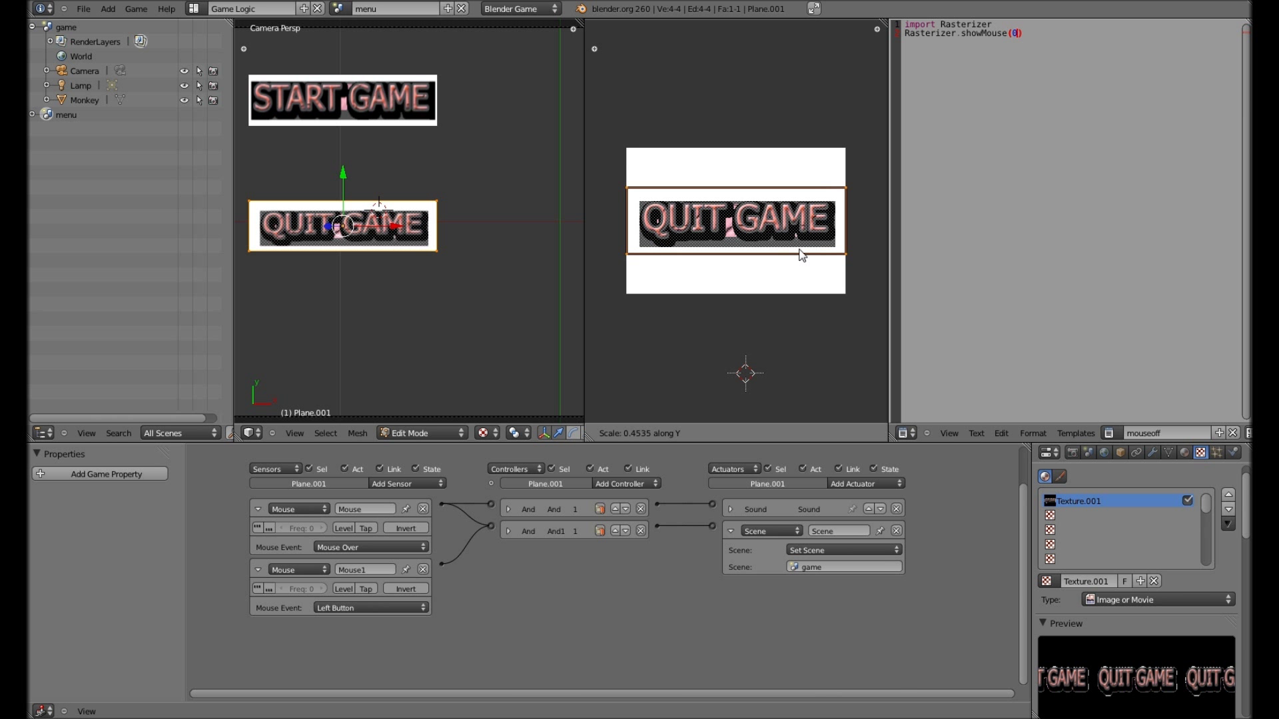
{"action": "left_click", "coordinate": [686, 297]}
{"action": "key", "text": "Tab"}
{"action": "left_click_drag", "start_coordinate": [582, 21], "coordinate": [701, 42]}
{"action": "key", "text": "Home"}
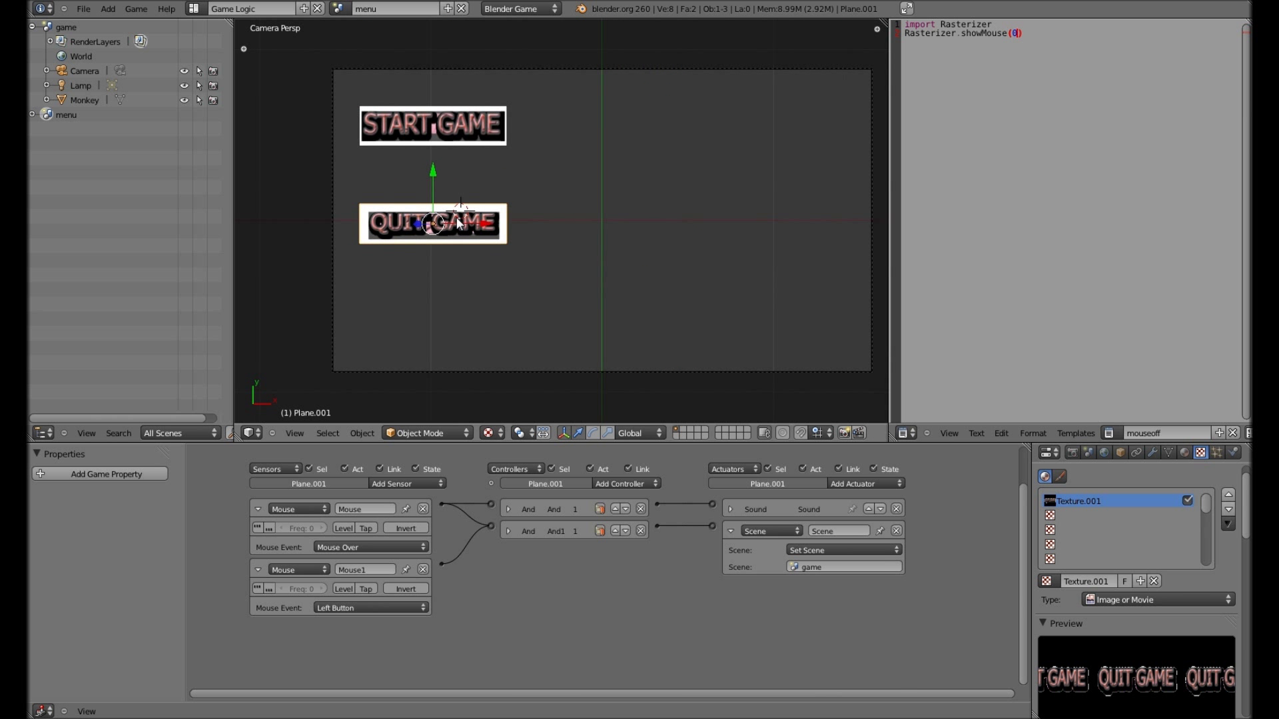
- Centre the menu planes in the view and test-run the game
{"action": "middle_click_drag", "start_coordinate": [458, 223], "coordinate": [434, 232], "text": "shift"}
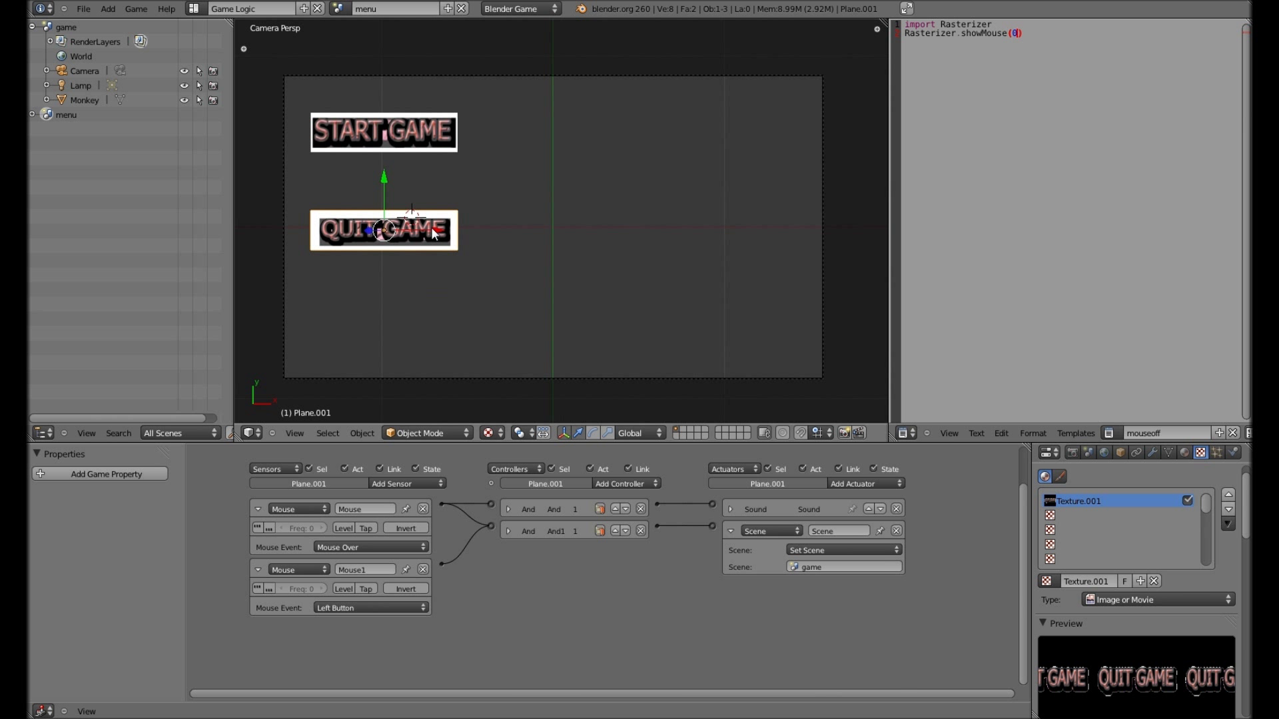
{"action": "key", "text": "p"}
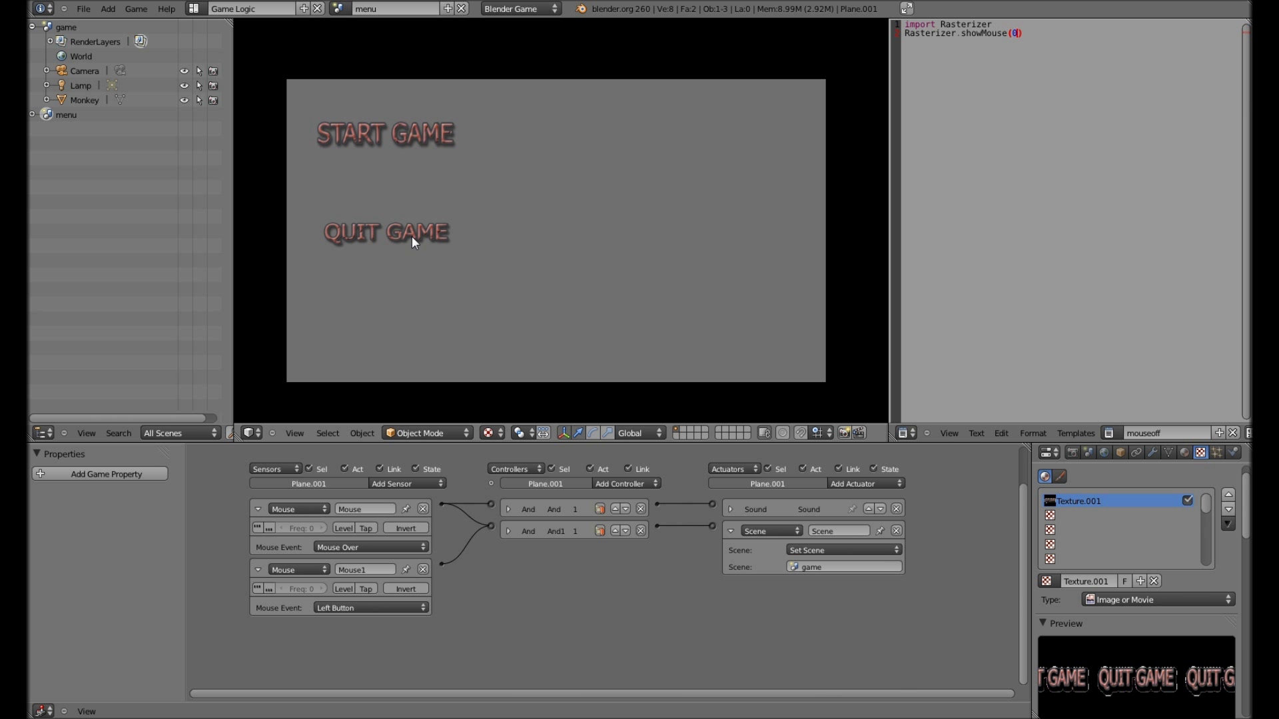
{"action": "key", "text": "Escape"}
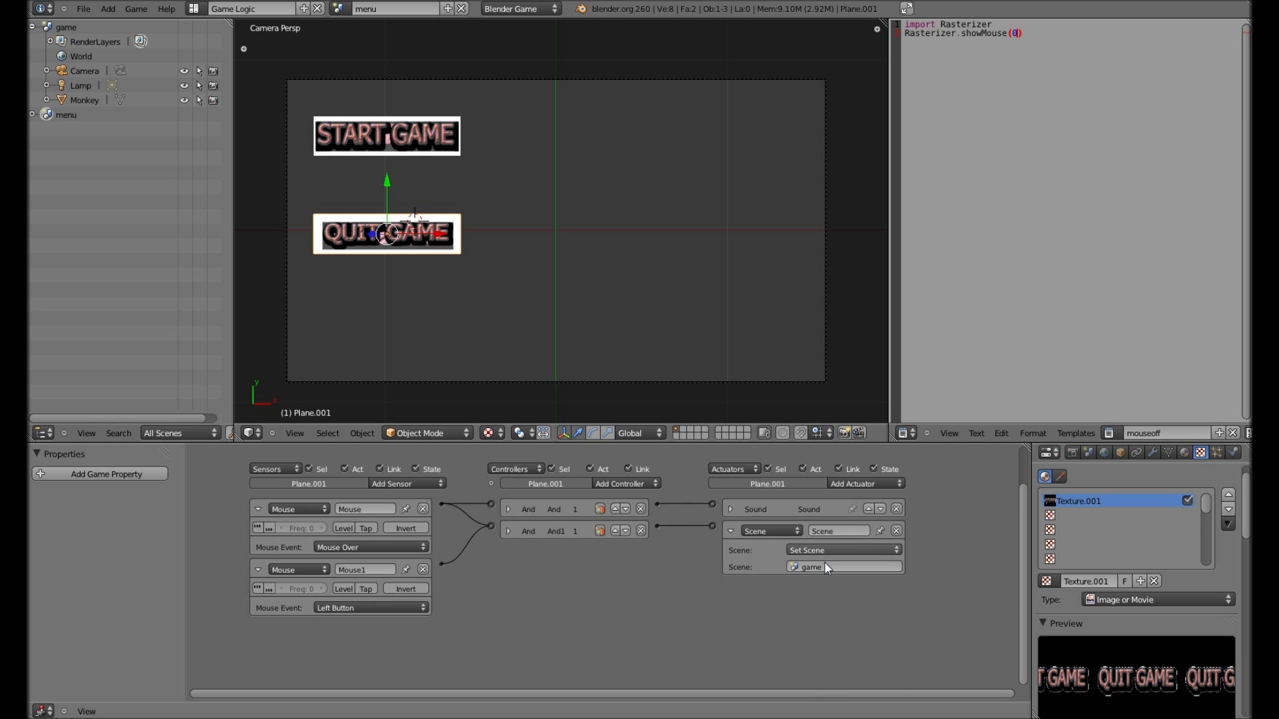
- Replace the QUIT GAME plane's Set Scene actuator with a Game actuator set to Quit Game, then test START GAME
{"action": "left_click", "coordinate": [896, 531]}
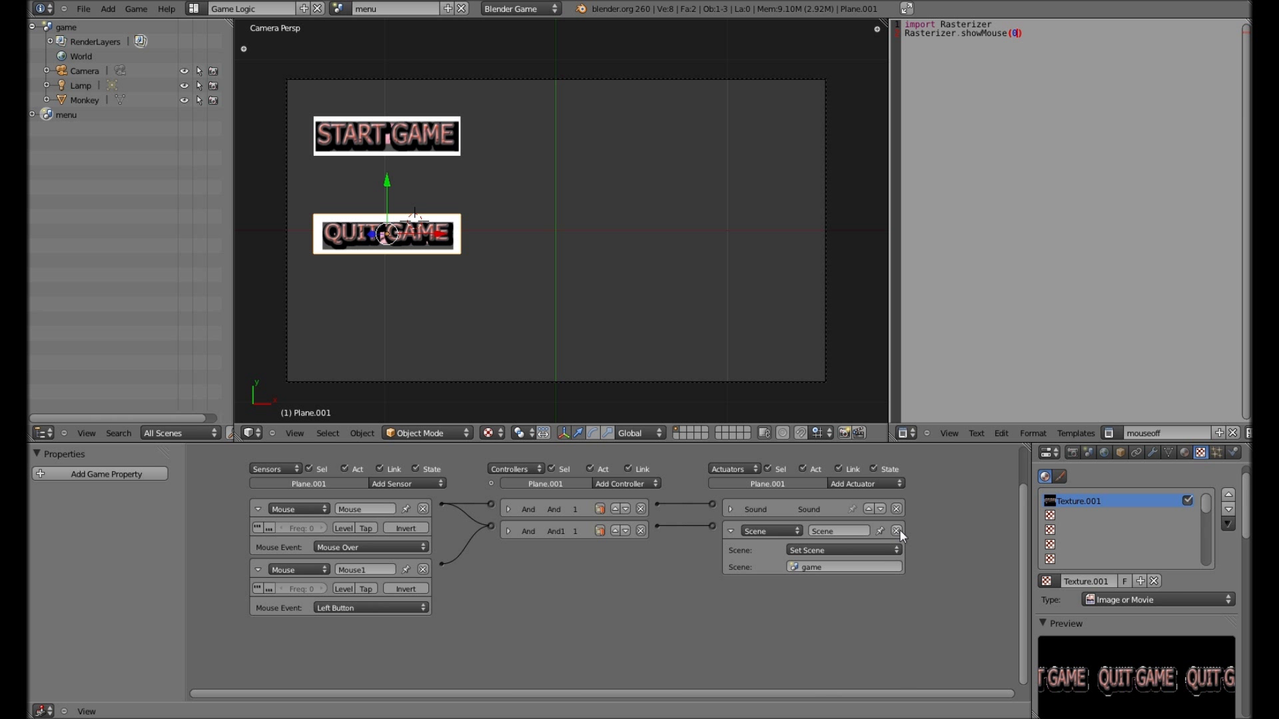
{"action": "left_click", "coordinate": [869, 482]}
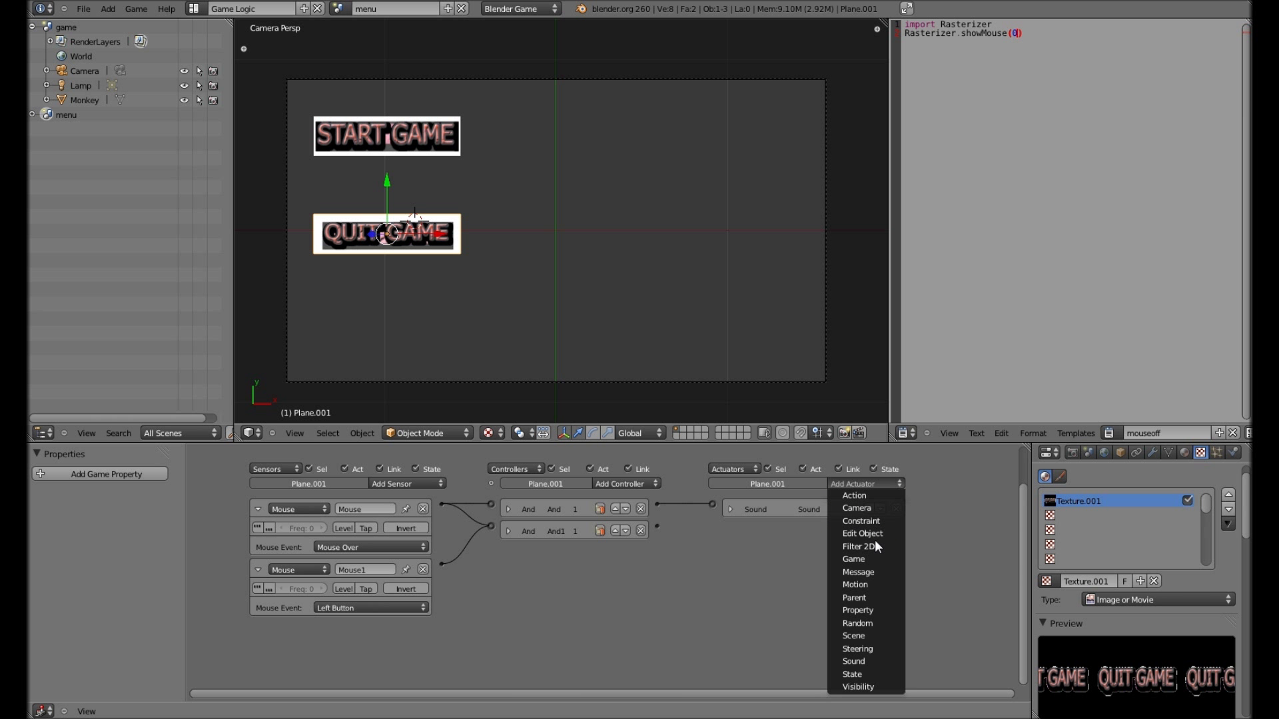
{"action": "left_click", "coordinate": [873, 557]}
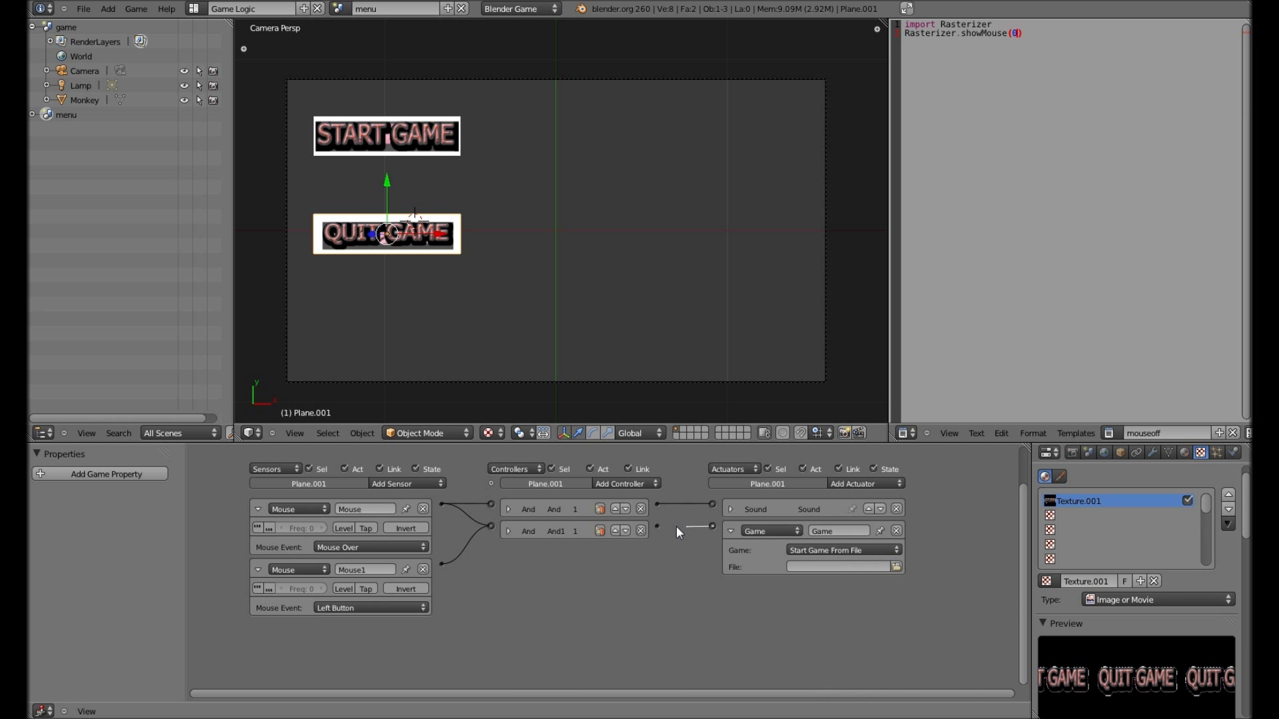
{"action": "left_click_drag", "start_coordinate": [656, 526], "coordinate": [661, 526]}
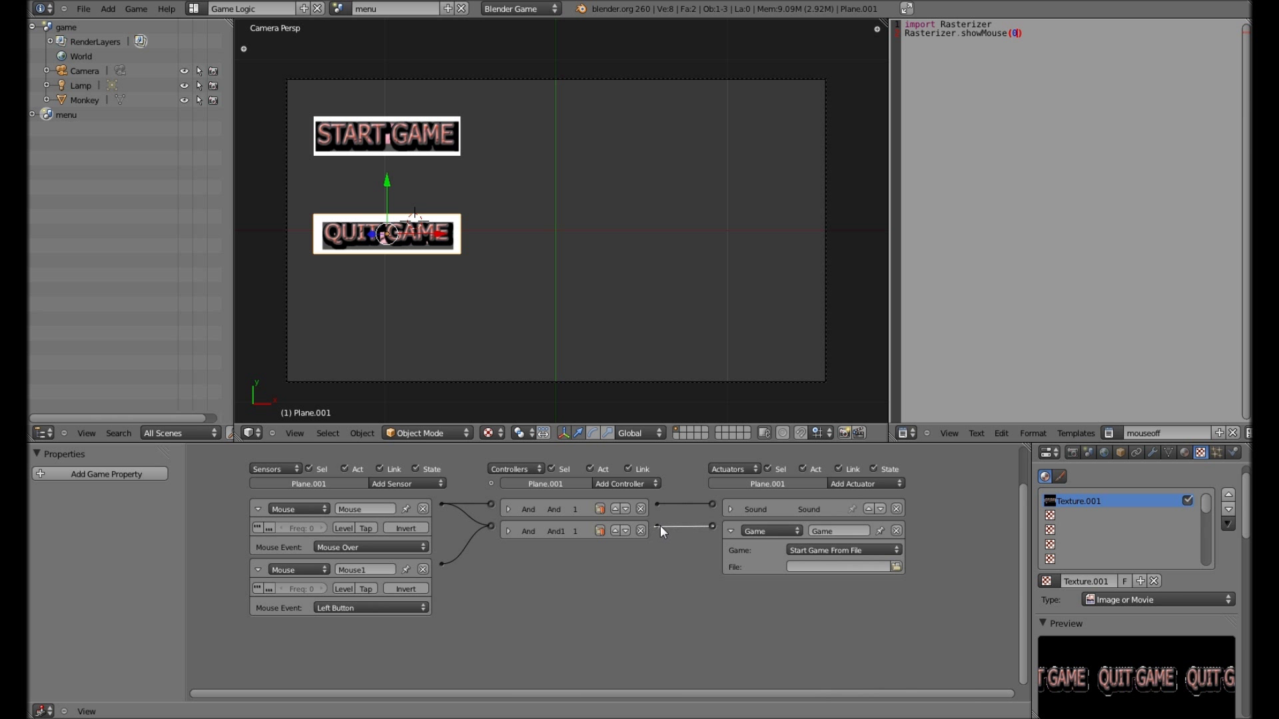
{"action": "left_click", "coordinate": [838, 550]}
{"action": "left_click", "coordinate": [814, 514]}
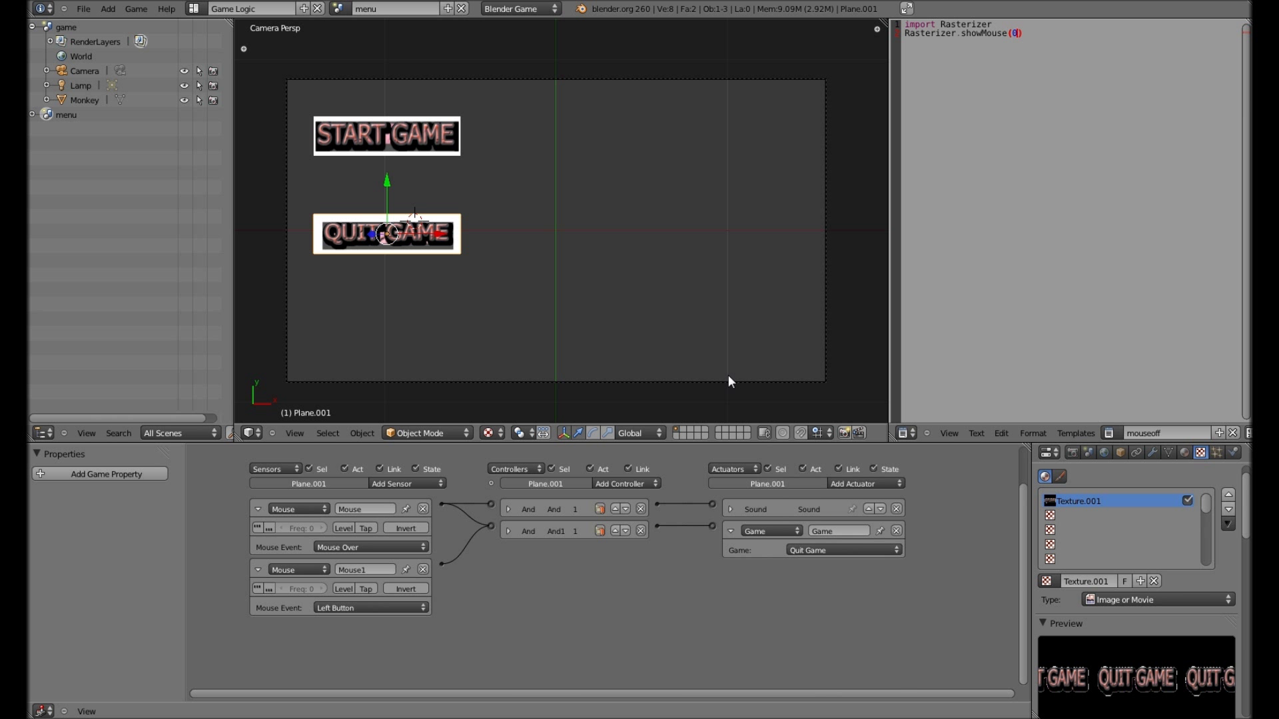
{"action": "key", "text": "p"}
{"action": "left_click", "coordinate": [413, 130]}
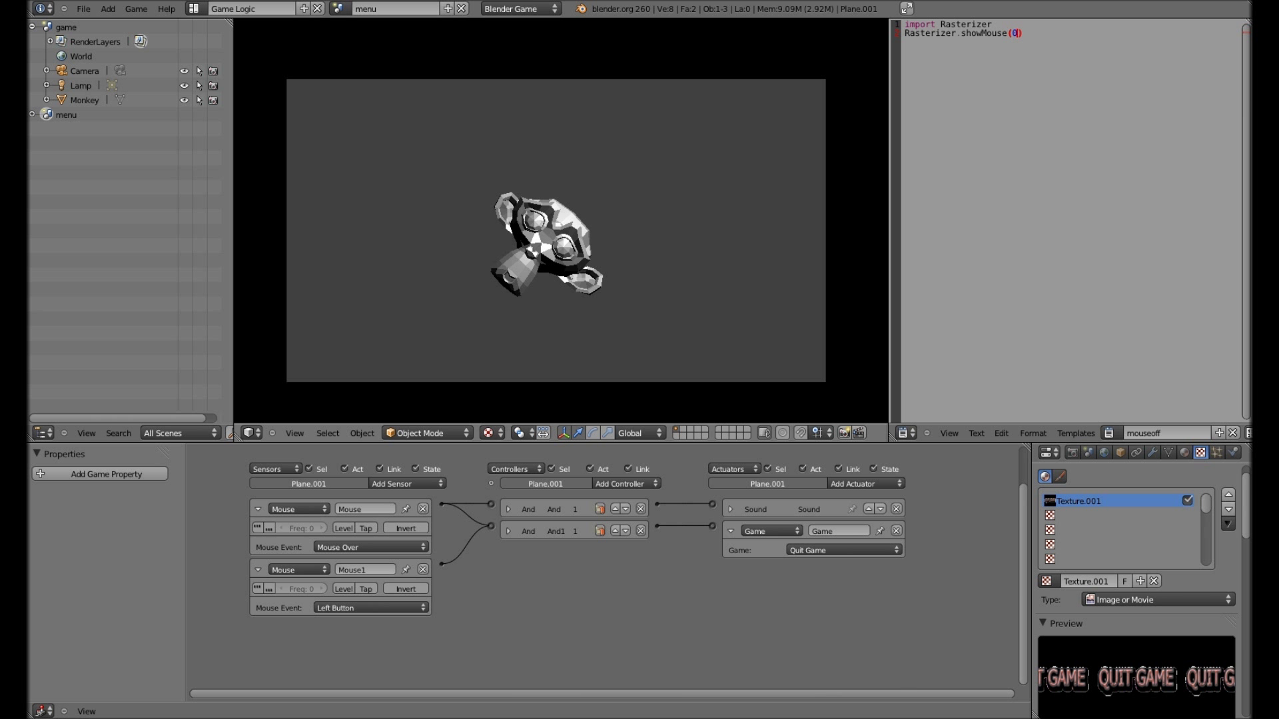
- Back in the menu, confirm QUIT GAME exits the game, then select the START GAME plane
{"action": "key", "text": "Escape"}
{"action": "key", "text": "p"}
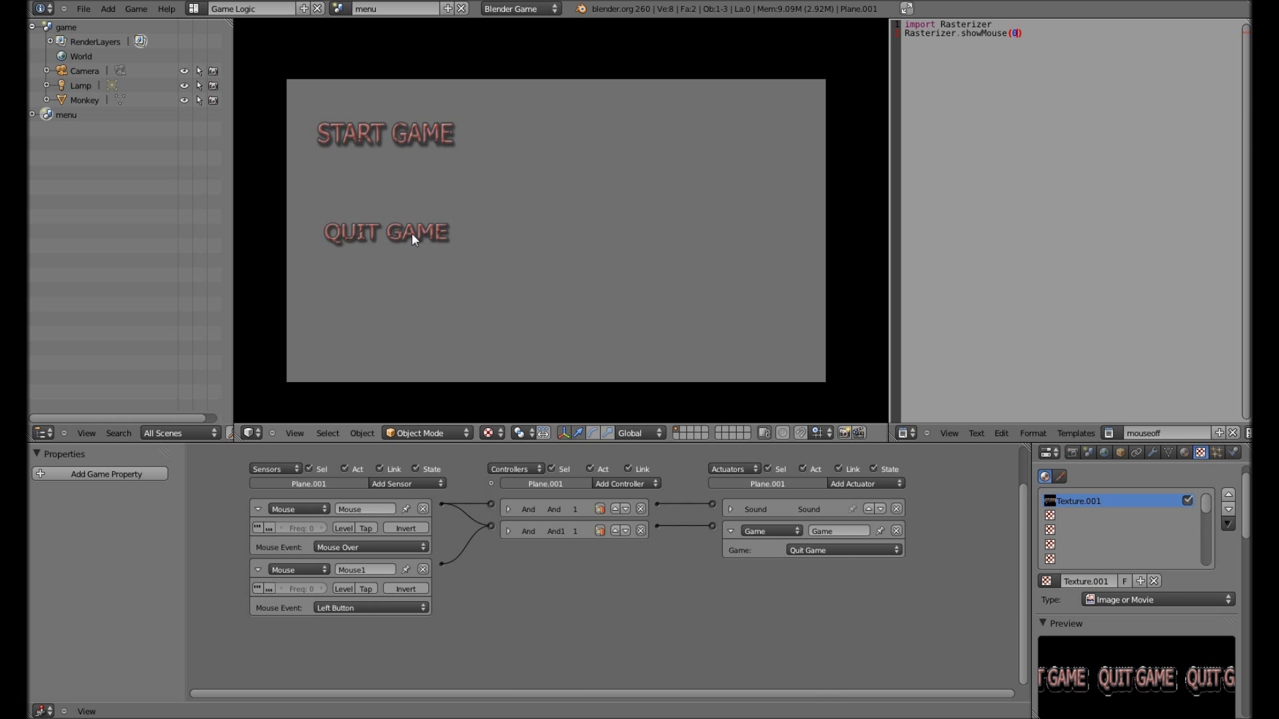
{"action": "left_click", "coordinate": [412, 233]}
{"action": "right_click", "coordinate": [434, 134]}
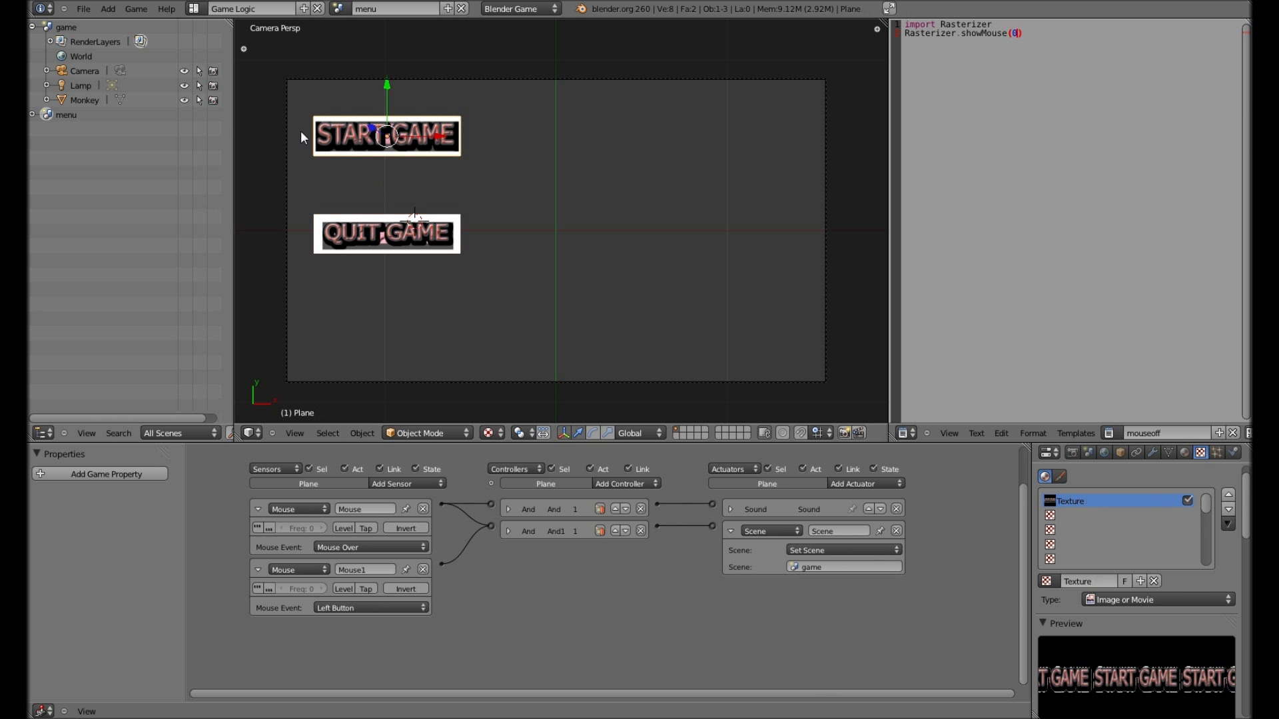